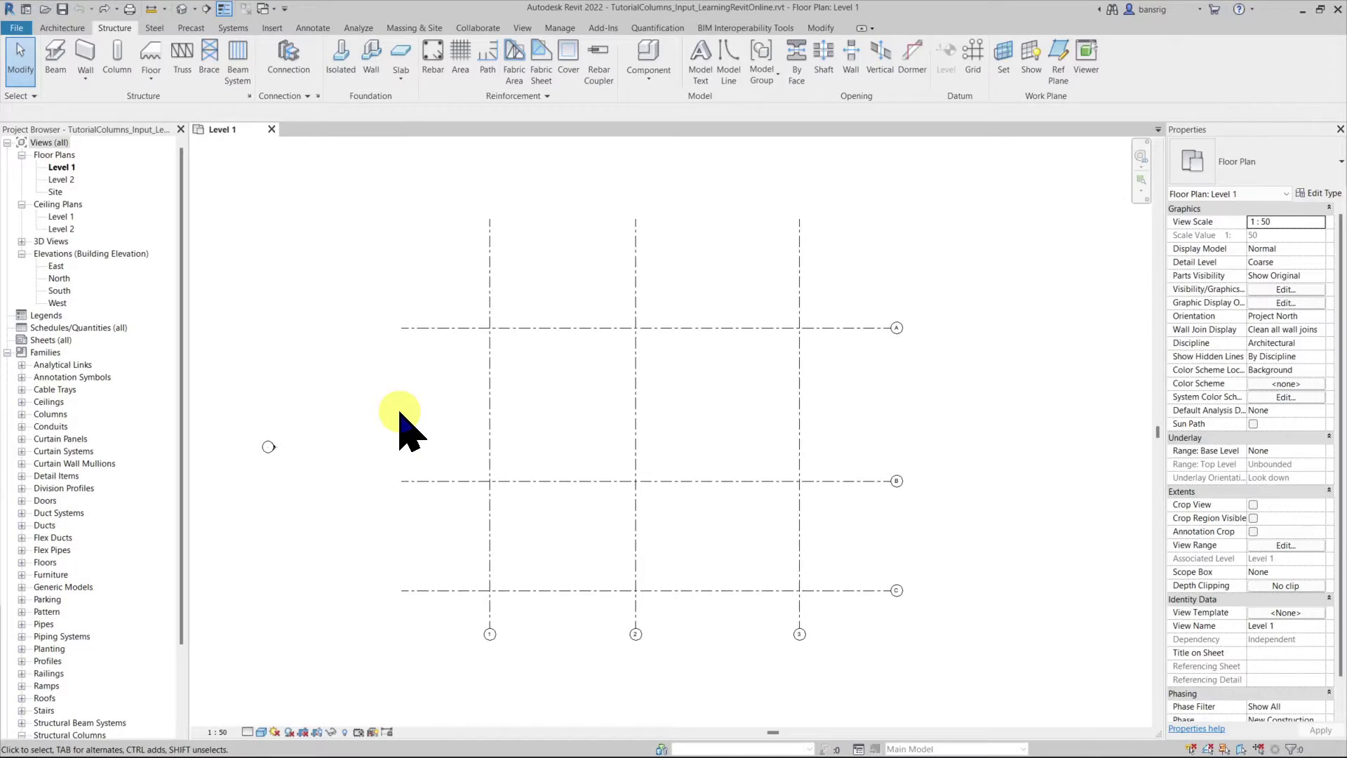
- On the Architecture tab, show the Column dropdown's choice of Structural Column versus Architectural Column
left_click(62, 28)
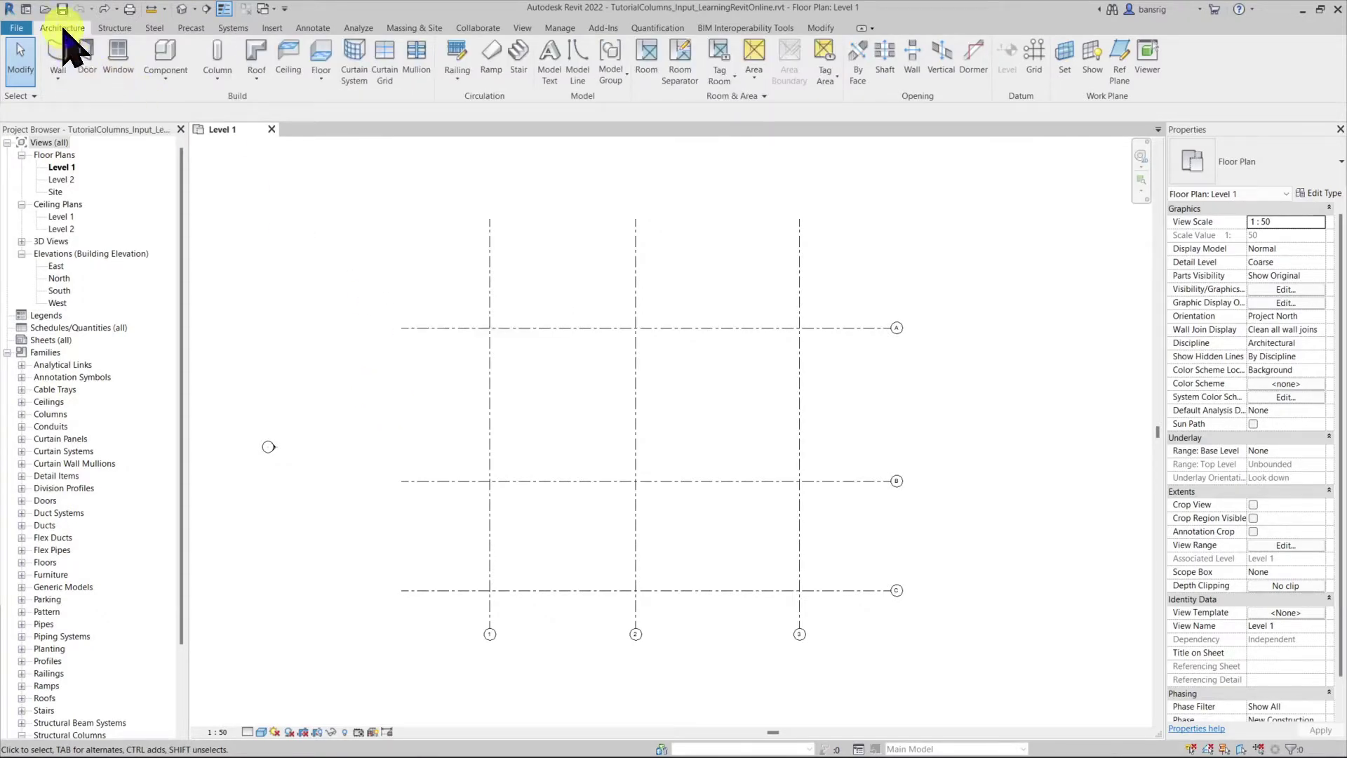
left_click(216, 77)
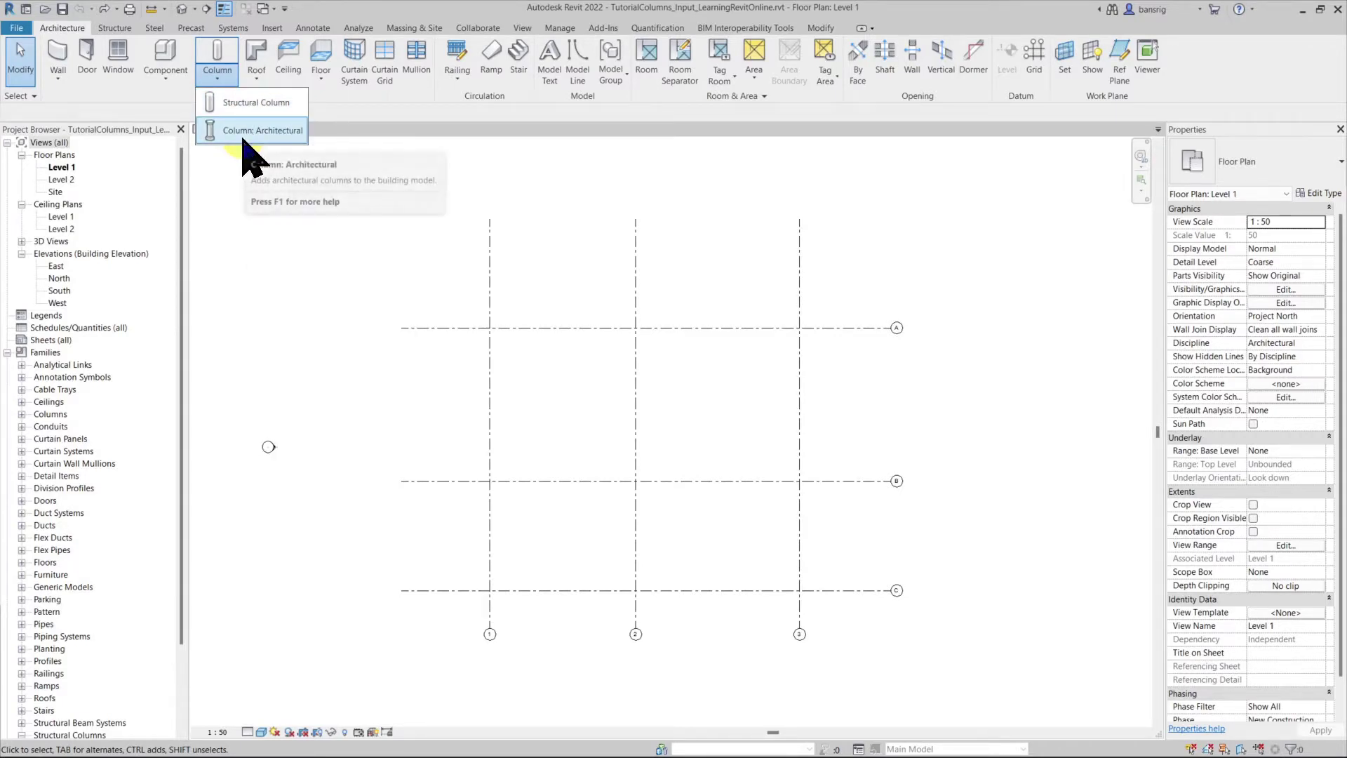
- Start placing a structural column from the Structure tab, with the UC305x305x97 type ready
left_click(239, 103)
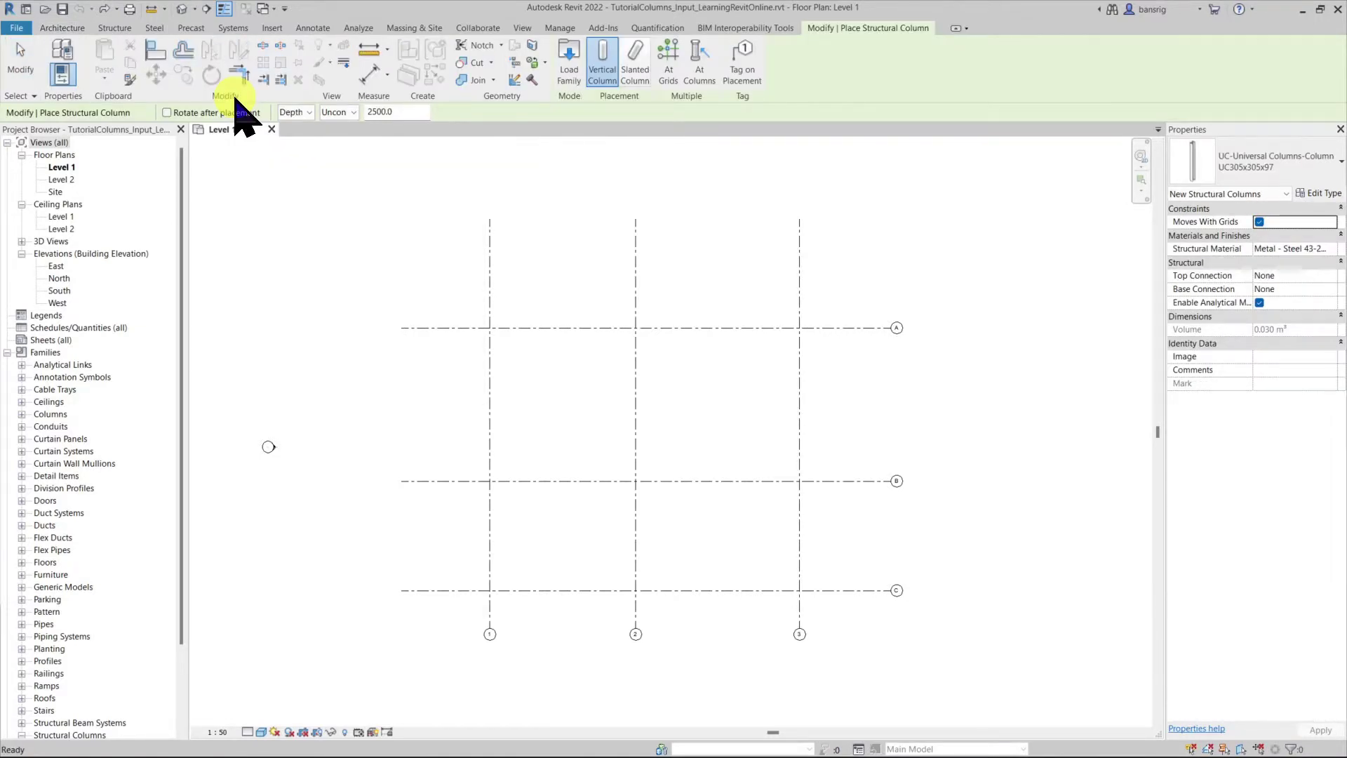
left_click(62, 28)
left_click(217, 78)
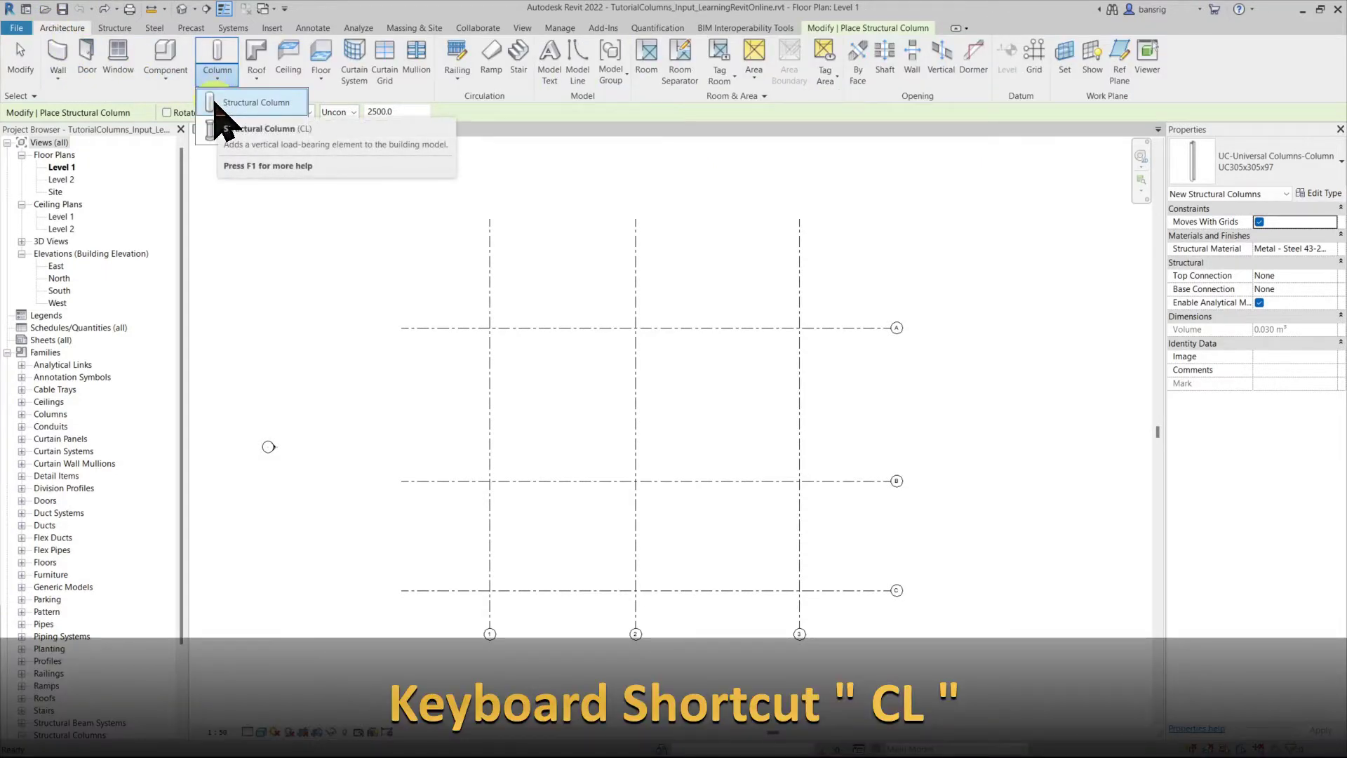
key("Escape")
key("Escape")
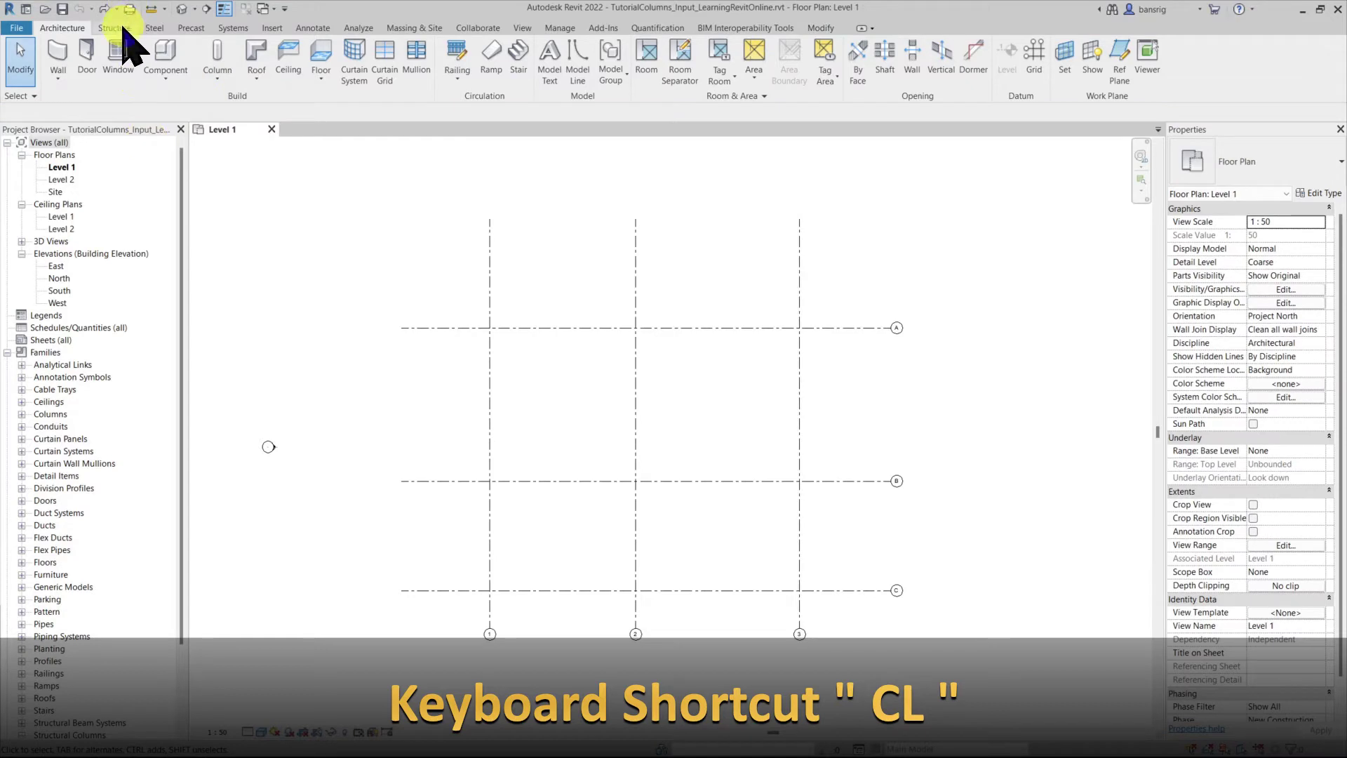
left_click(123, 28)
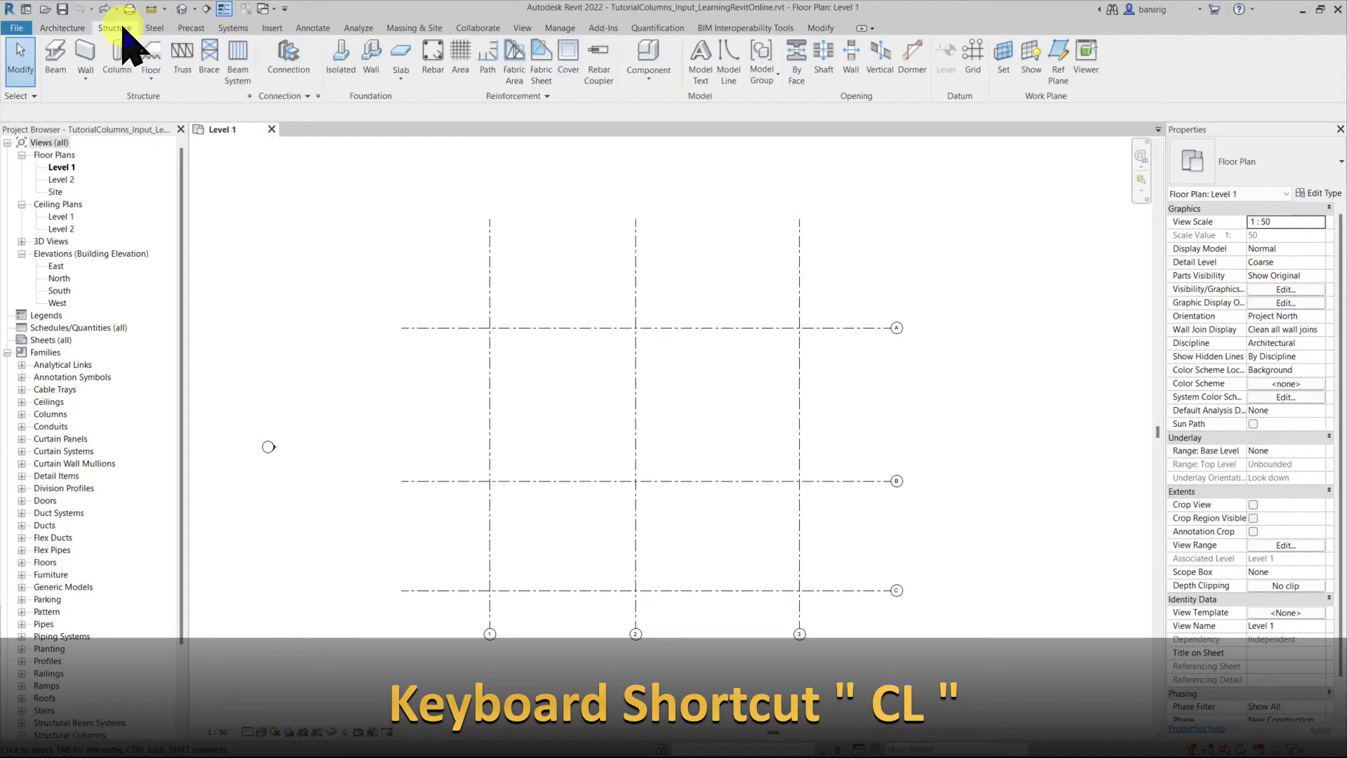
left_click(118, 70)
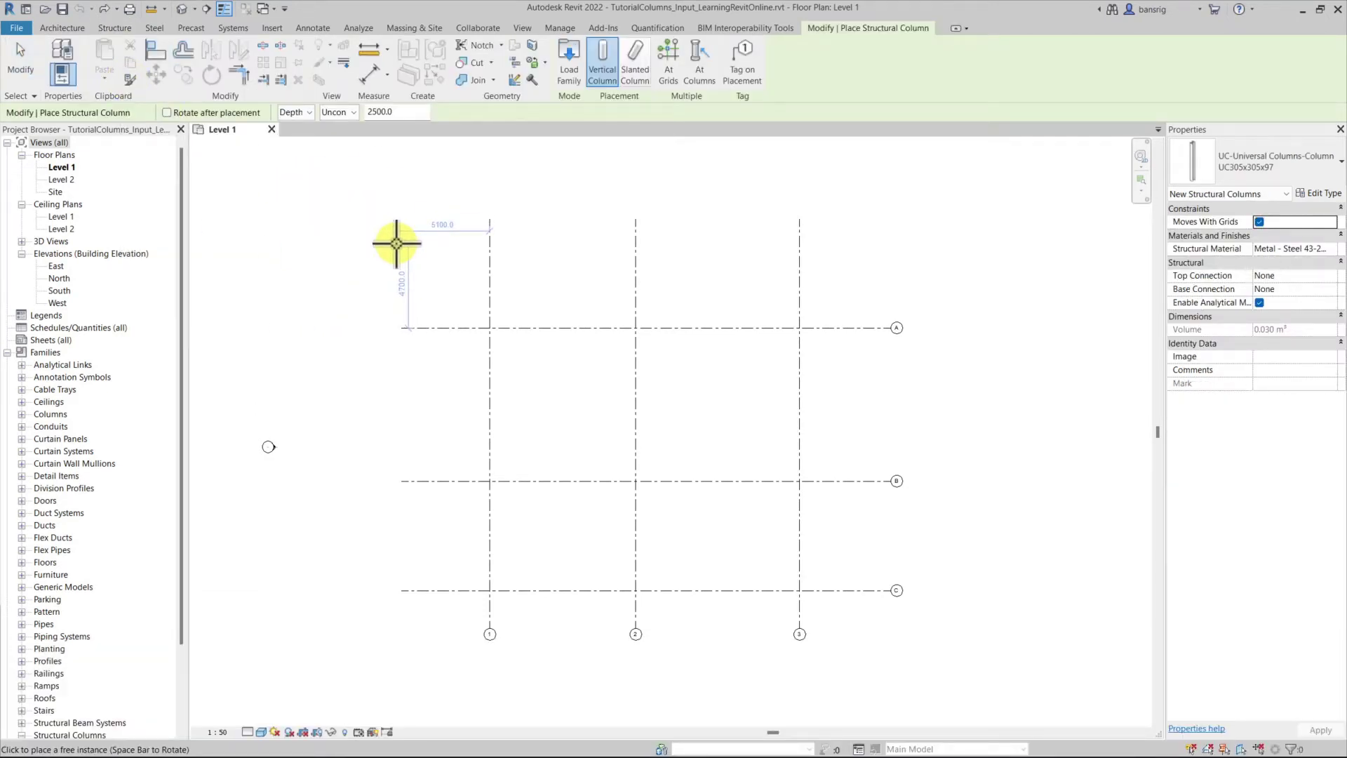
left_click(1255, 161)
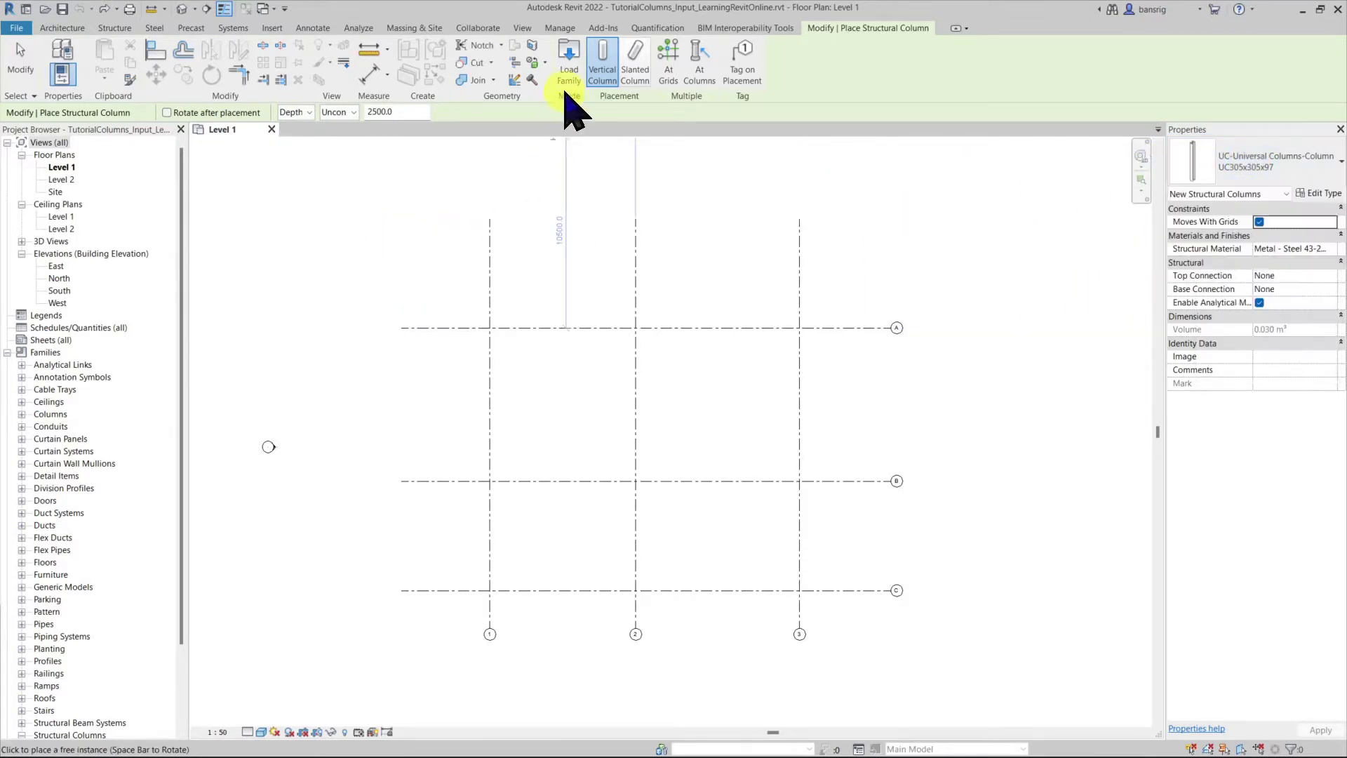
- Load M_Concrete-Rectangular-Column.rfa from the Structural Columns › Concrete library folder
left_click(569, 70)
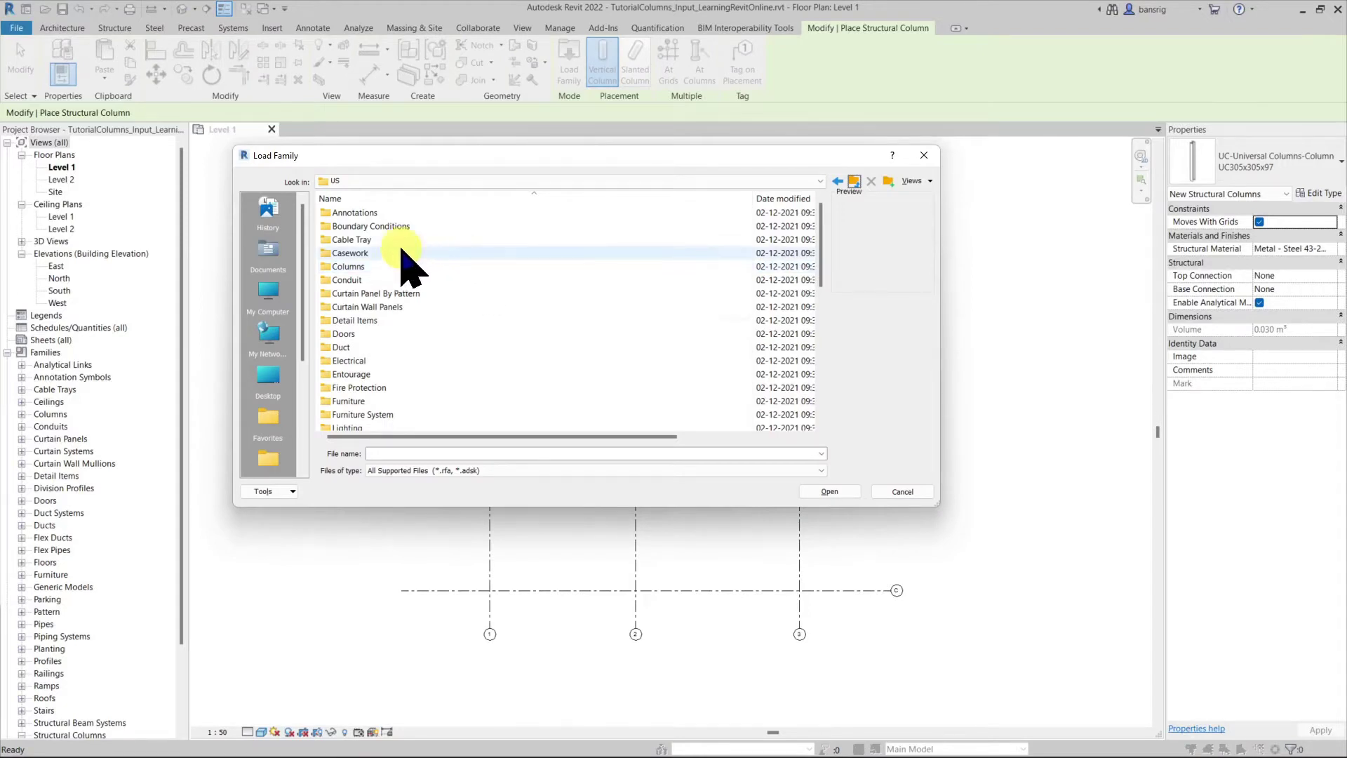
left_click(361, 269)
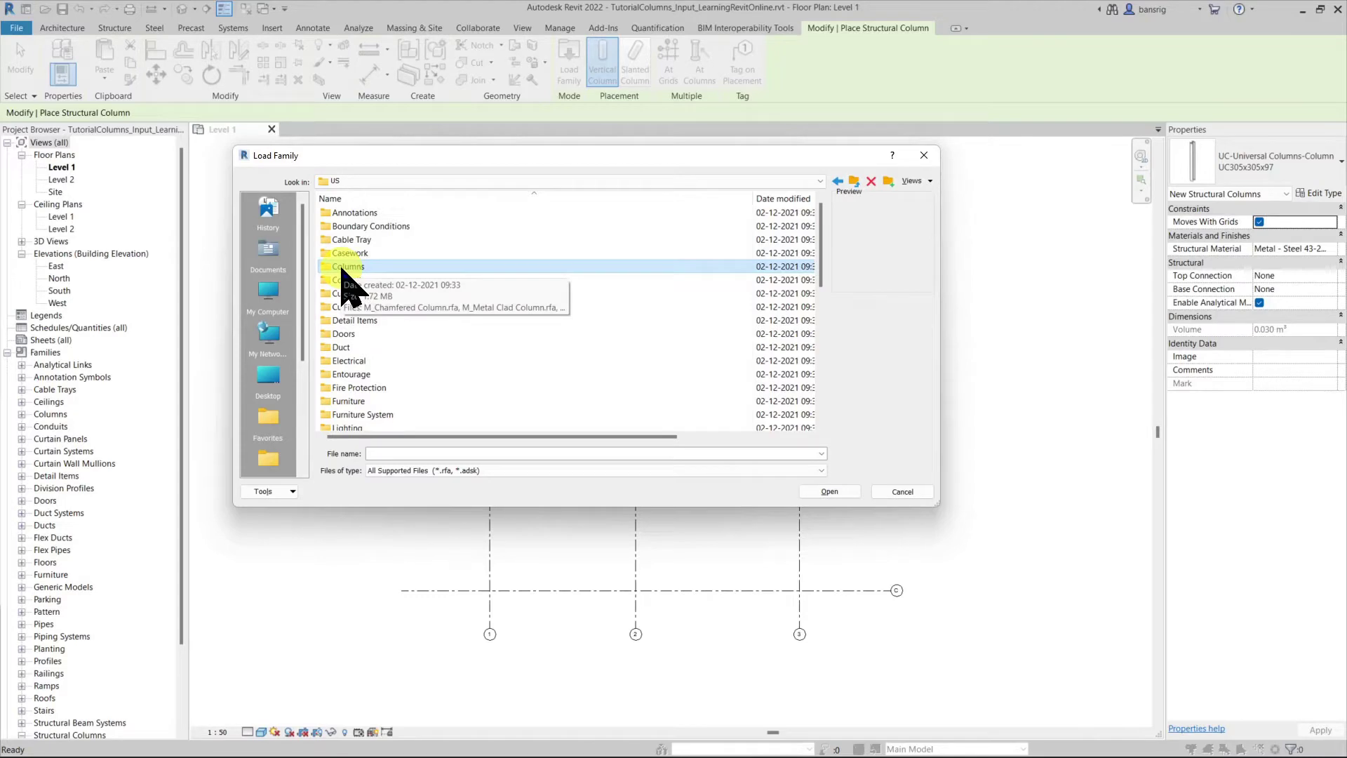
scroll(354, 291, "down", 8)
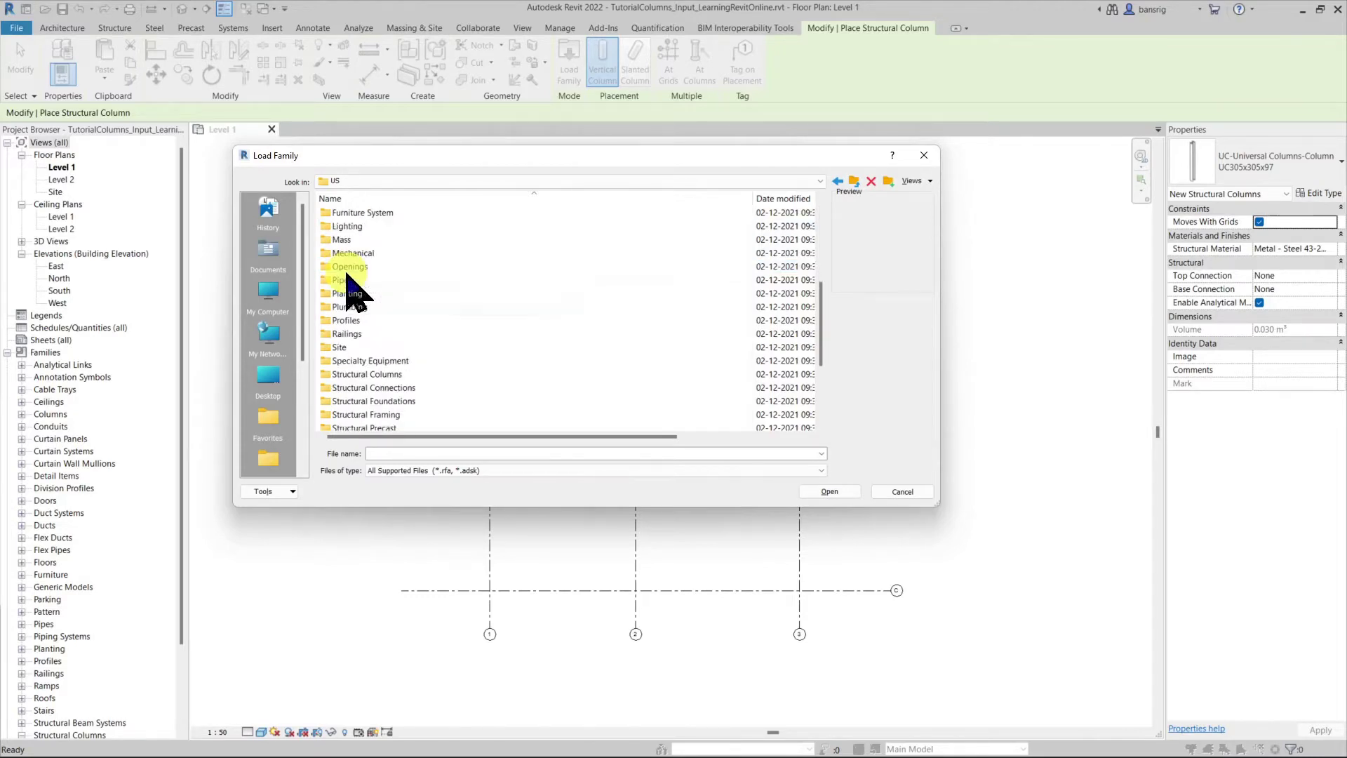
left_click(373, 295)
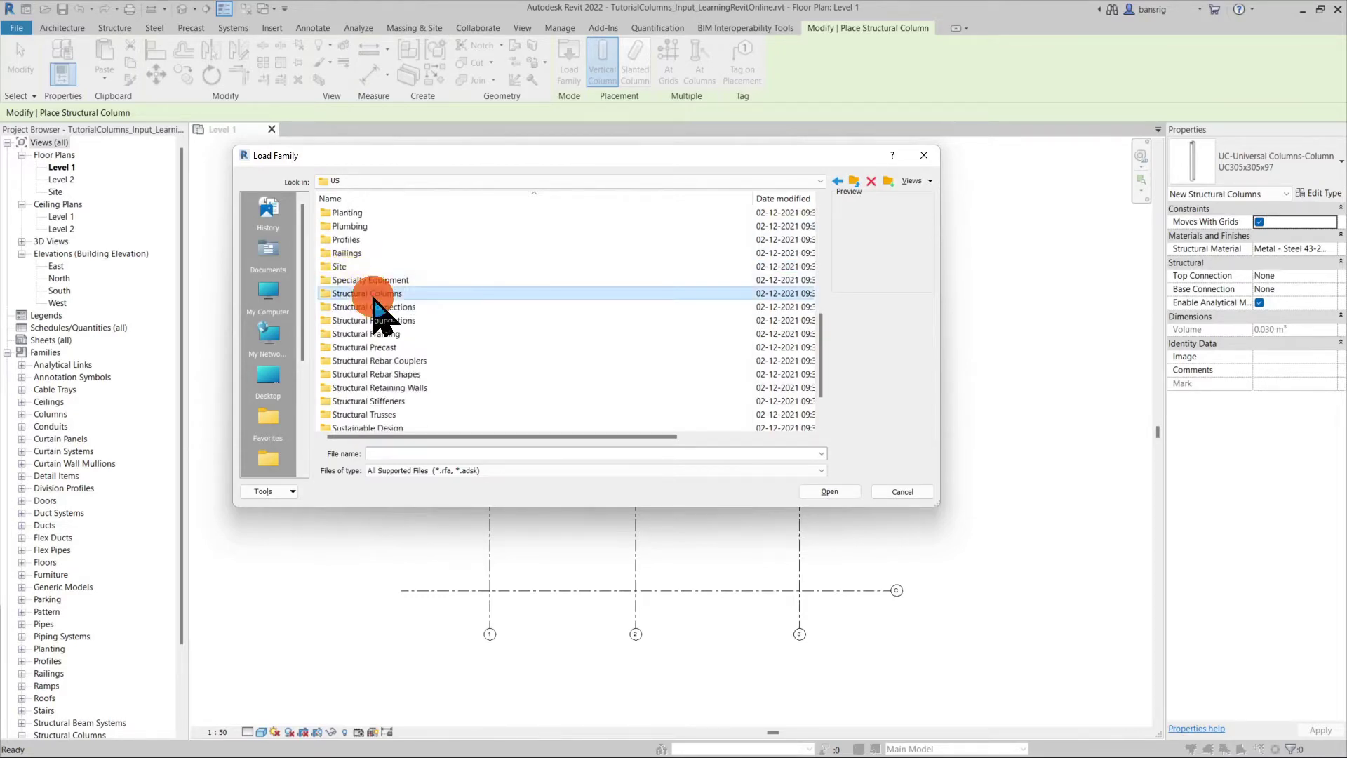
double_click(384, 295)
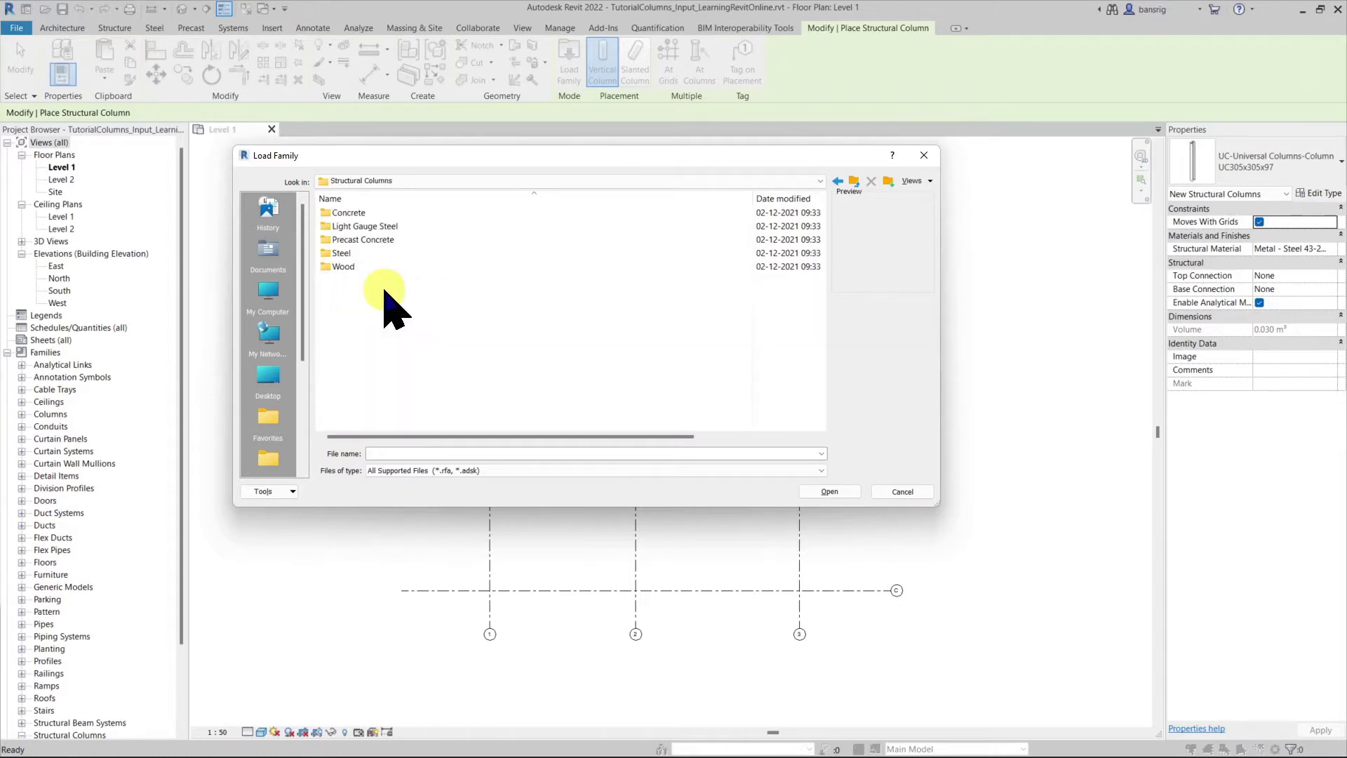
double_click(353, 213)
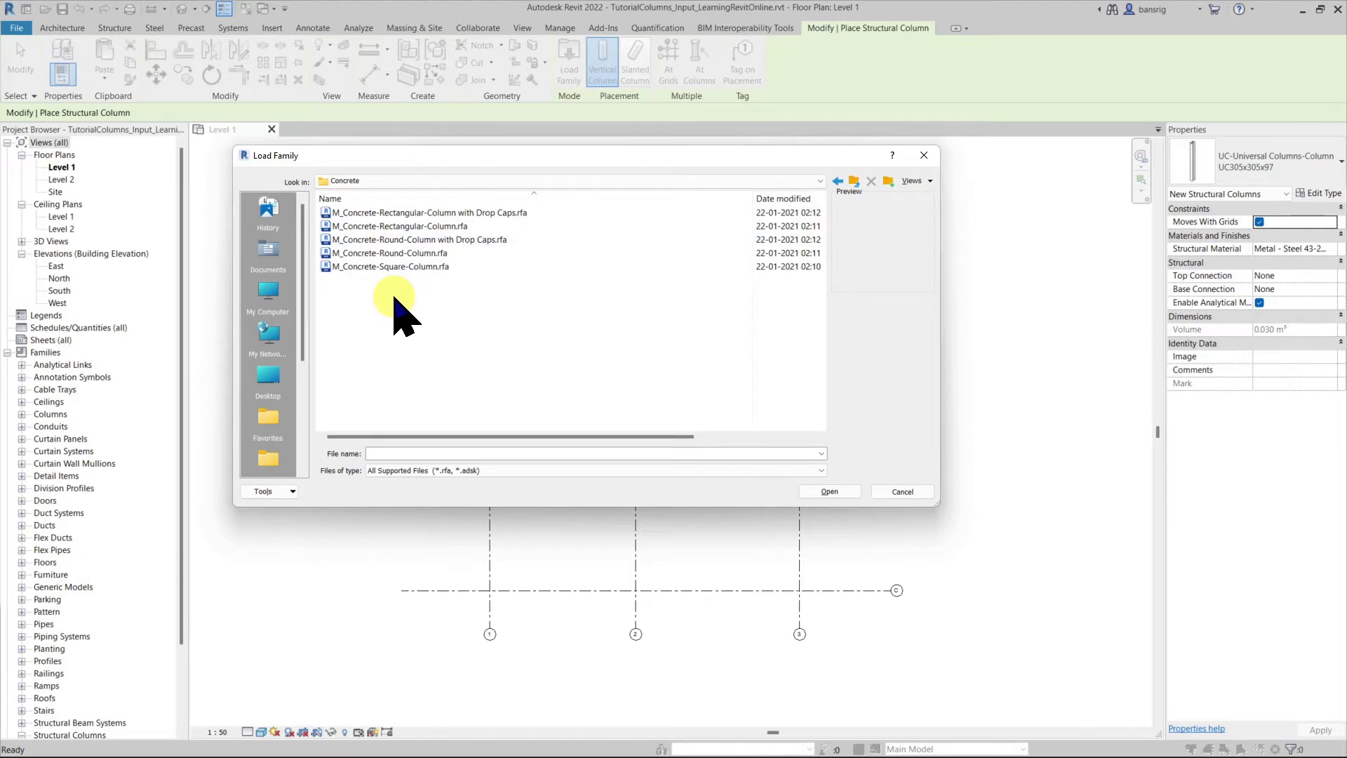
left_click(393, 225)
left_click(830, 491)
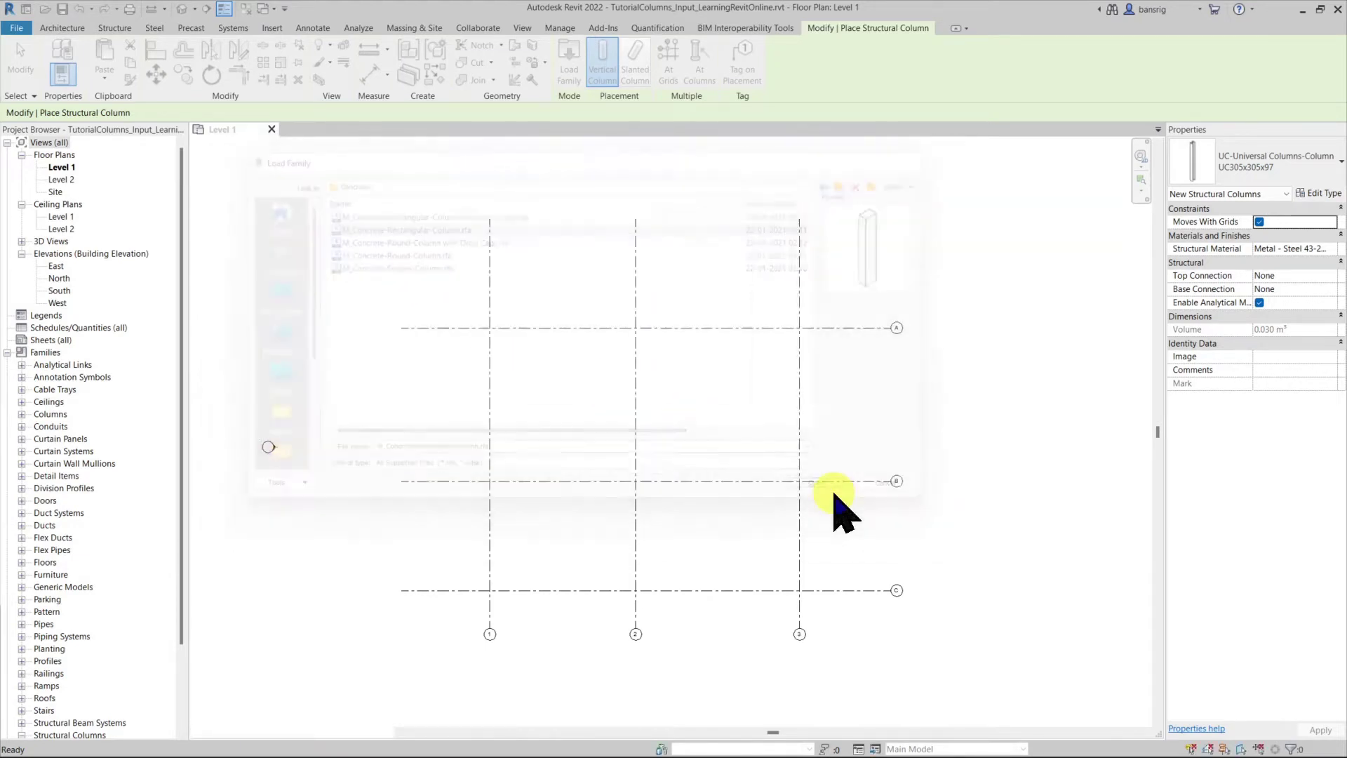
left_click(1249, 163)
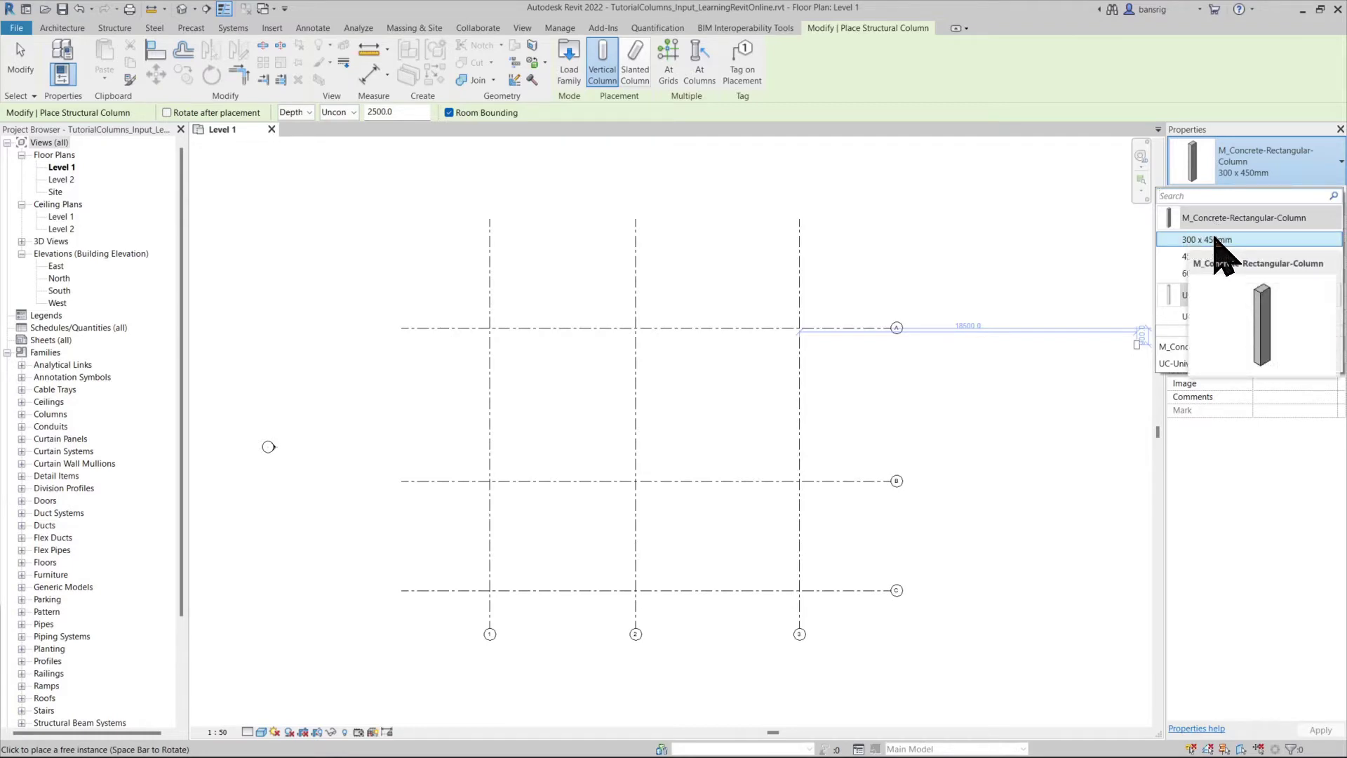
- Duplicate the 300 x 450mm column type as 350x500, with b 350 and h 500
left_click(1215, 239)
left_click(1319, 193)
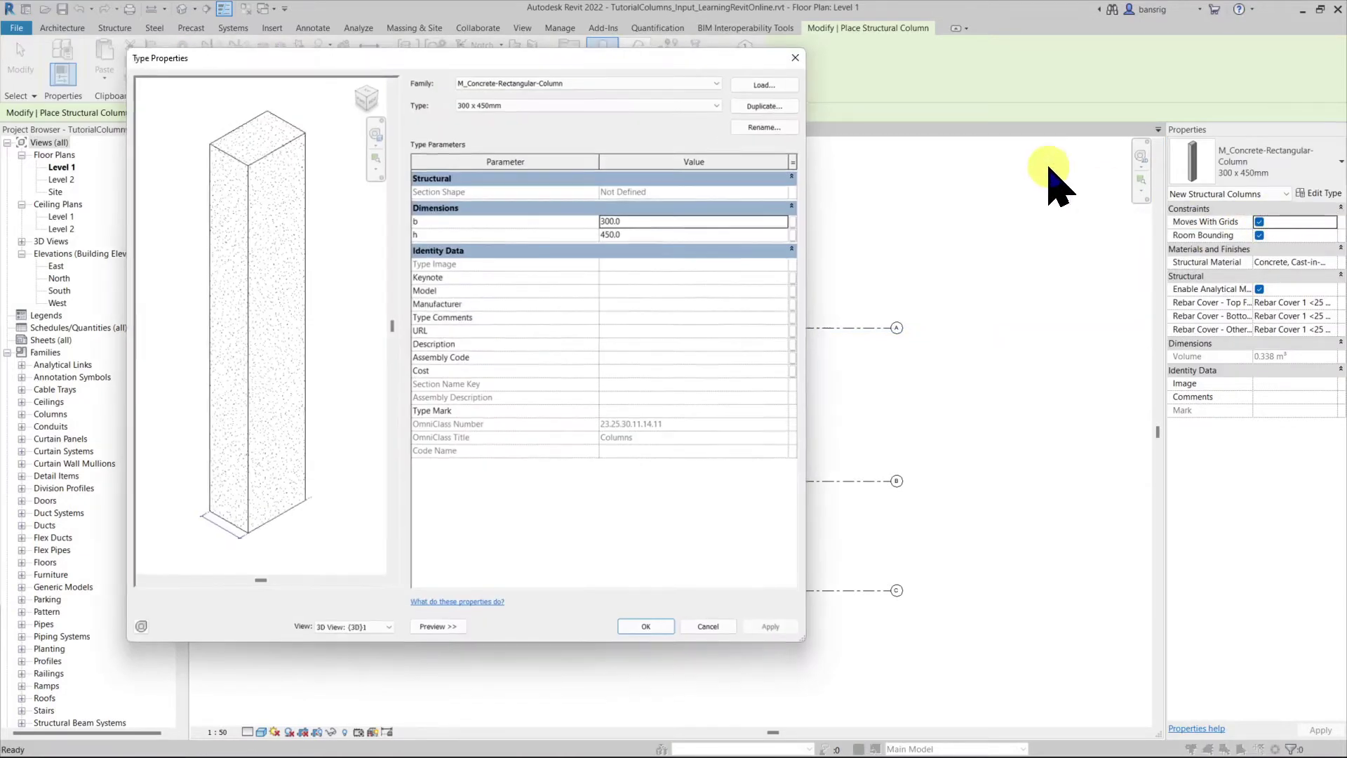
left_click(787, 105)
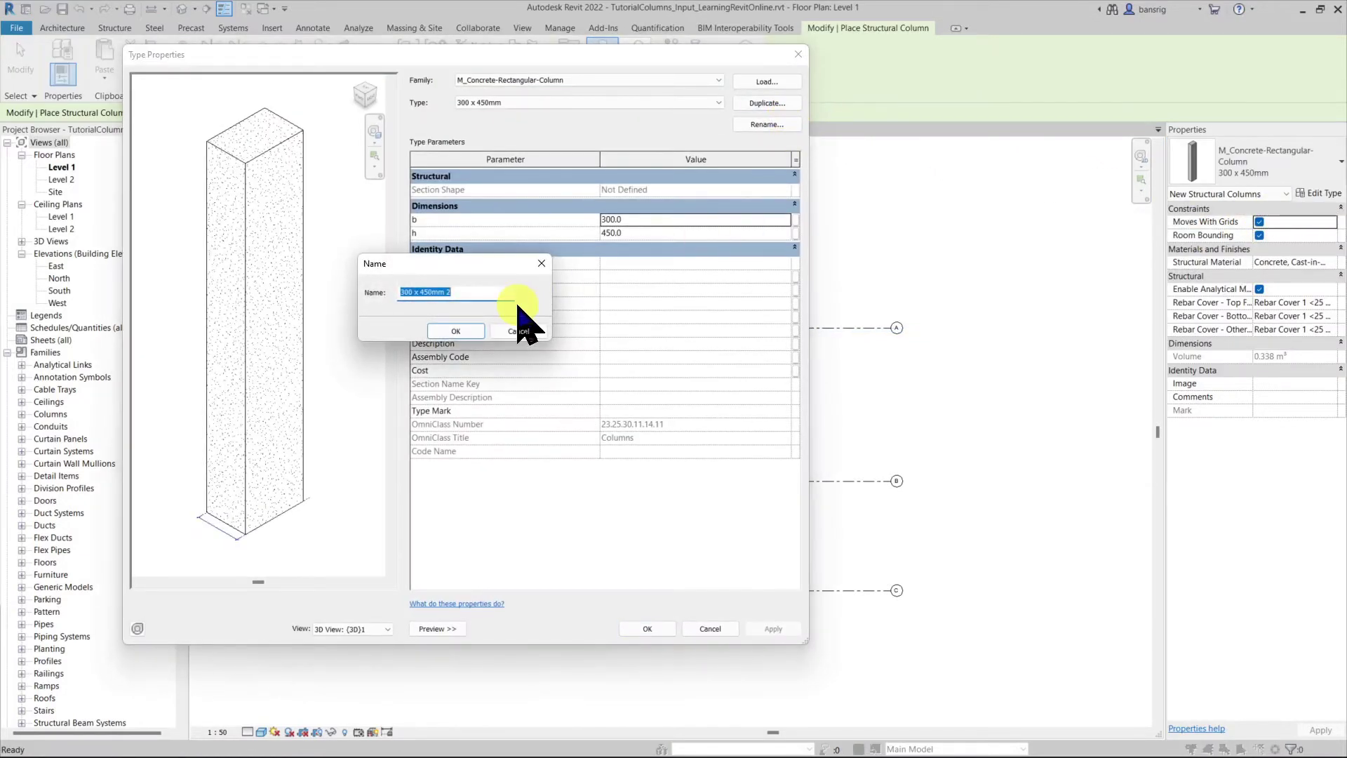
type("350x500")
left_click(456, 330)
left_click(641, 219)
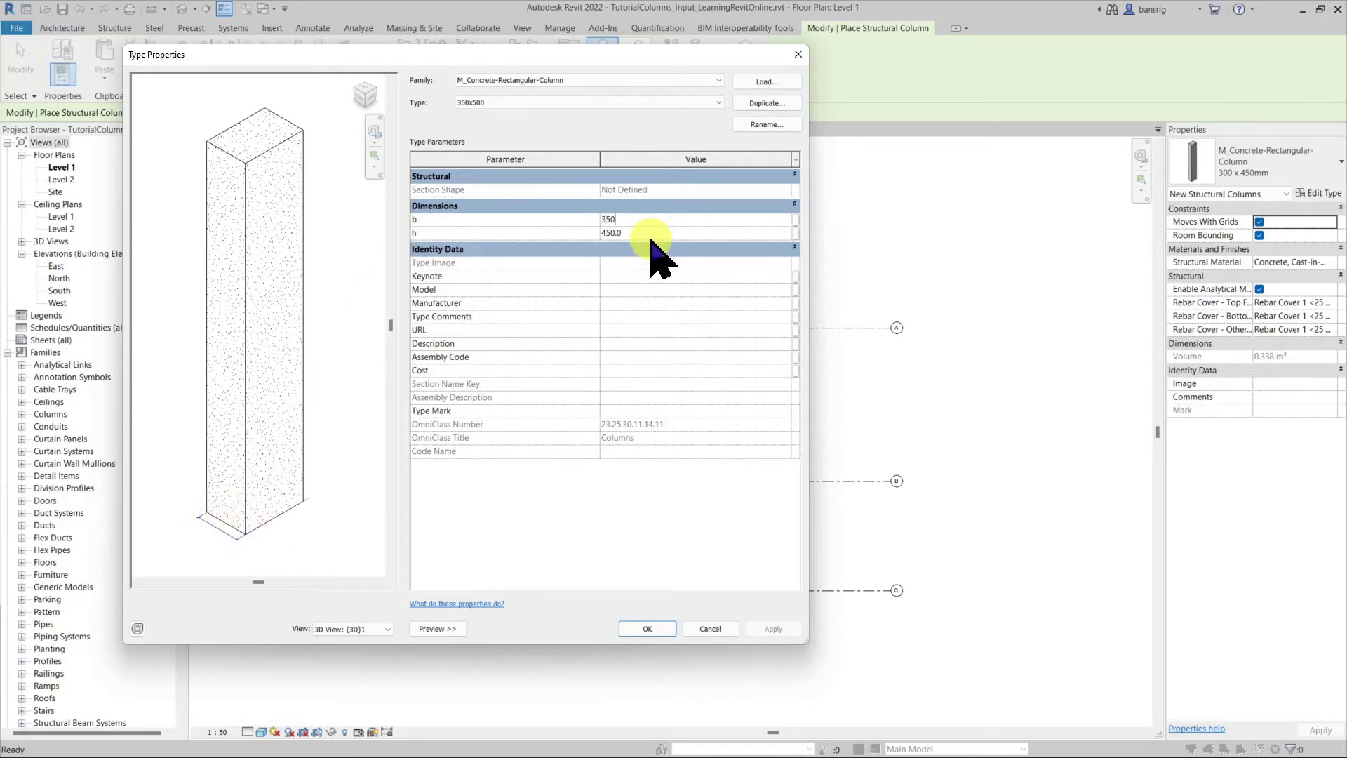
key("Tab")
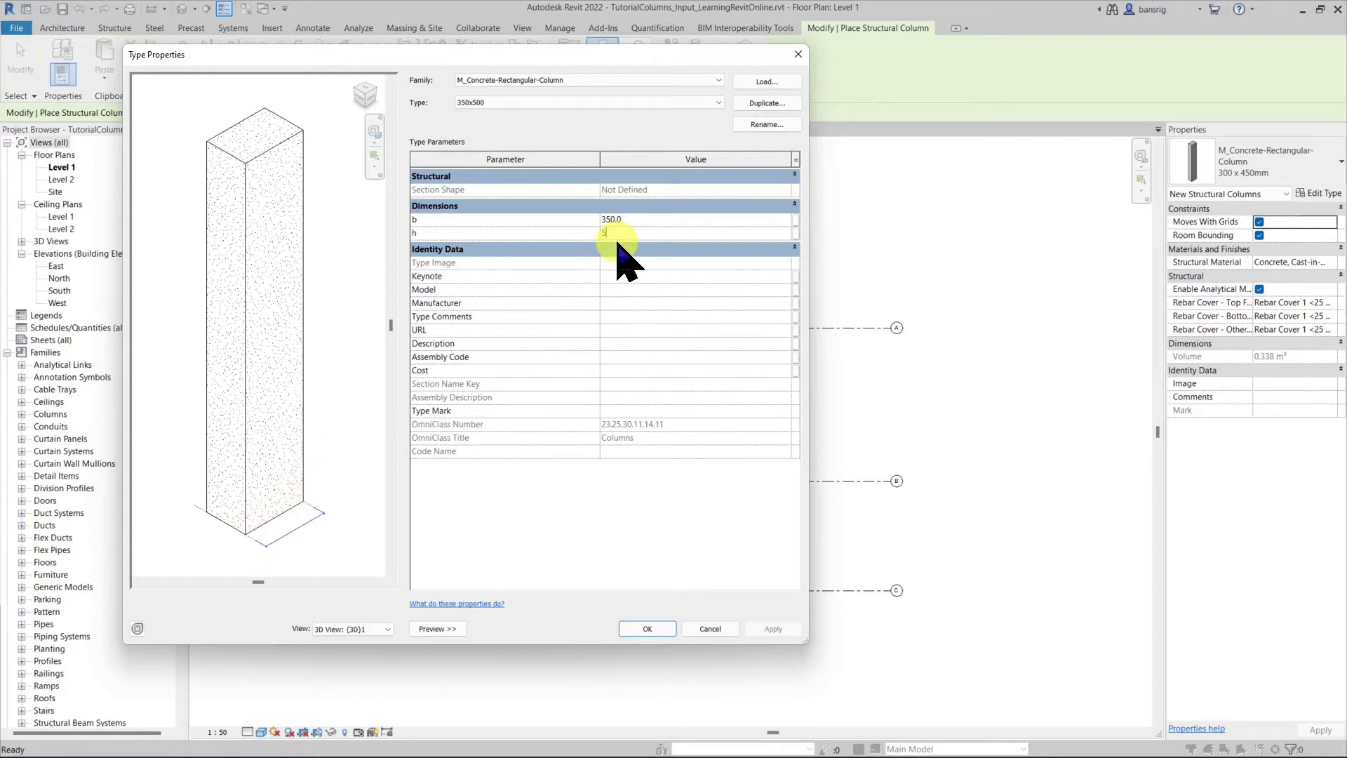
type("500")
left_click(647, 628)
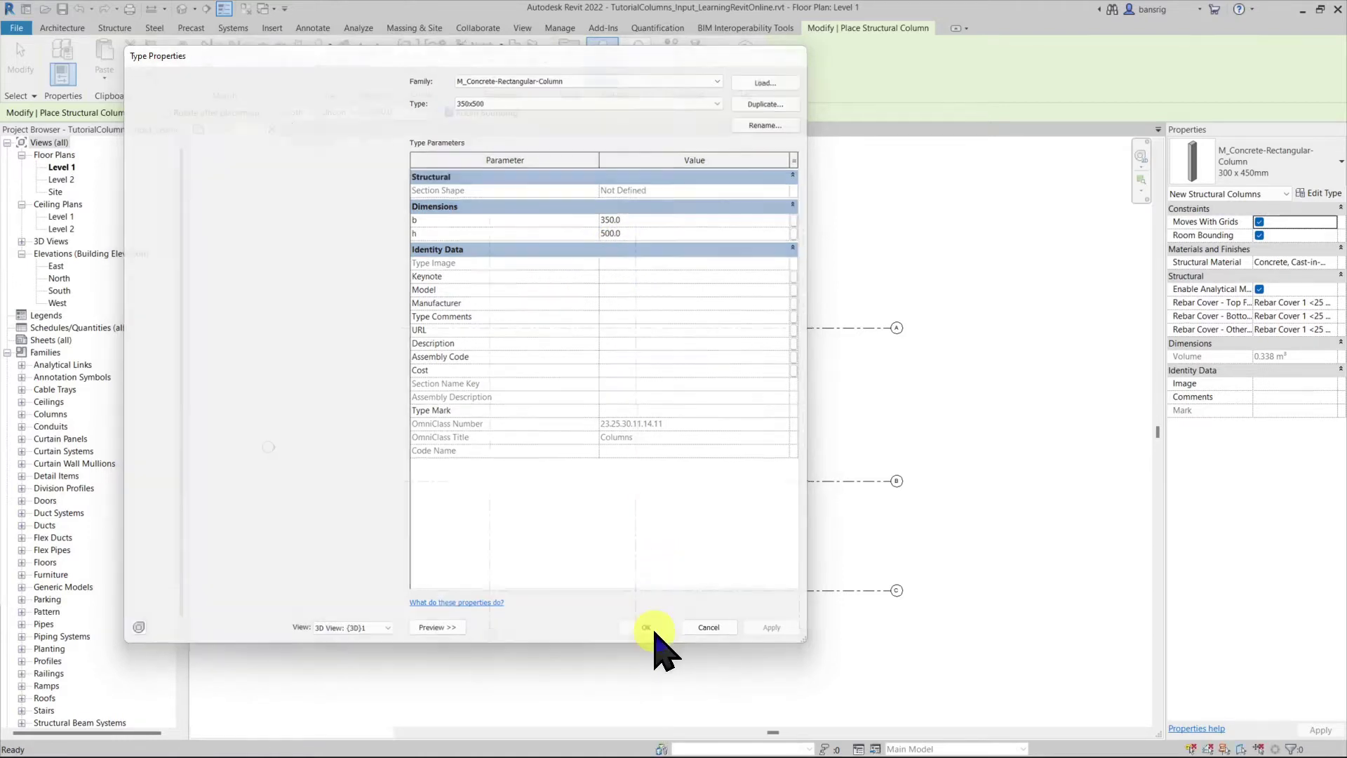
left_click(1252, 165)
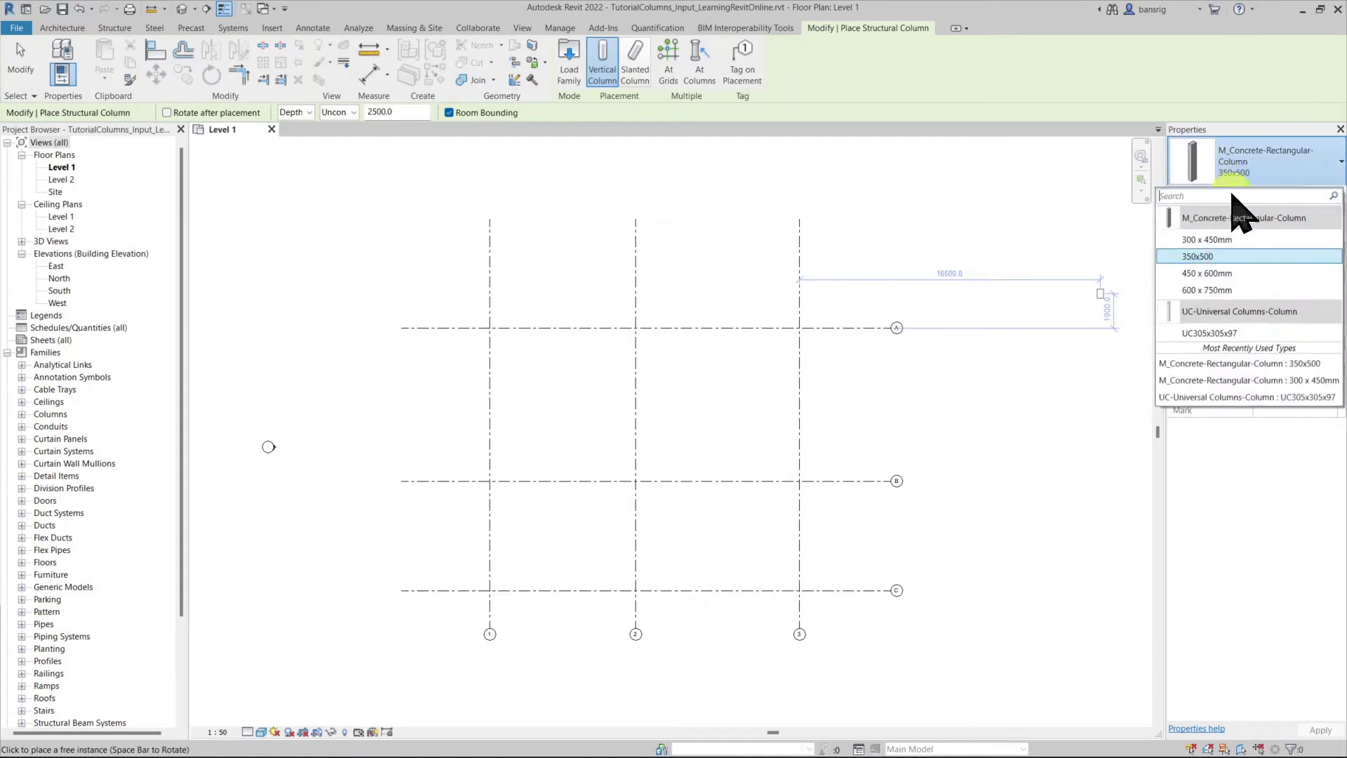
- Place a 350x500 column 3000 deep at grid 1/A and close the not-visible warning
left_click(1200, 256)
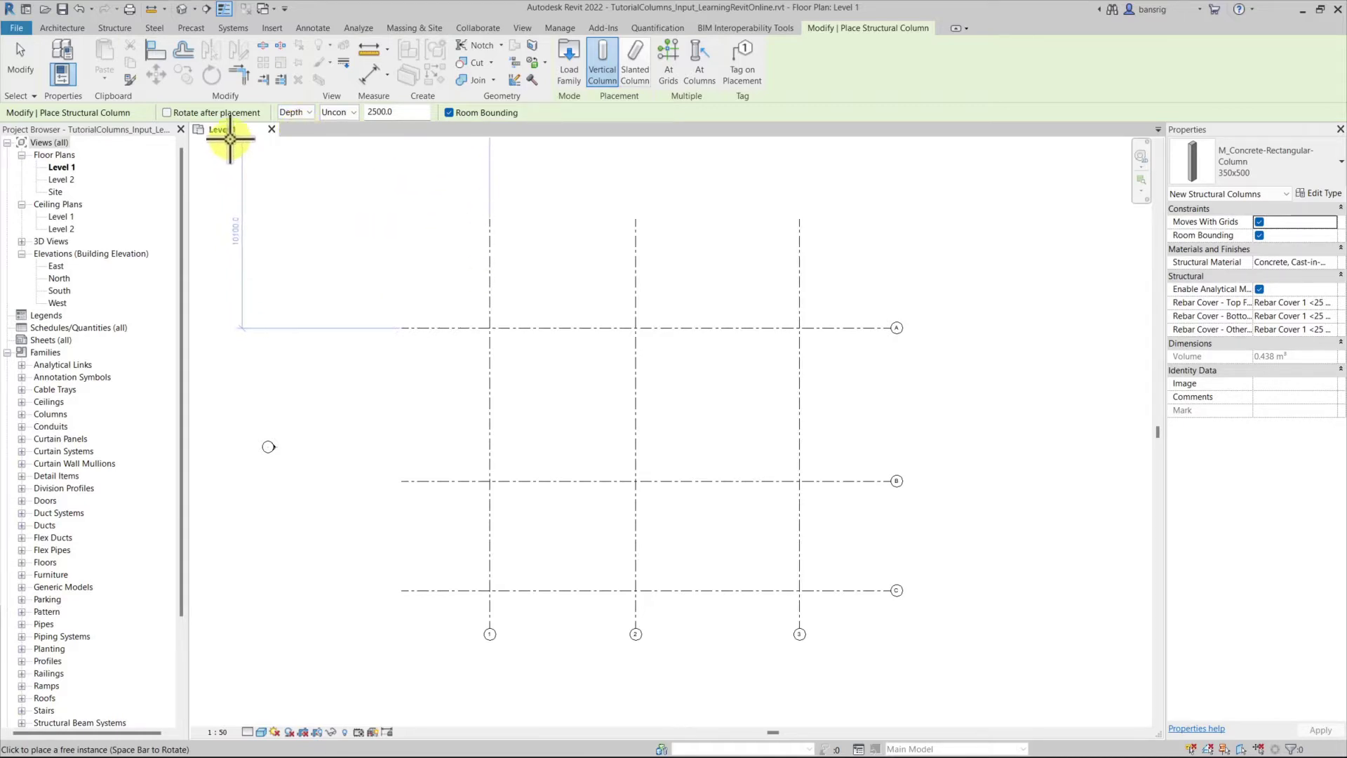
double_click(393, 111)
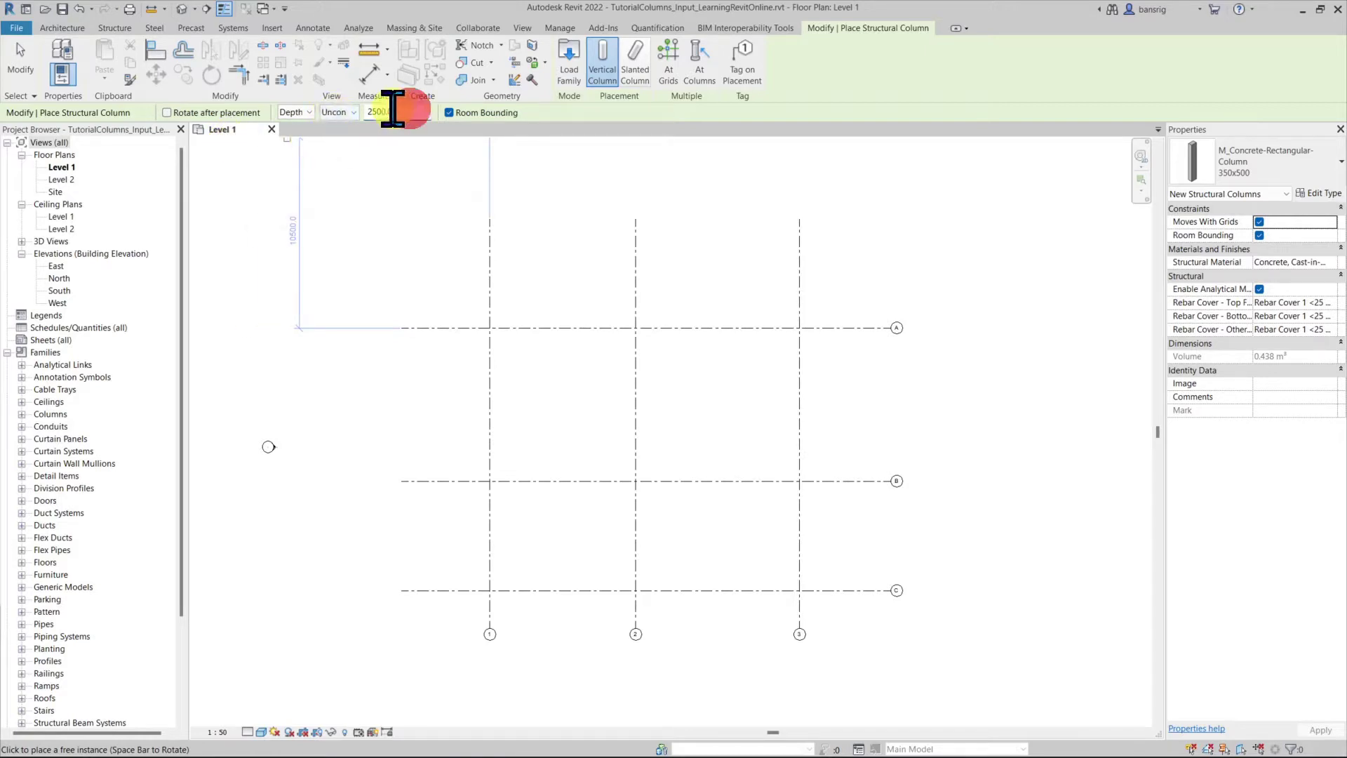
type("3000")
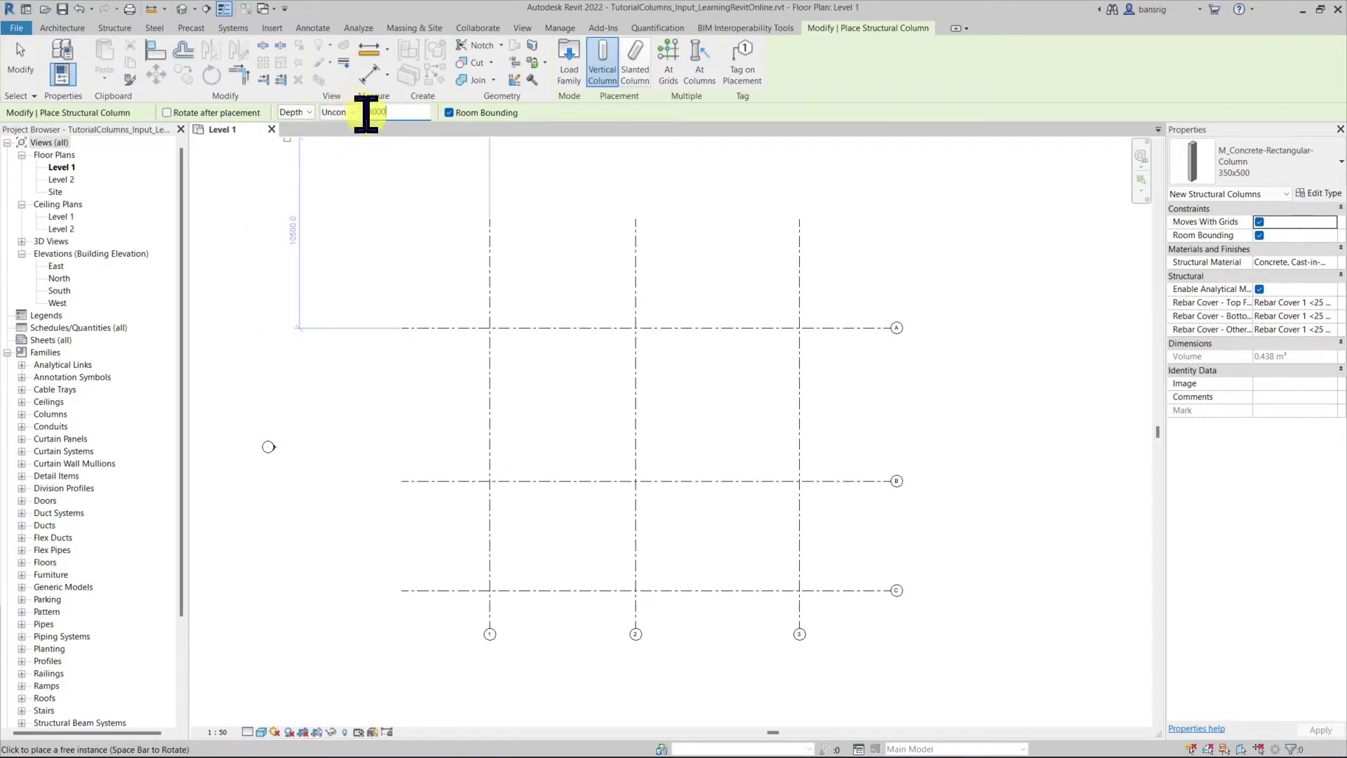
scroll(475, 319, "up", 8)
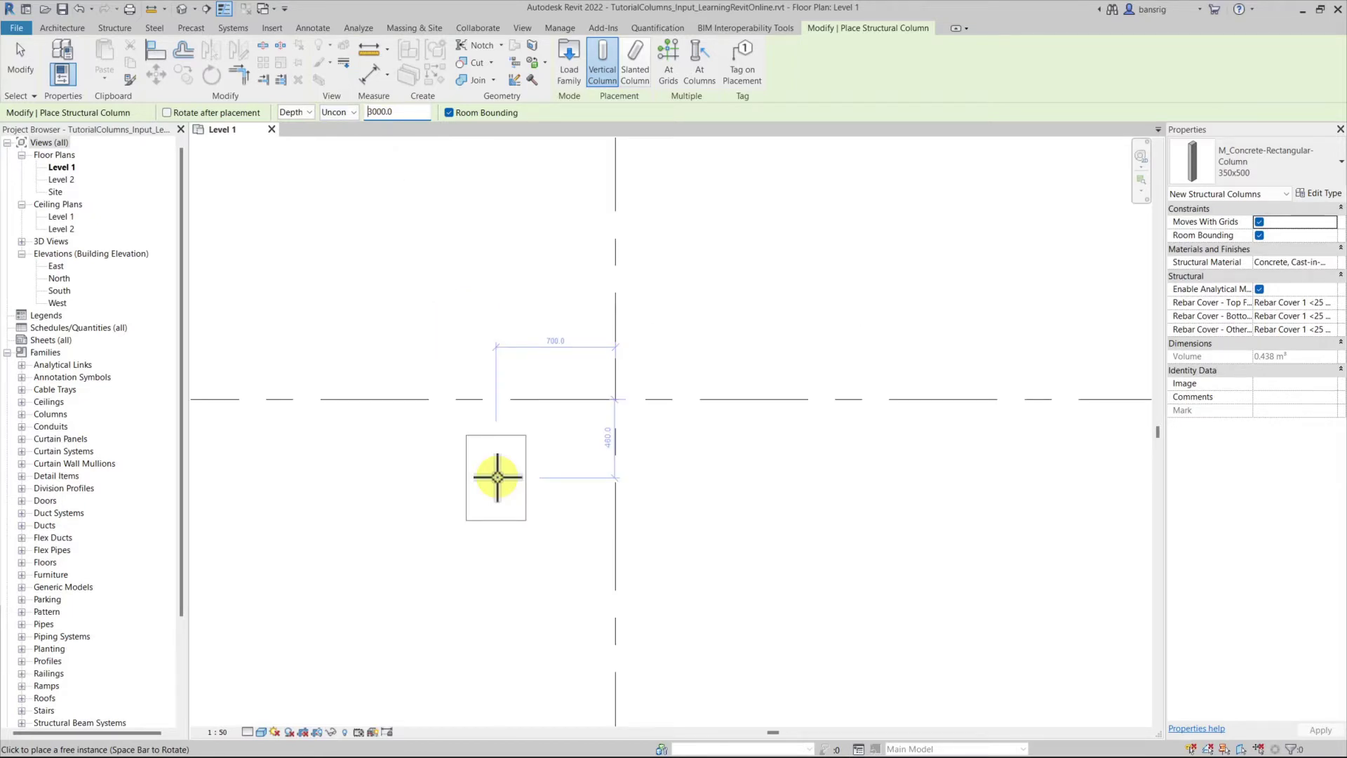
left_click(615, 399)
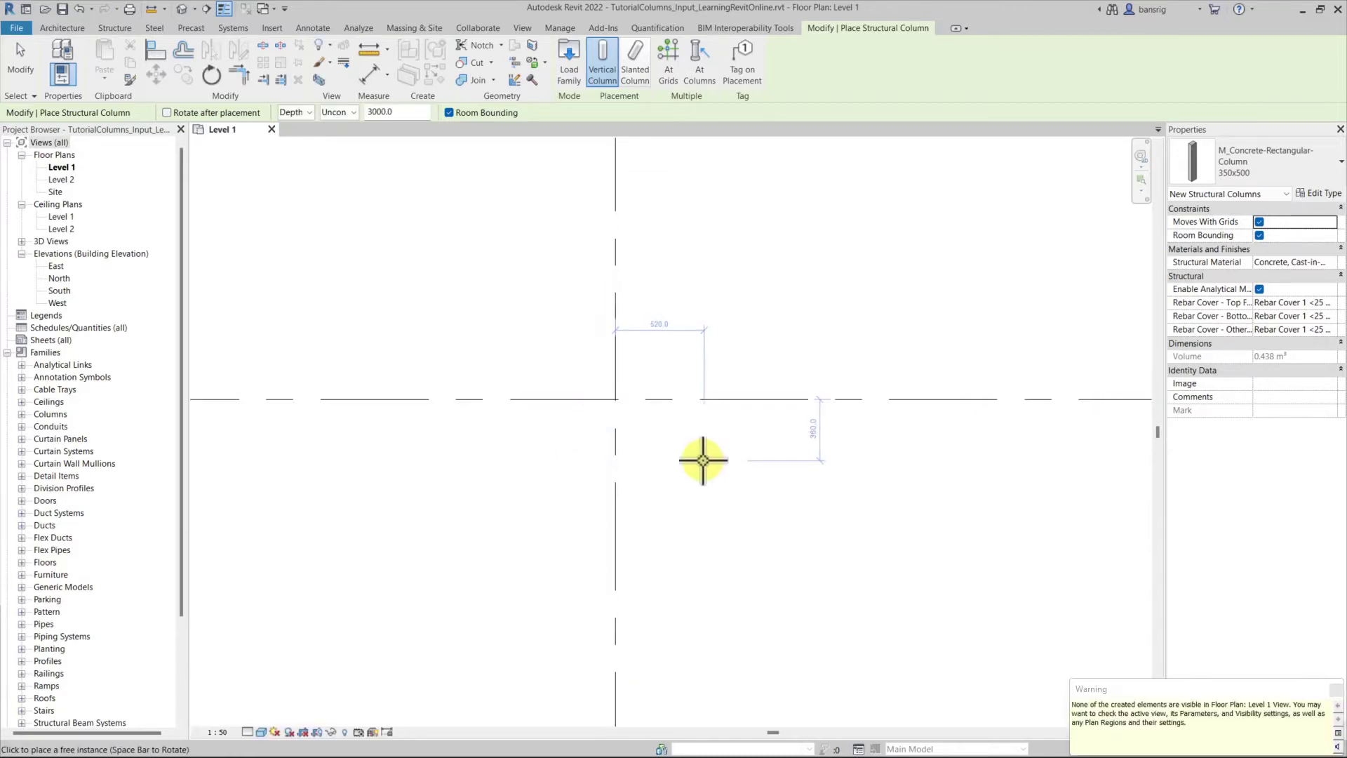
left_click_drag(1107, 712, 687, 449)
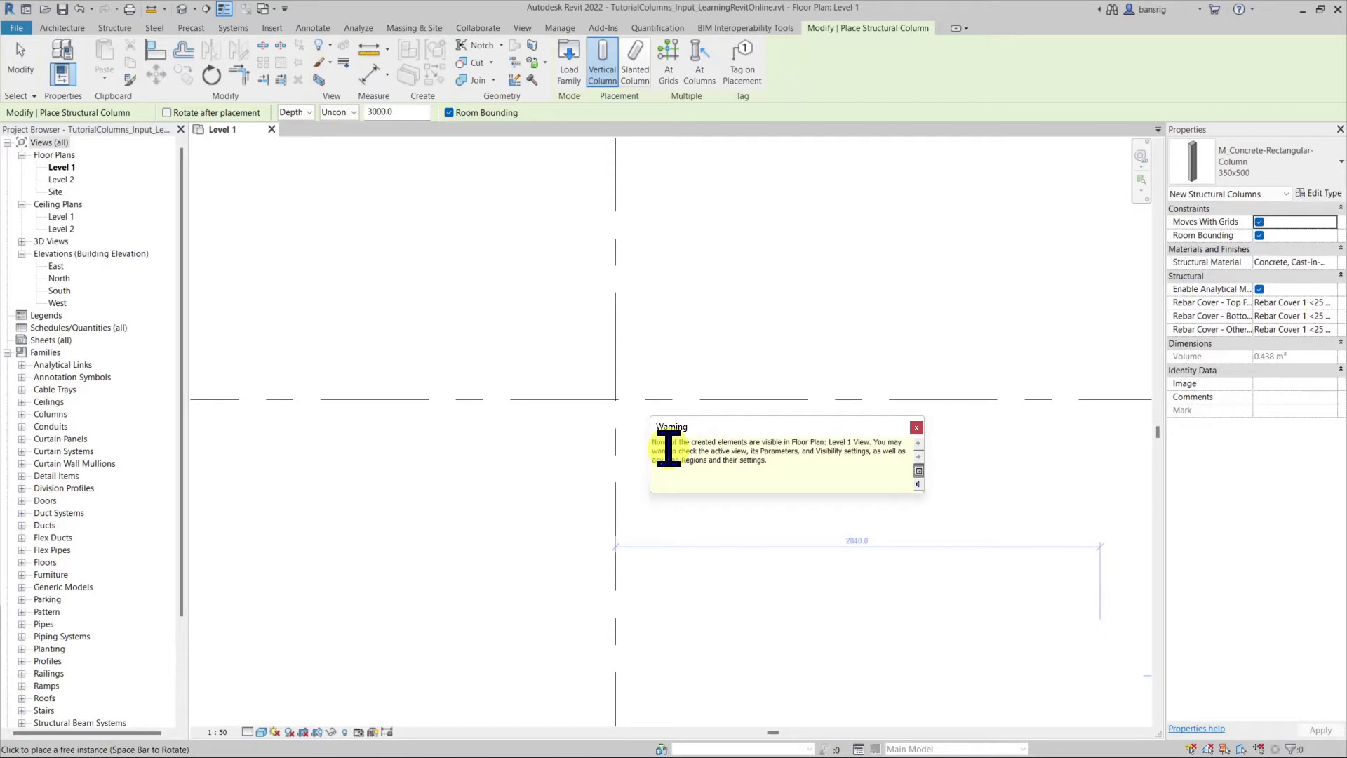
left_click(916, 427)
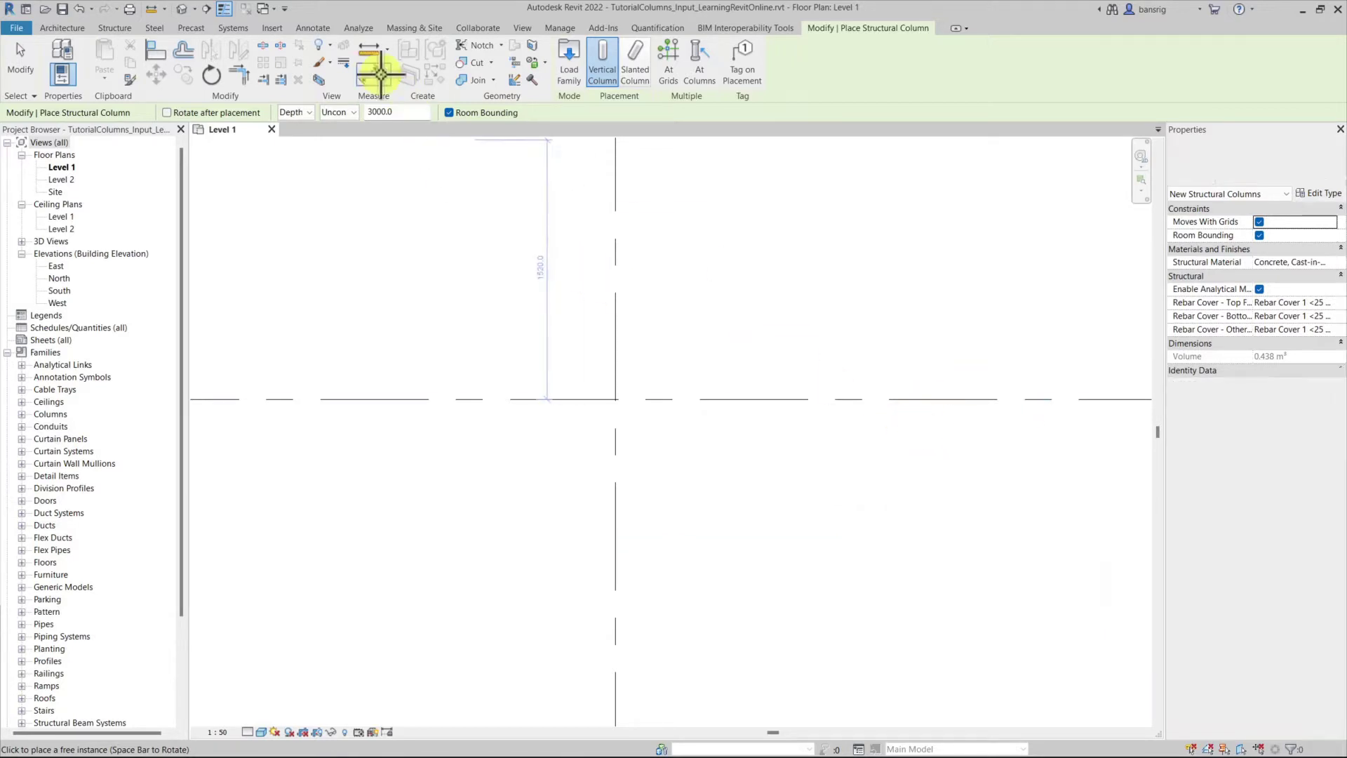
- Cut Section 1 across the column, open it, and extend its crop region up to Level 2
left_click(207, 8)
left_click(237, 480)
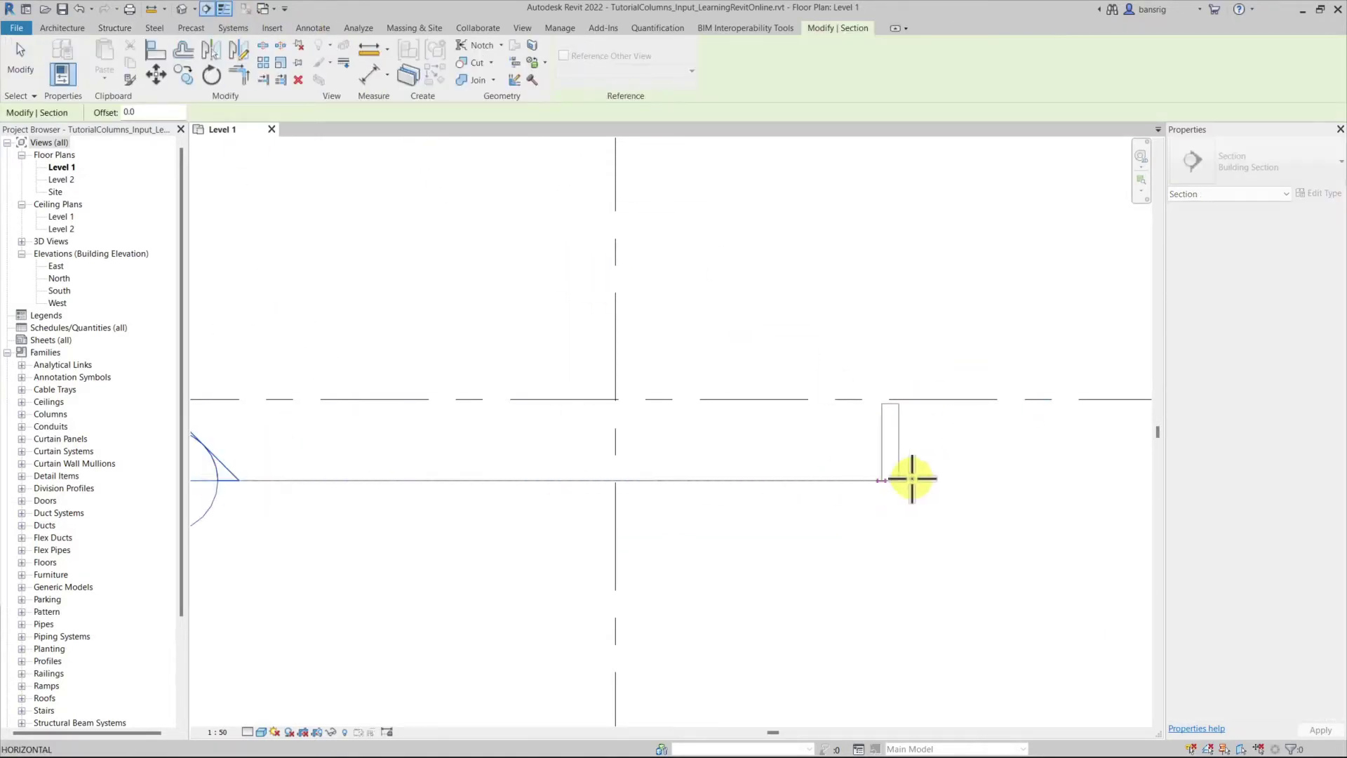
left_click(1079, 480)
scroll(1043, 511, "down", 2)
key("Escape")
double_click(710, 489)
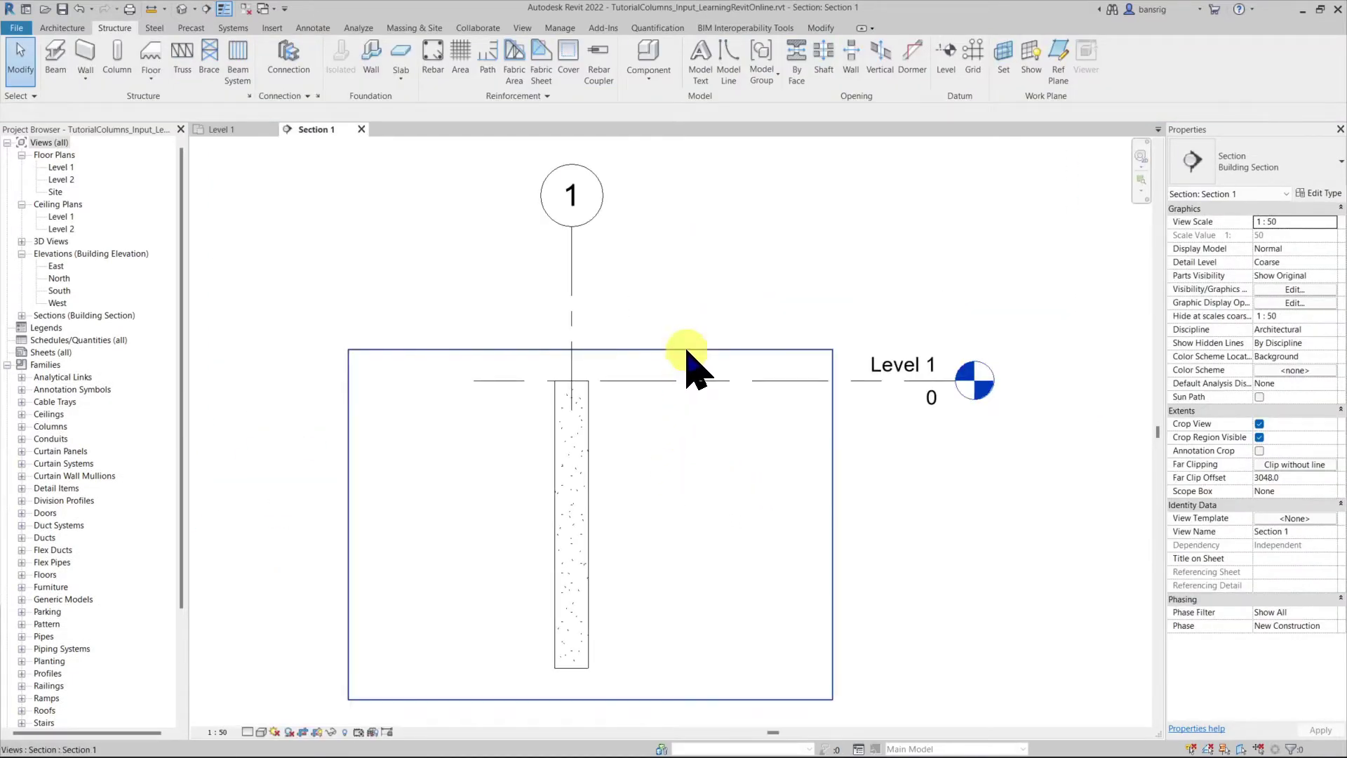
left_click(687, 350)
scroll(746, 596, "down", 3)
left_click_drag(685, 491, 688, 261)
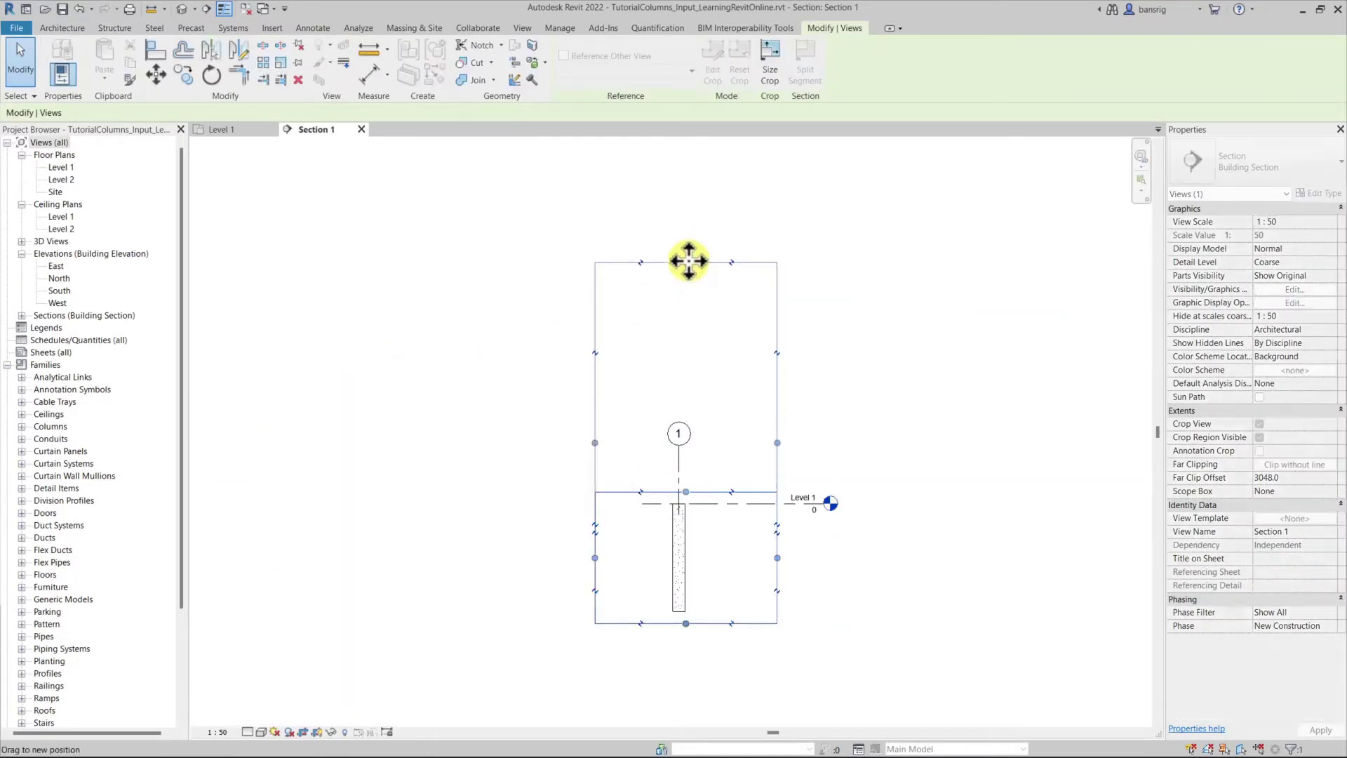
scroll(737, 611, "up", 5)
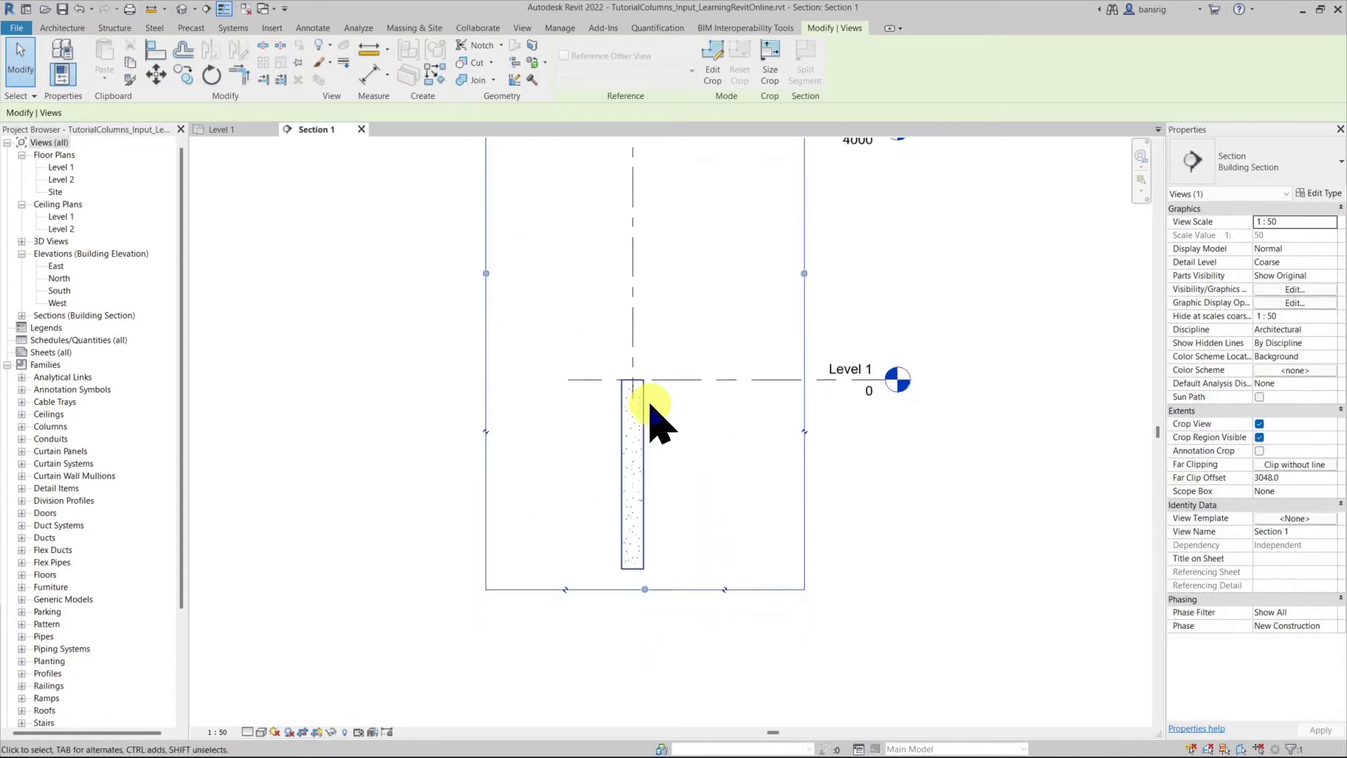
- Dimension the 3000 drop from Level 1 to the column bottom, then reopen the Level 1 plan
key("d")
key("i")
left_click(688, 379)
left_click(641, 565)
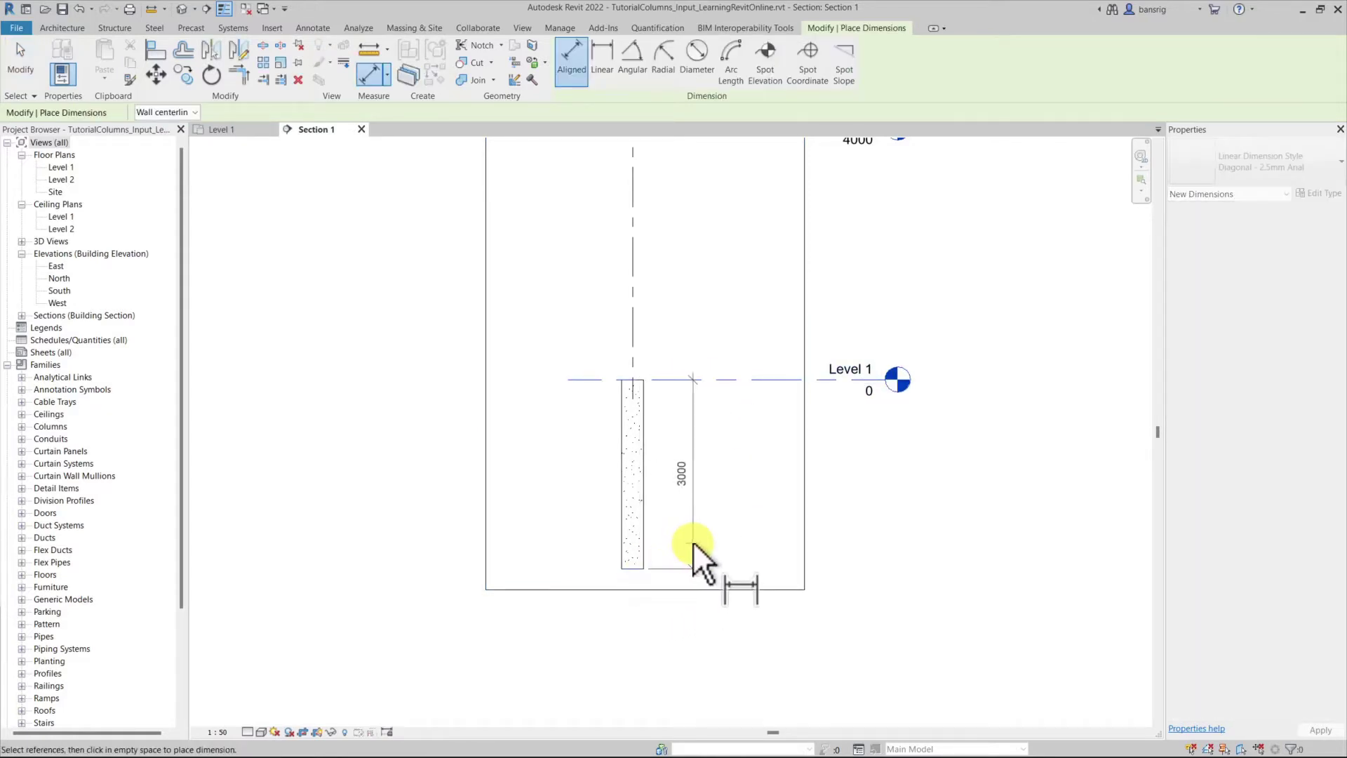
key("Escape")
key("Escape")
left_click(60, 179)
double_click(61, 169)
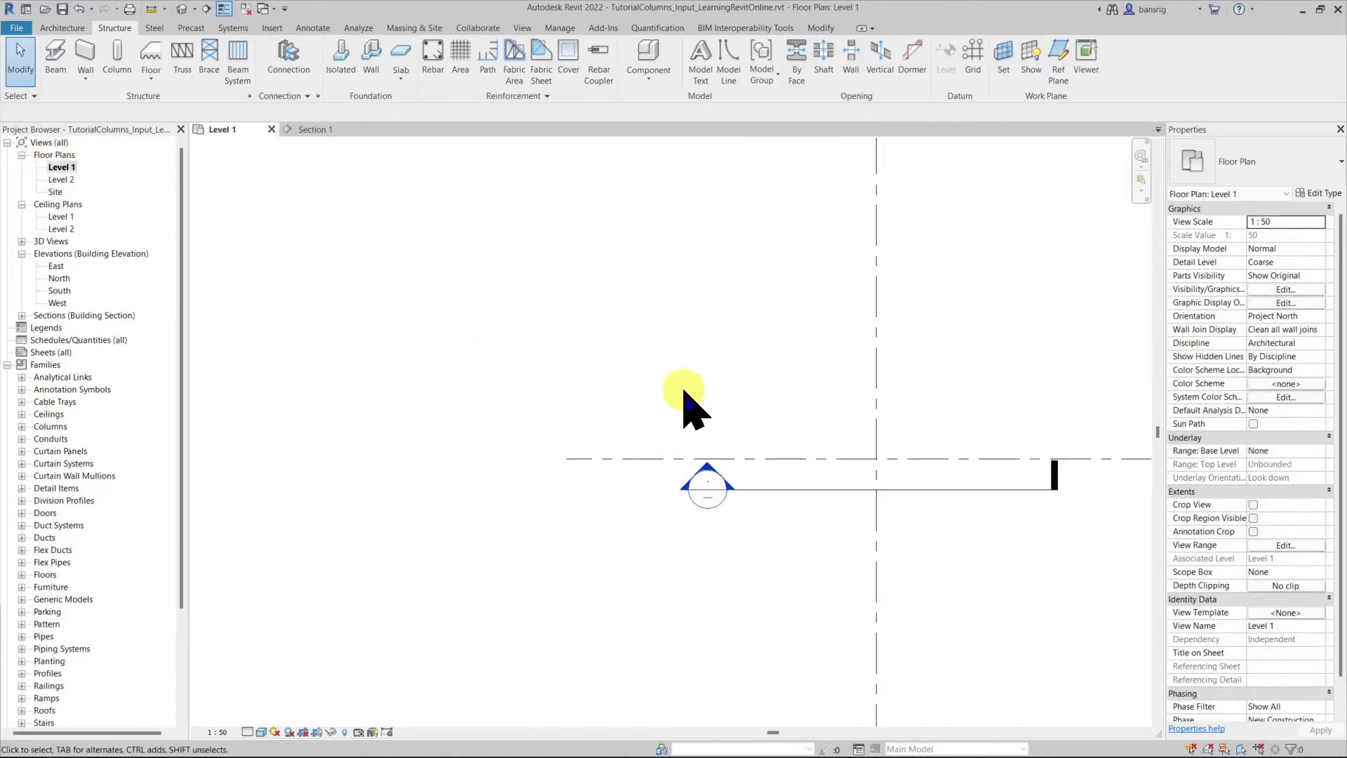
- Set the Level 1 view range depth to Level Below with a -1000 offset
middle_click_drag(863, 420, 822, 385)
left_click(1291, 545)
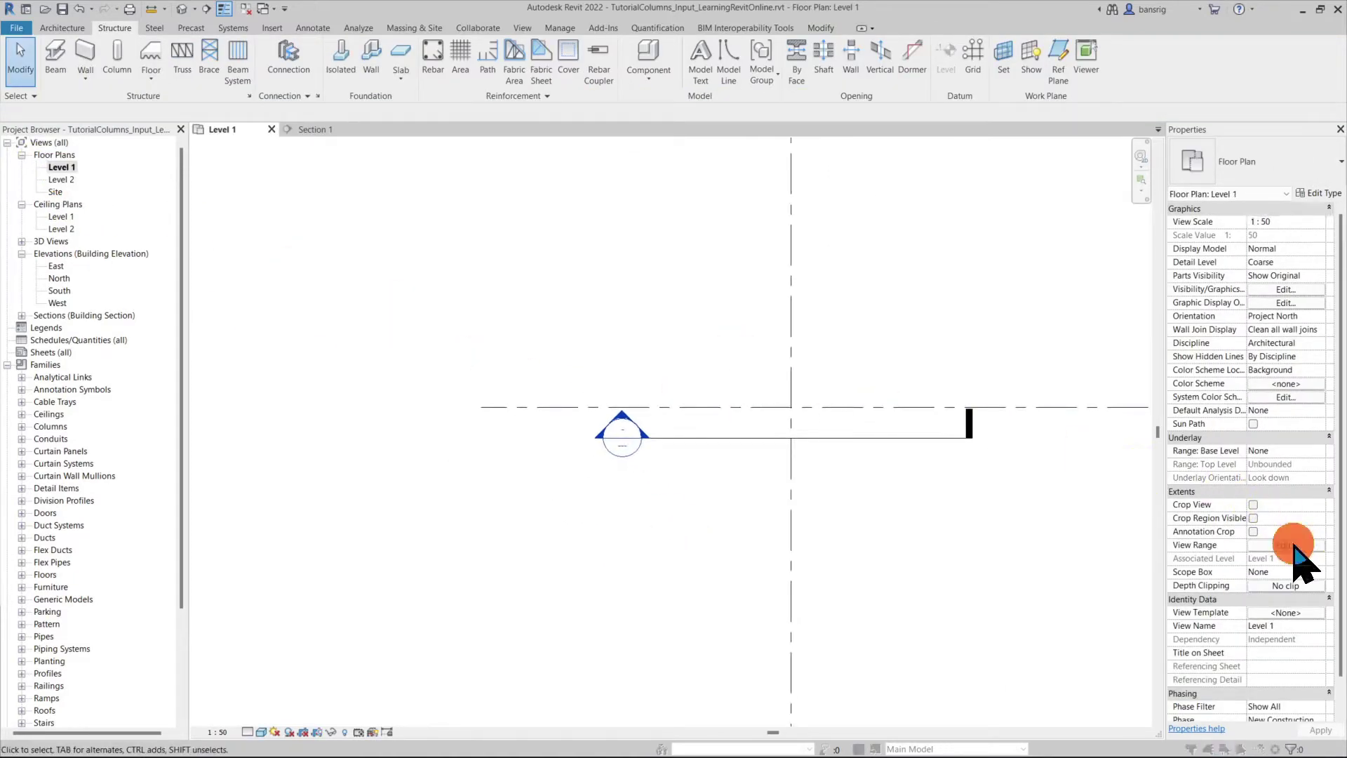
double_click(659, 324)
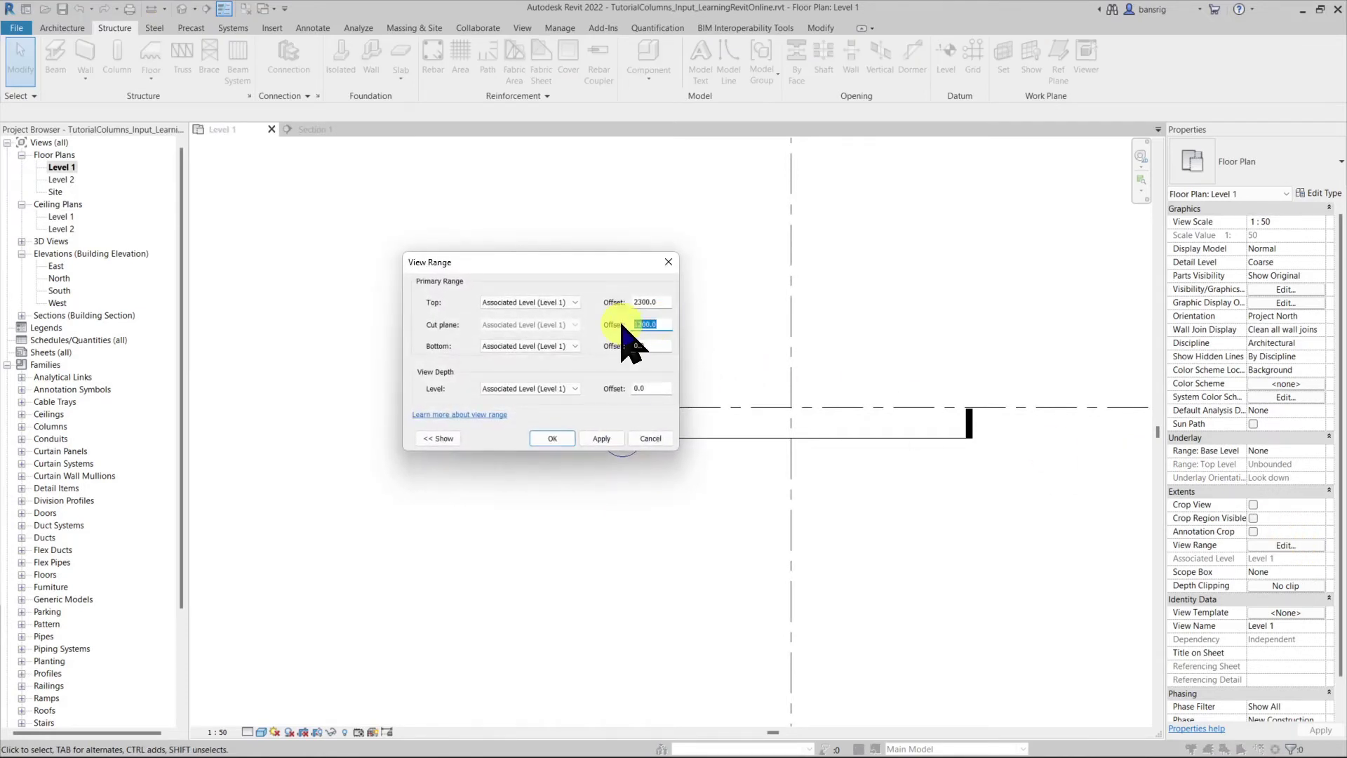
left_click(561, 388)
left_click(550, 401)
double_click(670, 388)
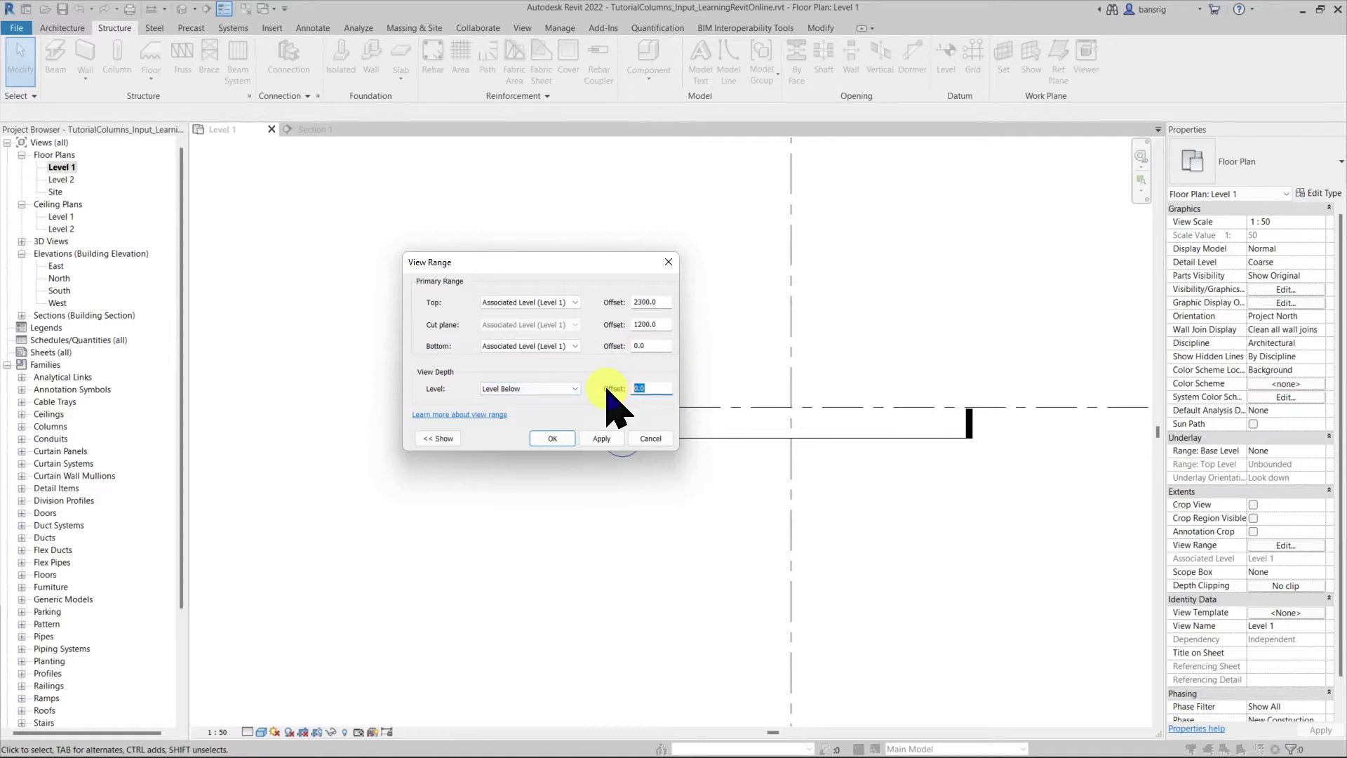
type("-1000")
left_click(552, 438)
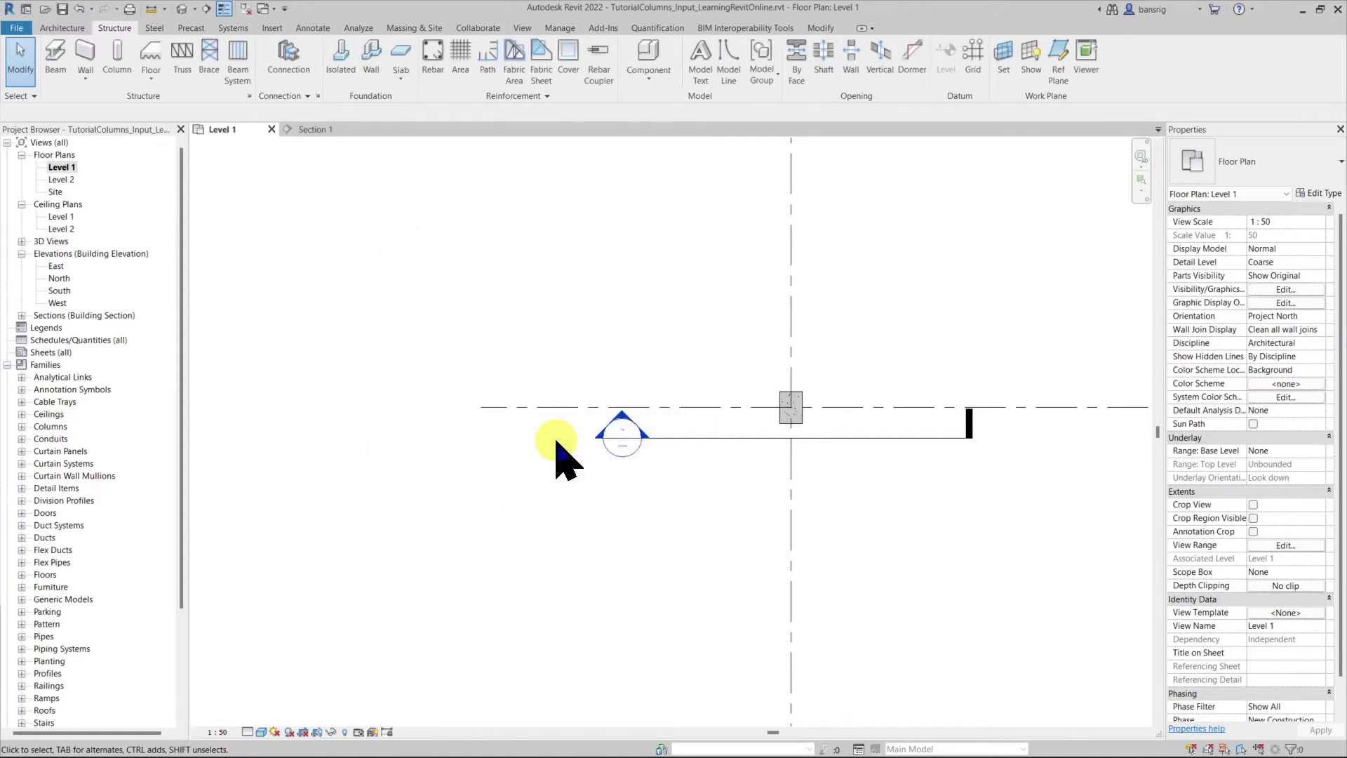
scroll(841, 413, "up", 3)
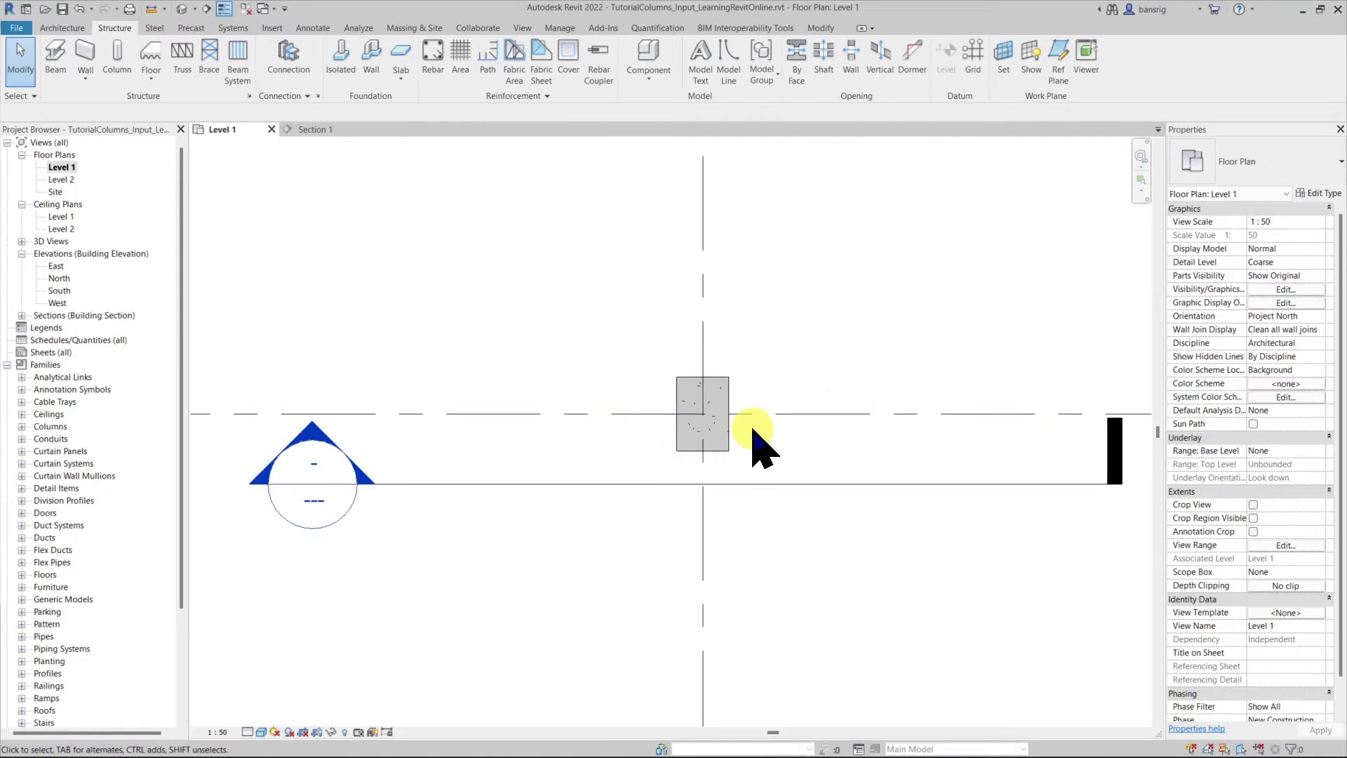
scroll(753, 429, "down", 2)
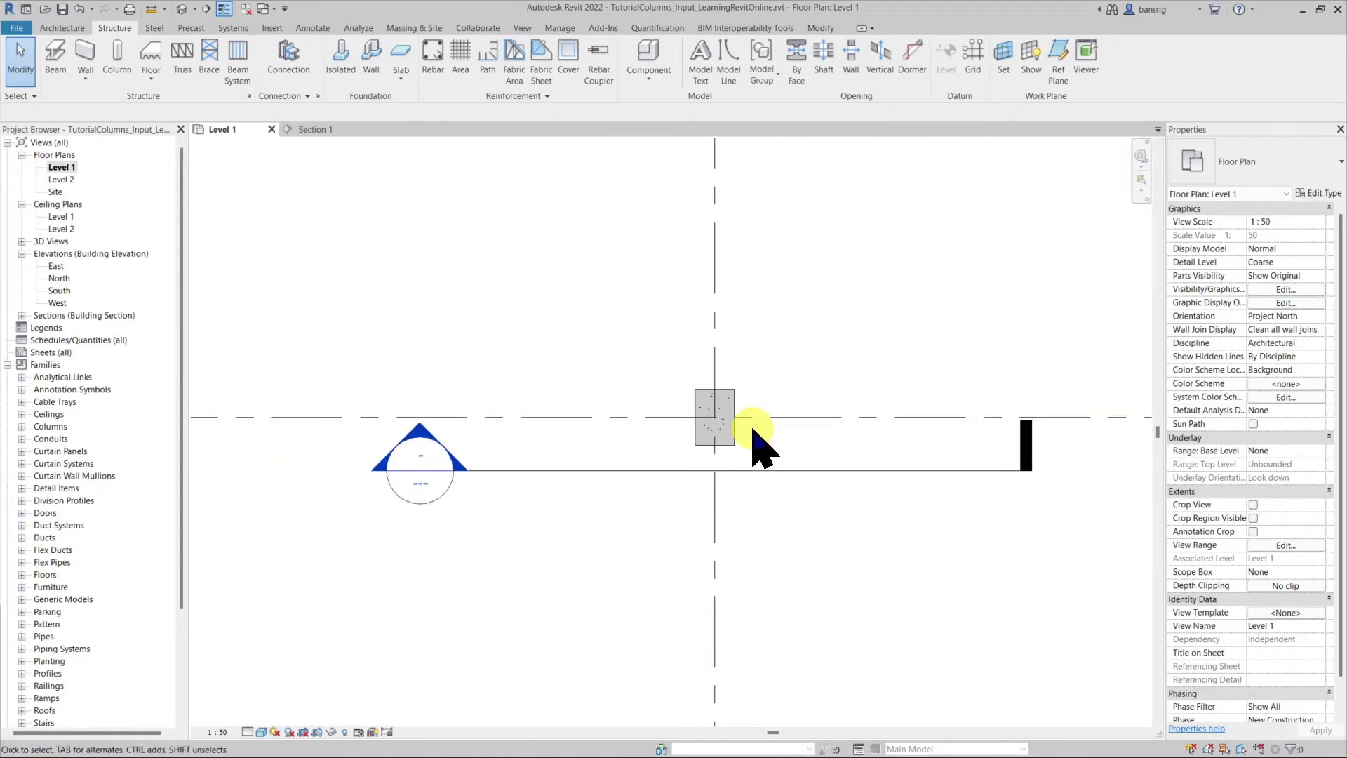
- Place a 350x500 column at grid 1/A, set by Height to rise to Level 2
left_click(121, 63)
left_click(301, 111)
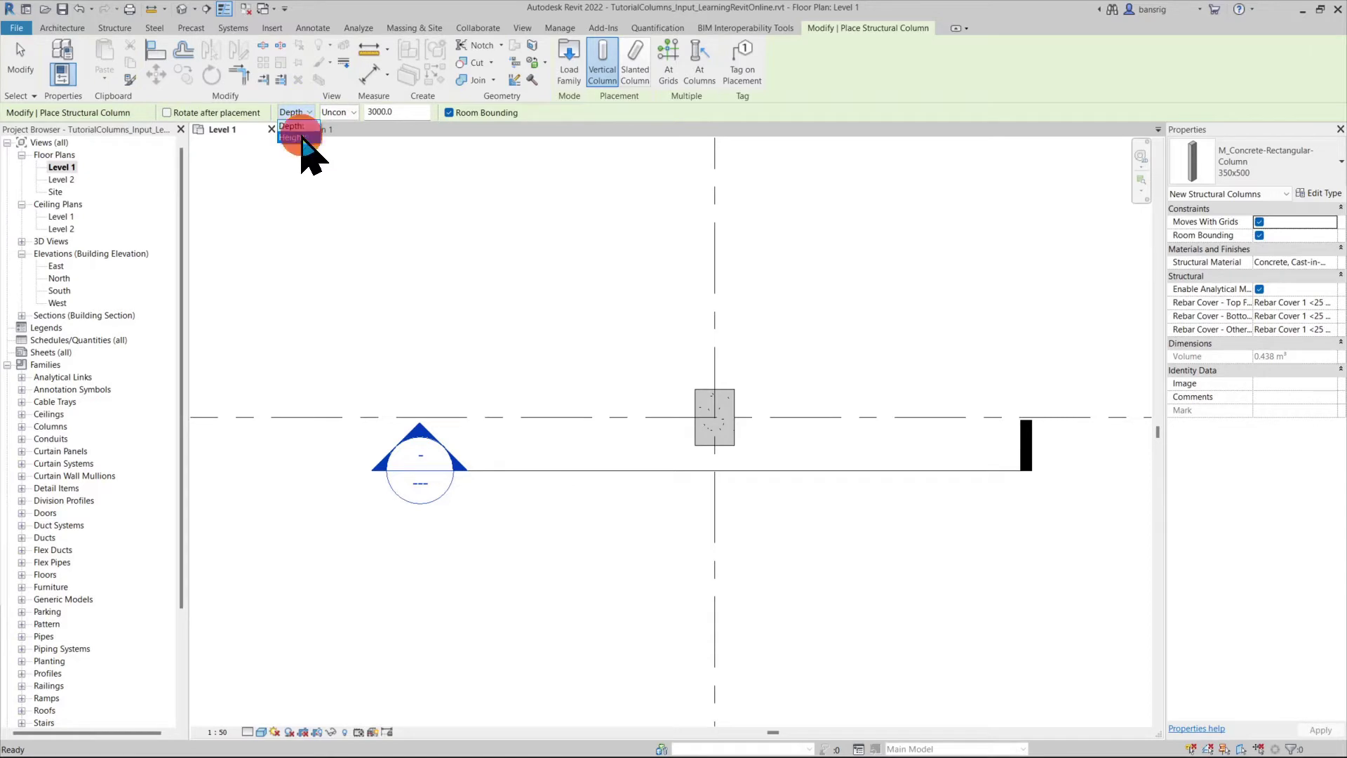
left_click(302, 137)
left_click(336, 112)
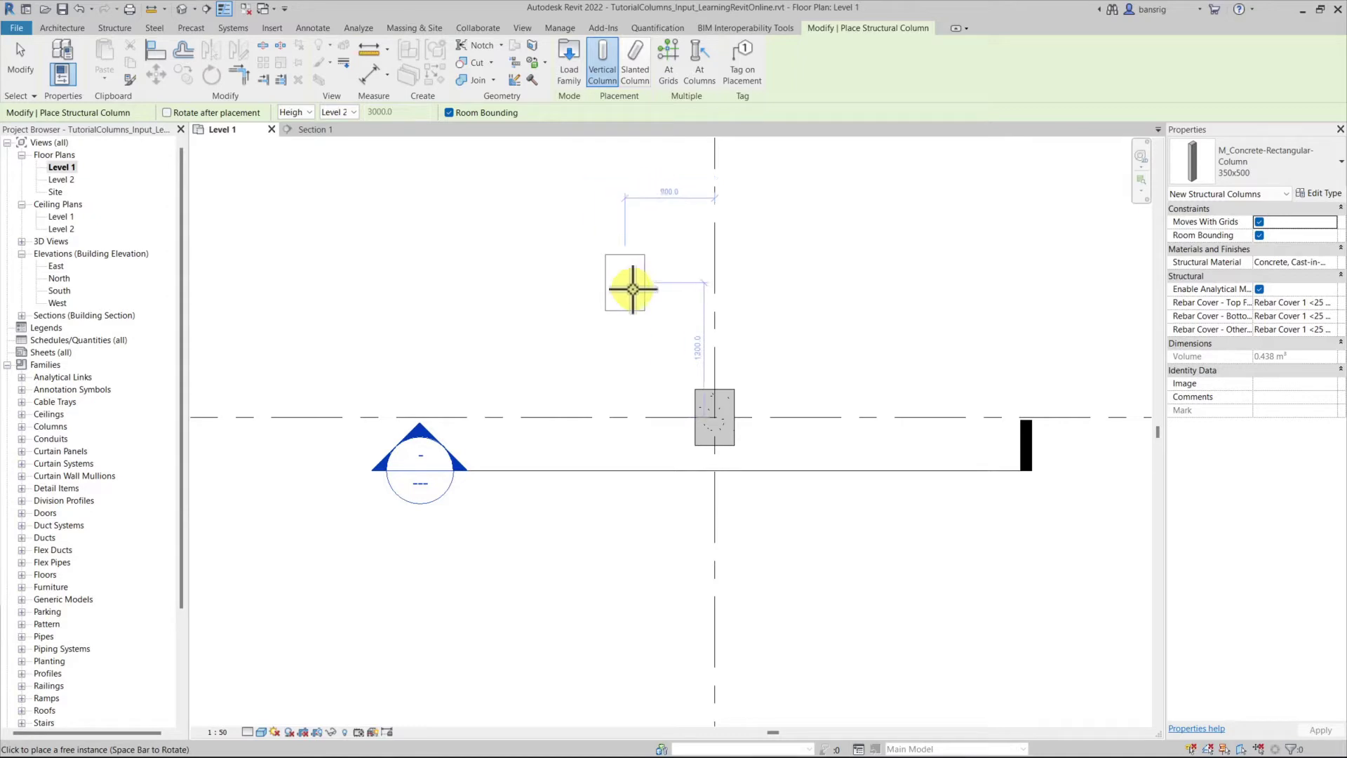
left_click(714, 417)
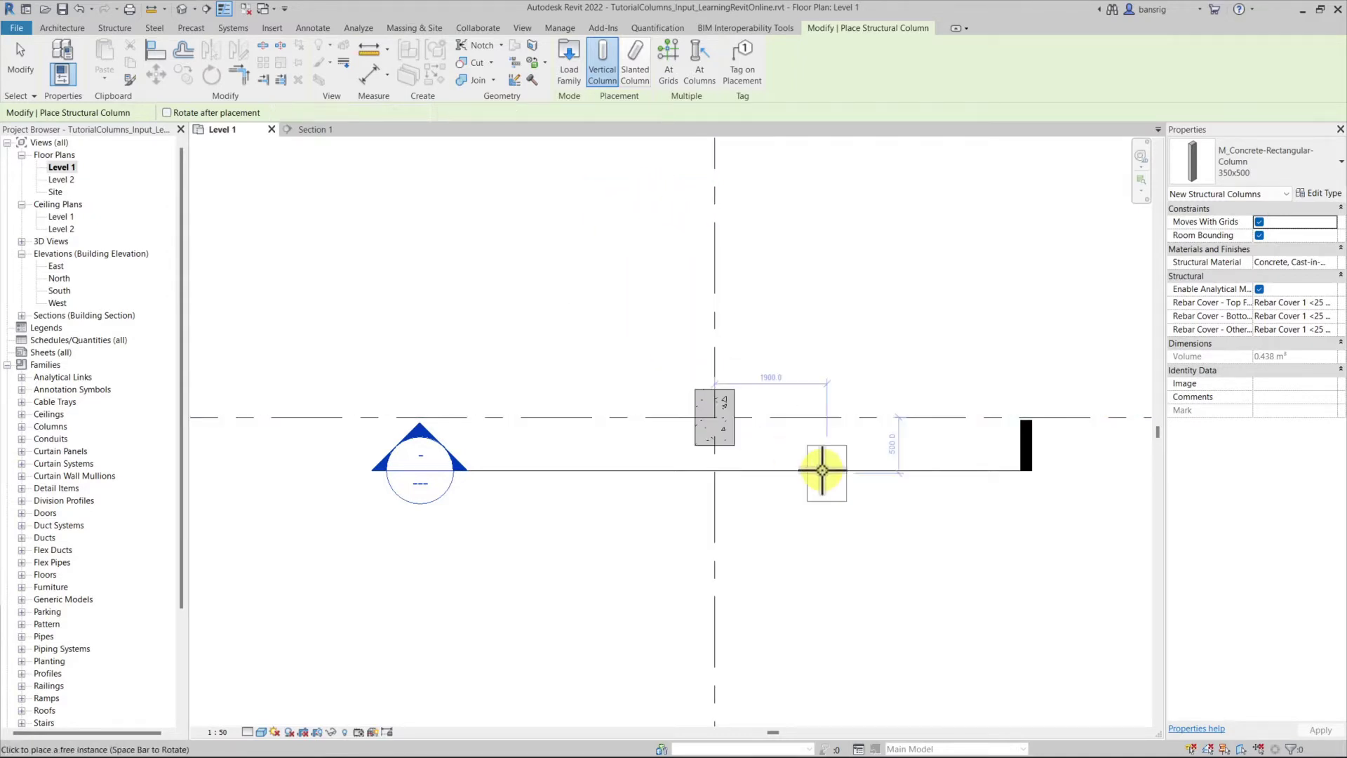
key("Escape")
double_click(421, 459)
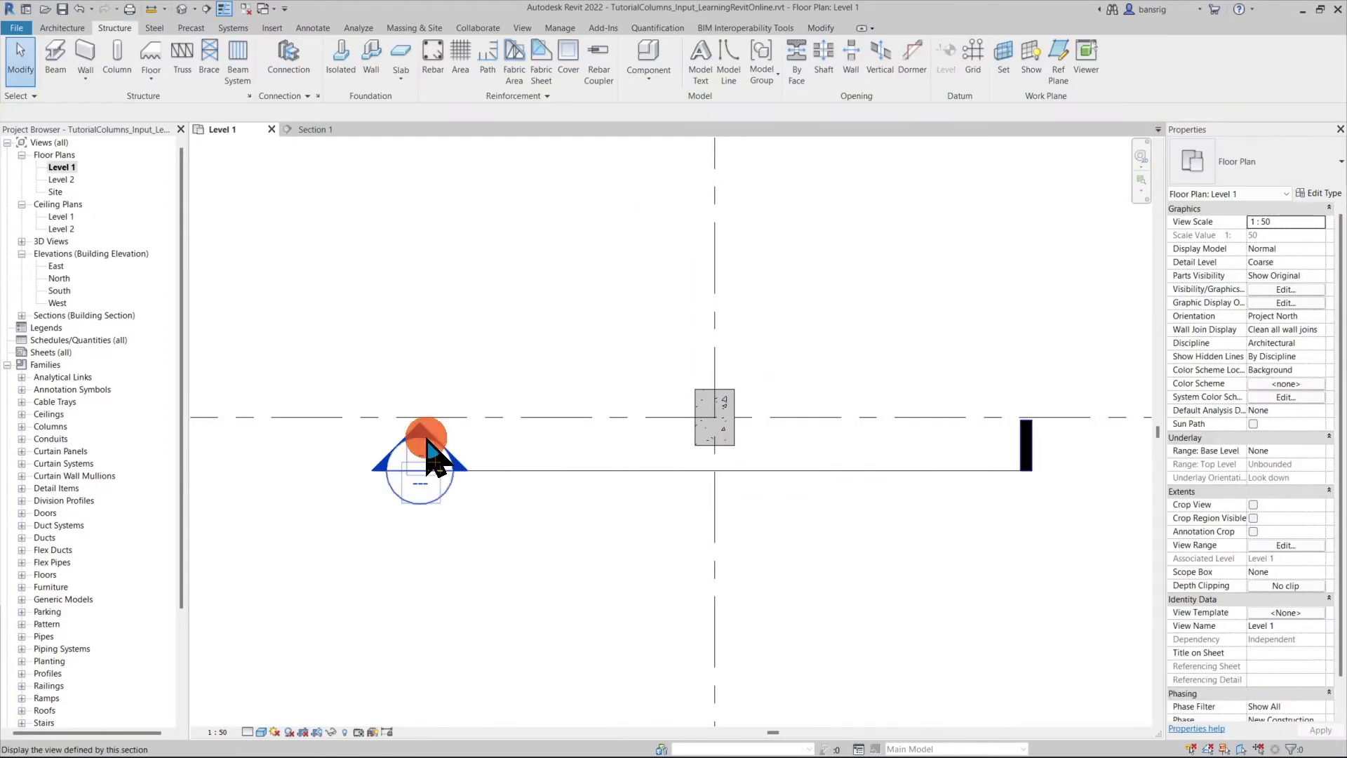
left_click(629, 354)
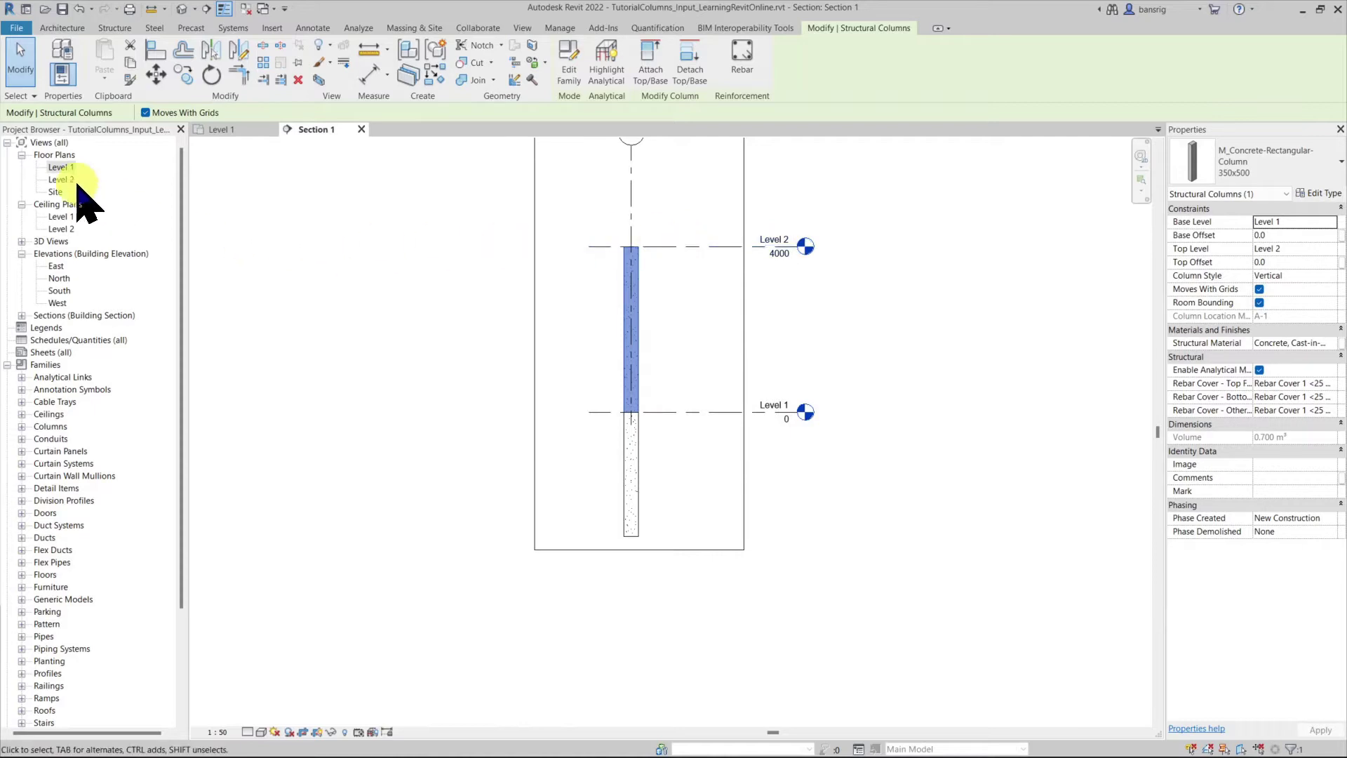
double_click(61, 168)
scroll(517, 400, "down", 3)
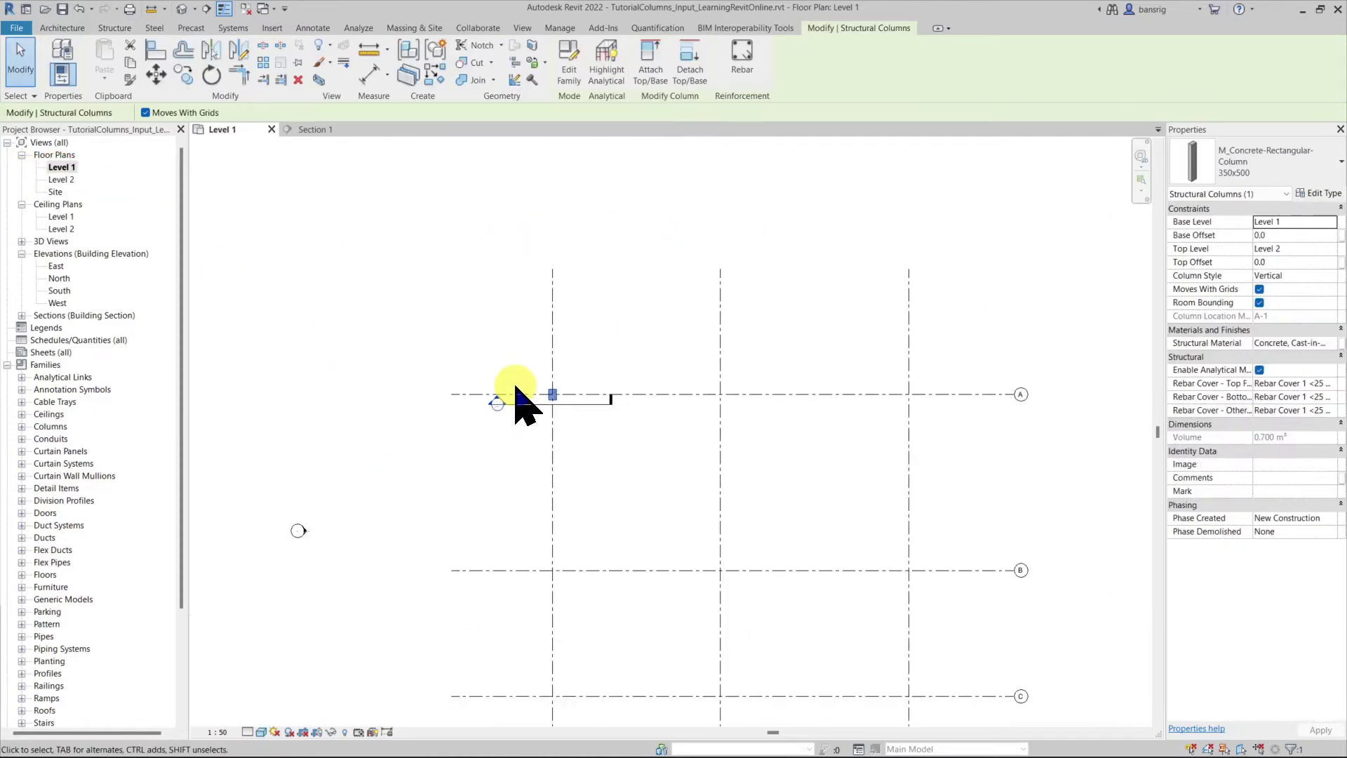
left_click_drag(499, 351, 250, 214)
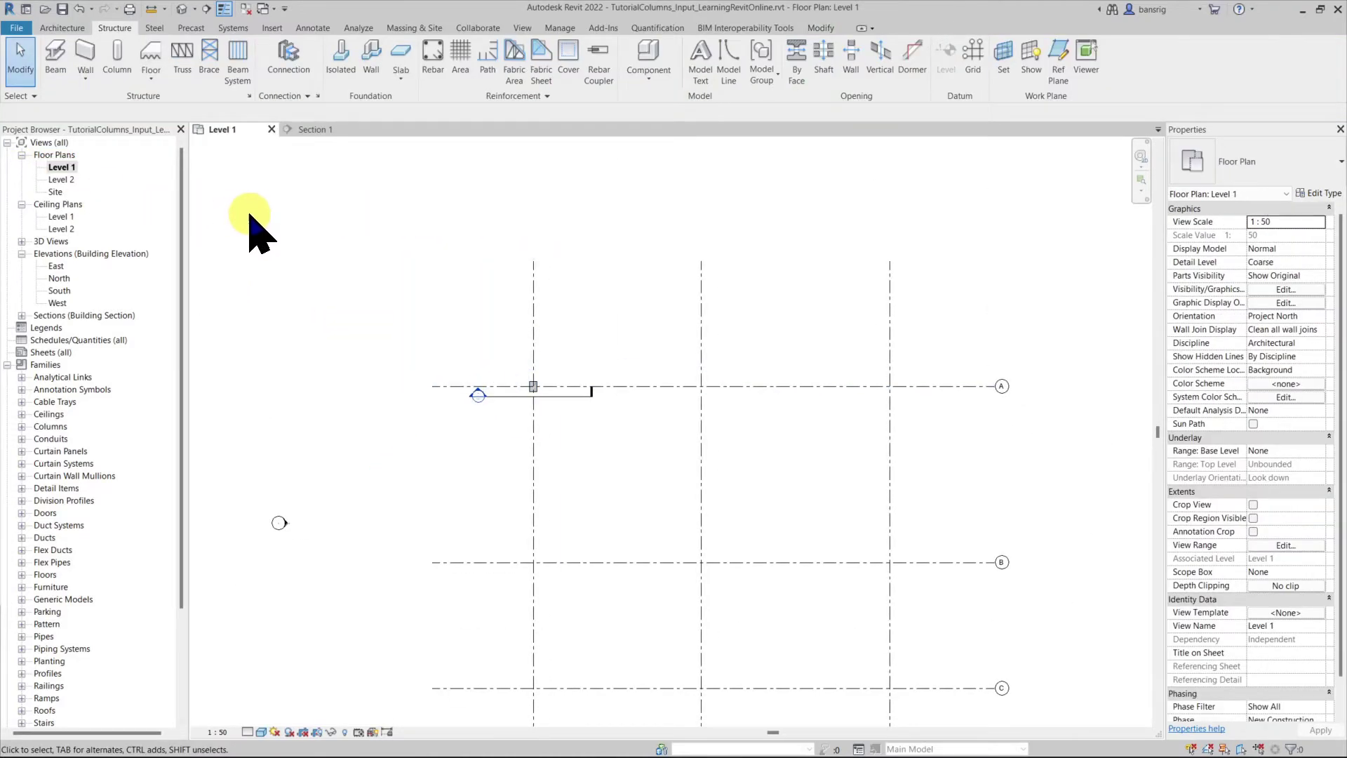
- Restart structural column placement, keeping the 350x500 type and Height set to Level 2
left_click(117, 58)
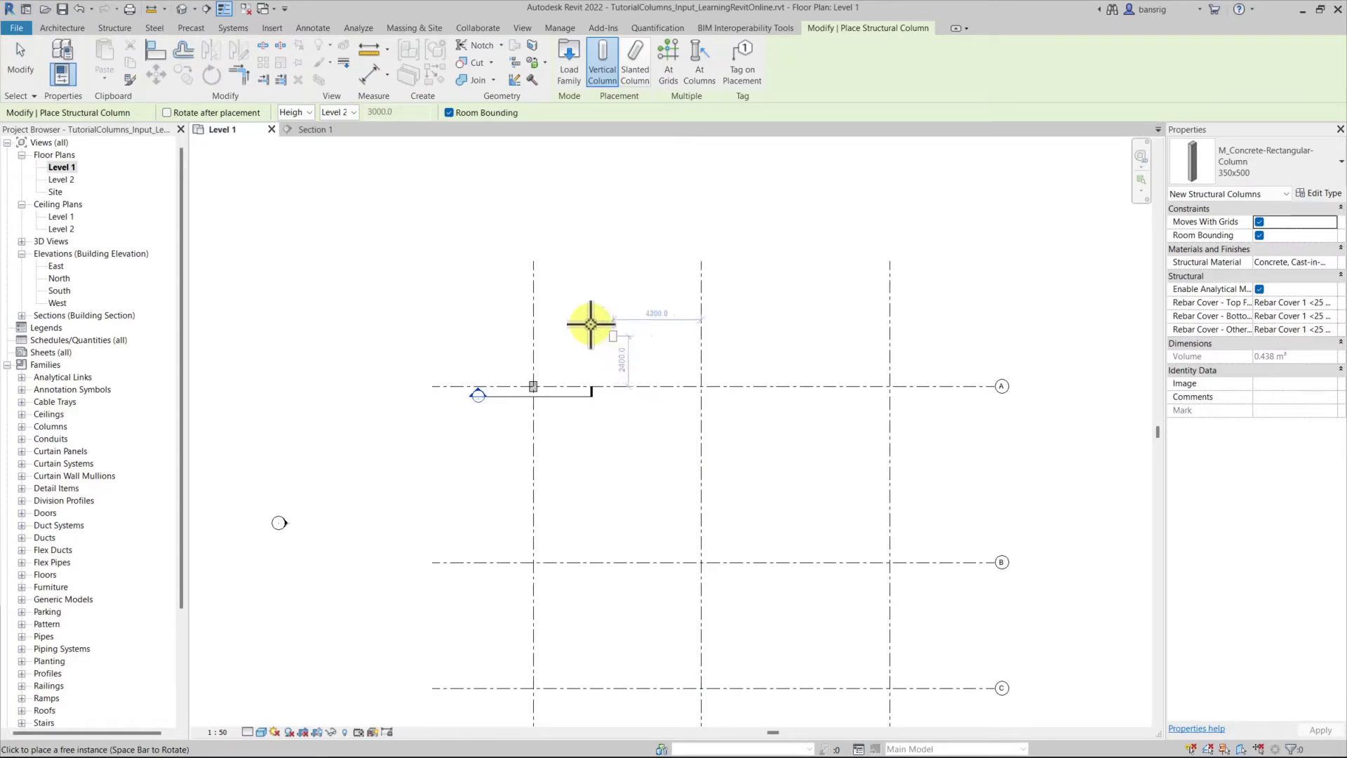
scroll(610, 337, "down", 2)
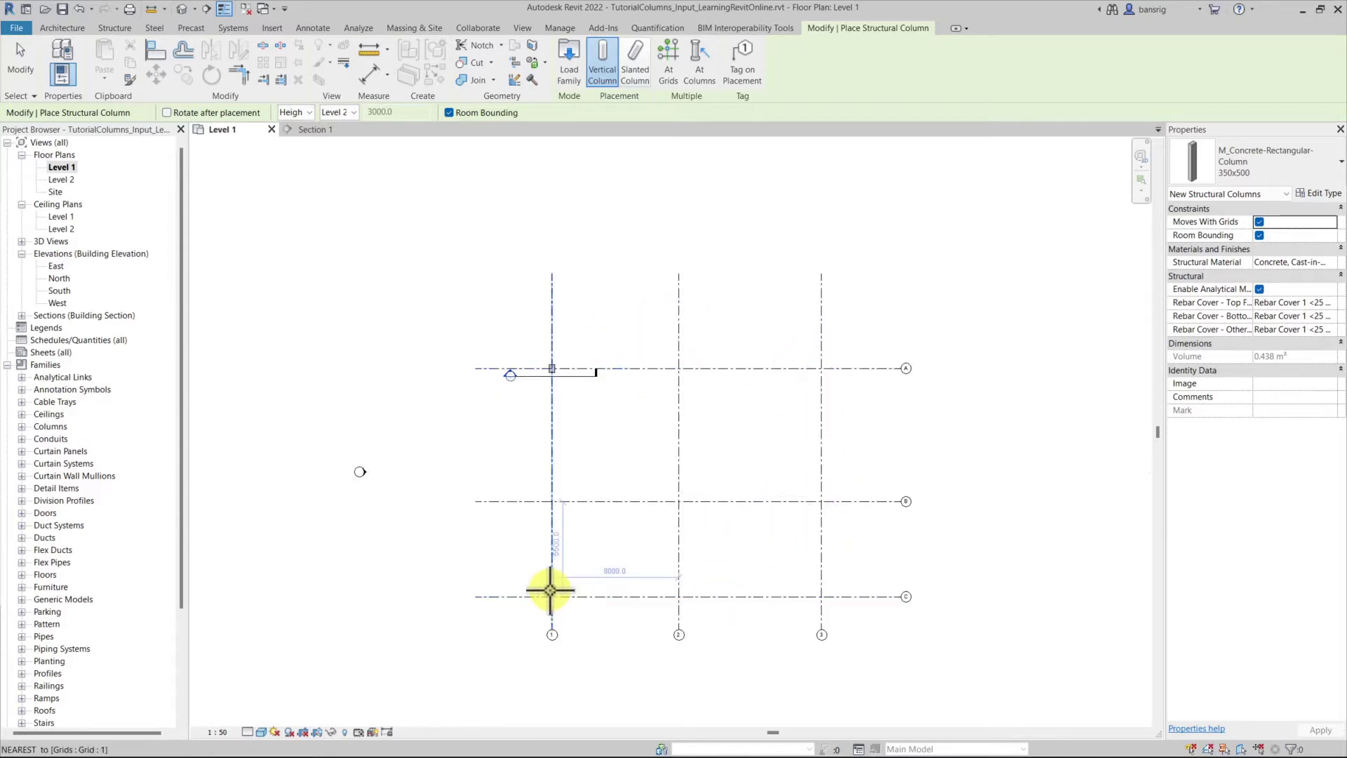
key("Escape")
key("Escape")
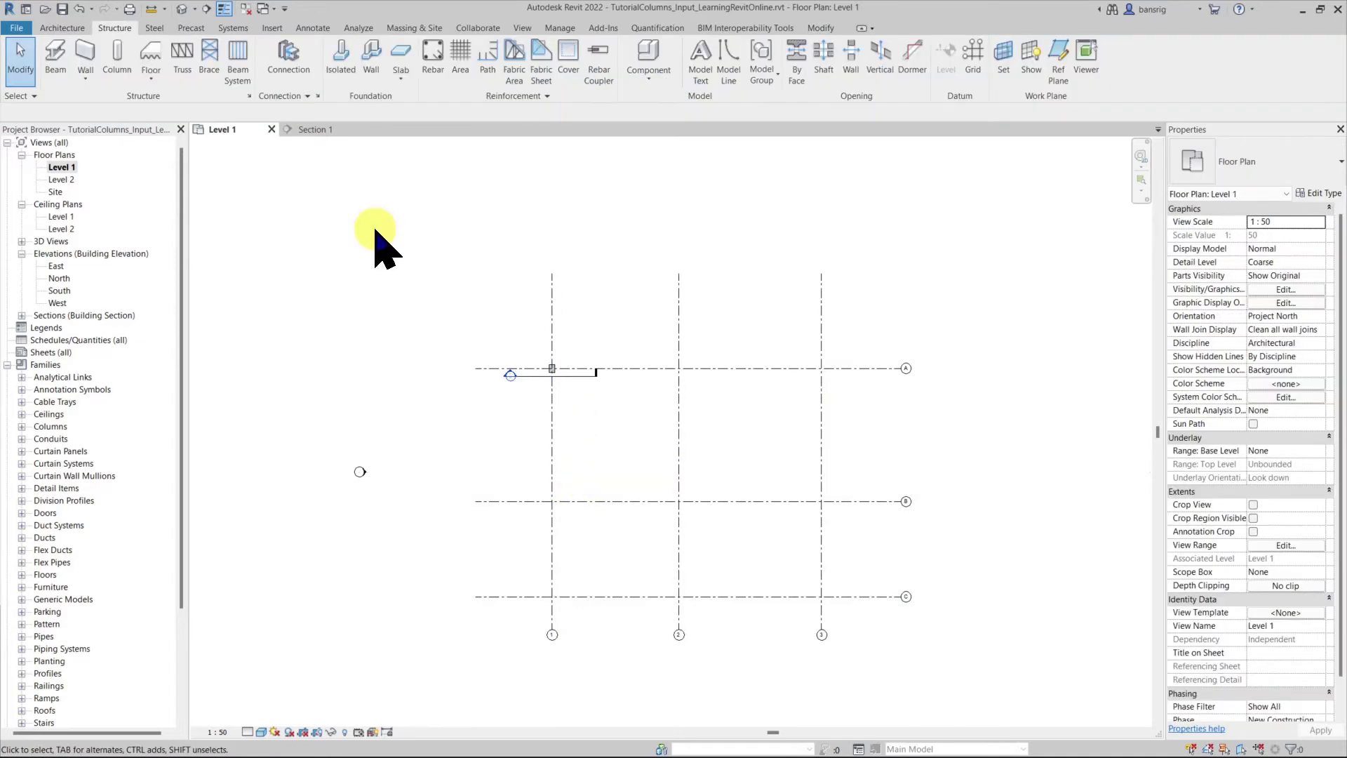
left_click(116, 53)
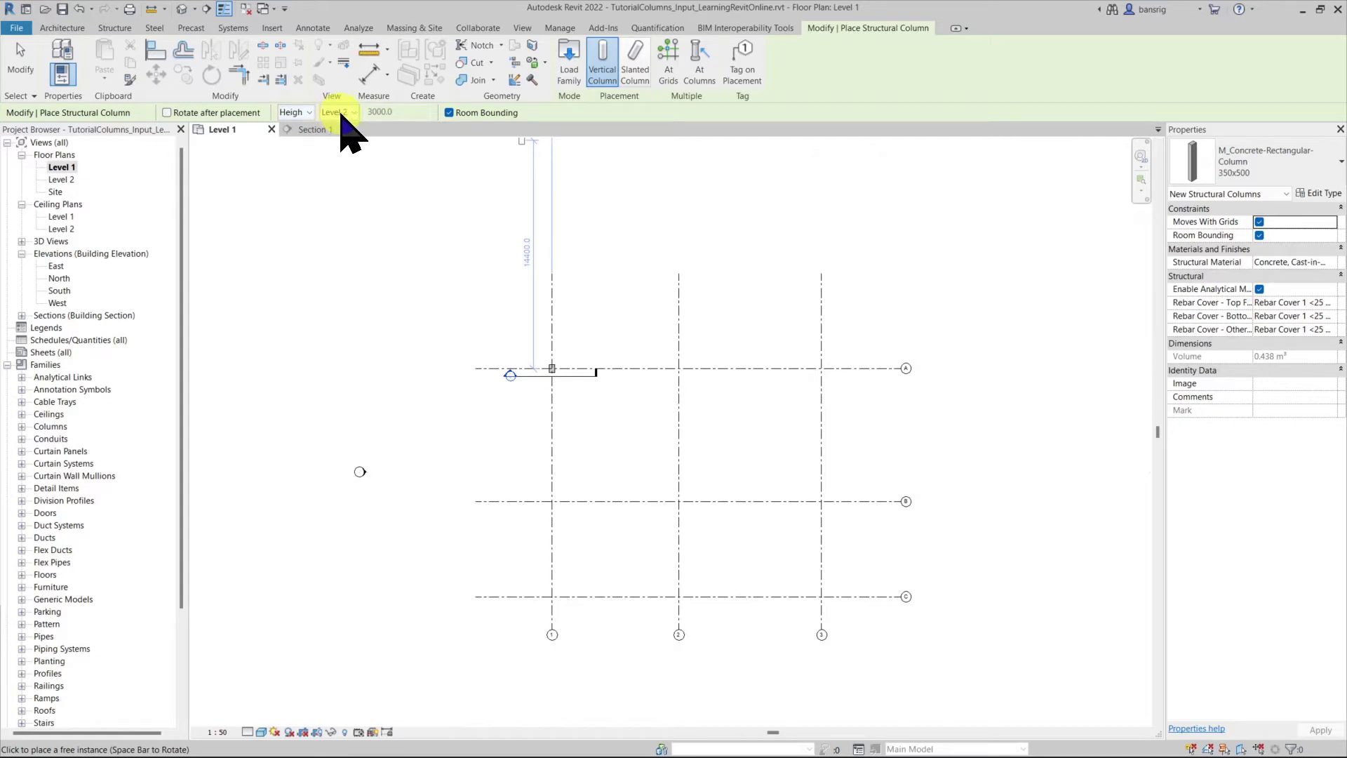
- Place 350x500 columns at every intersection of grids 1–3 and A–C using At Grids
left_click(668, 61)
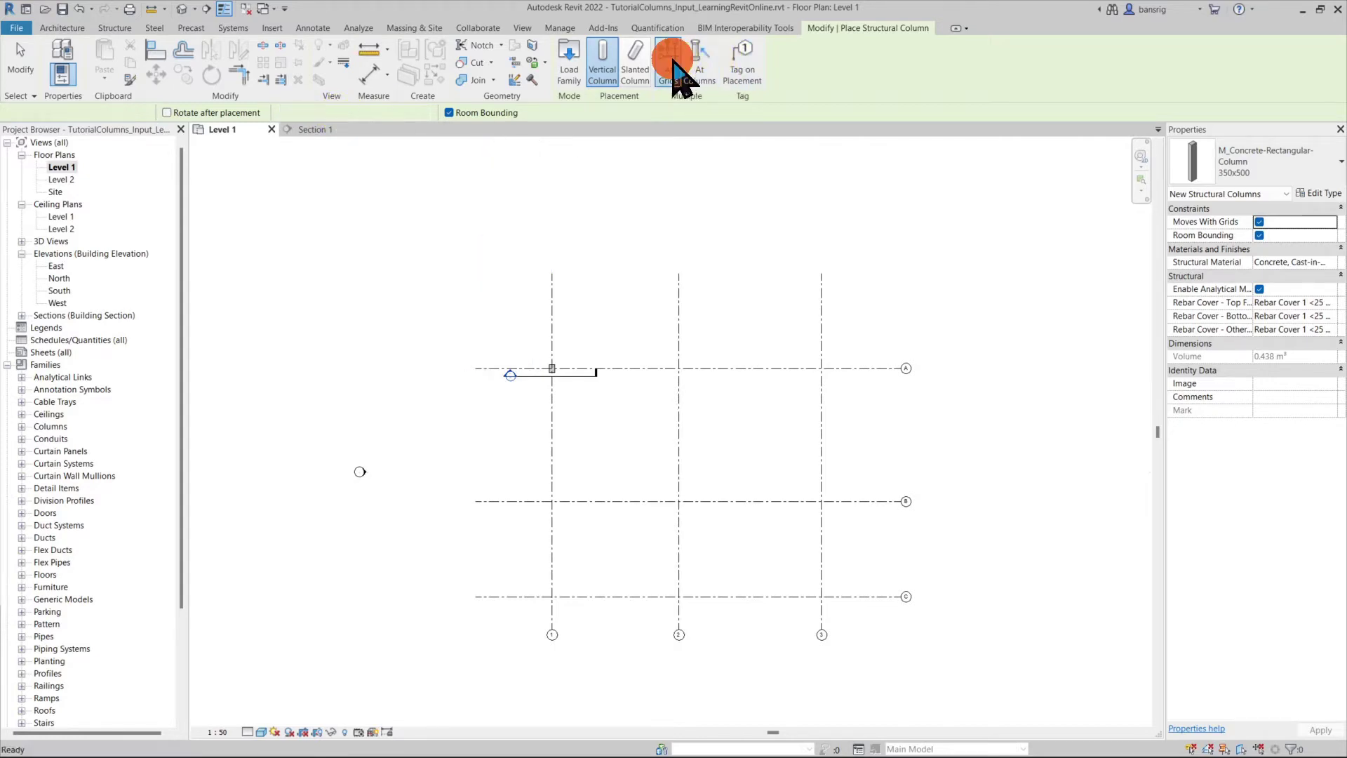
left_click_drag(860, 625, 519, 342)
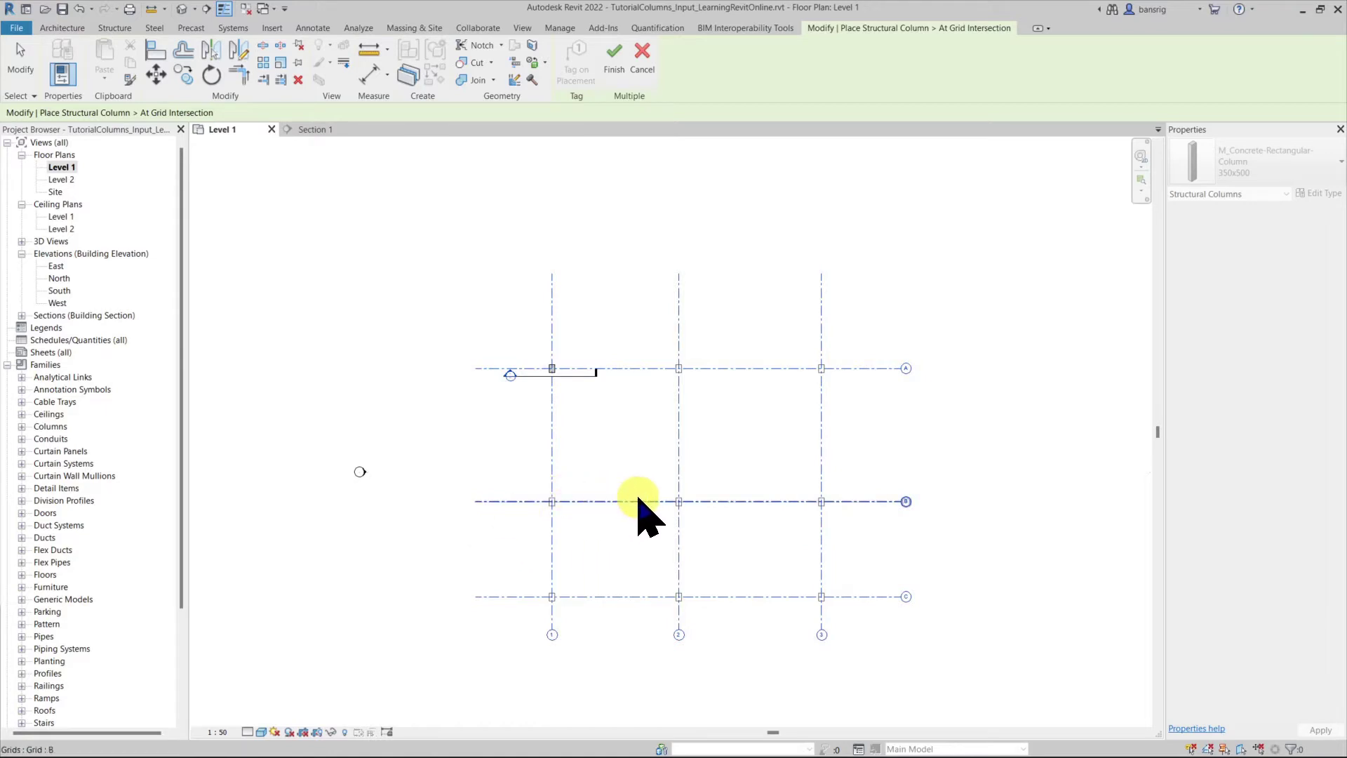
scroll(782, 635, "up", 2)
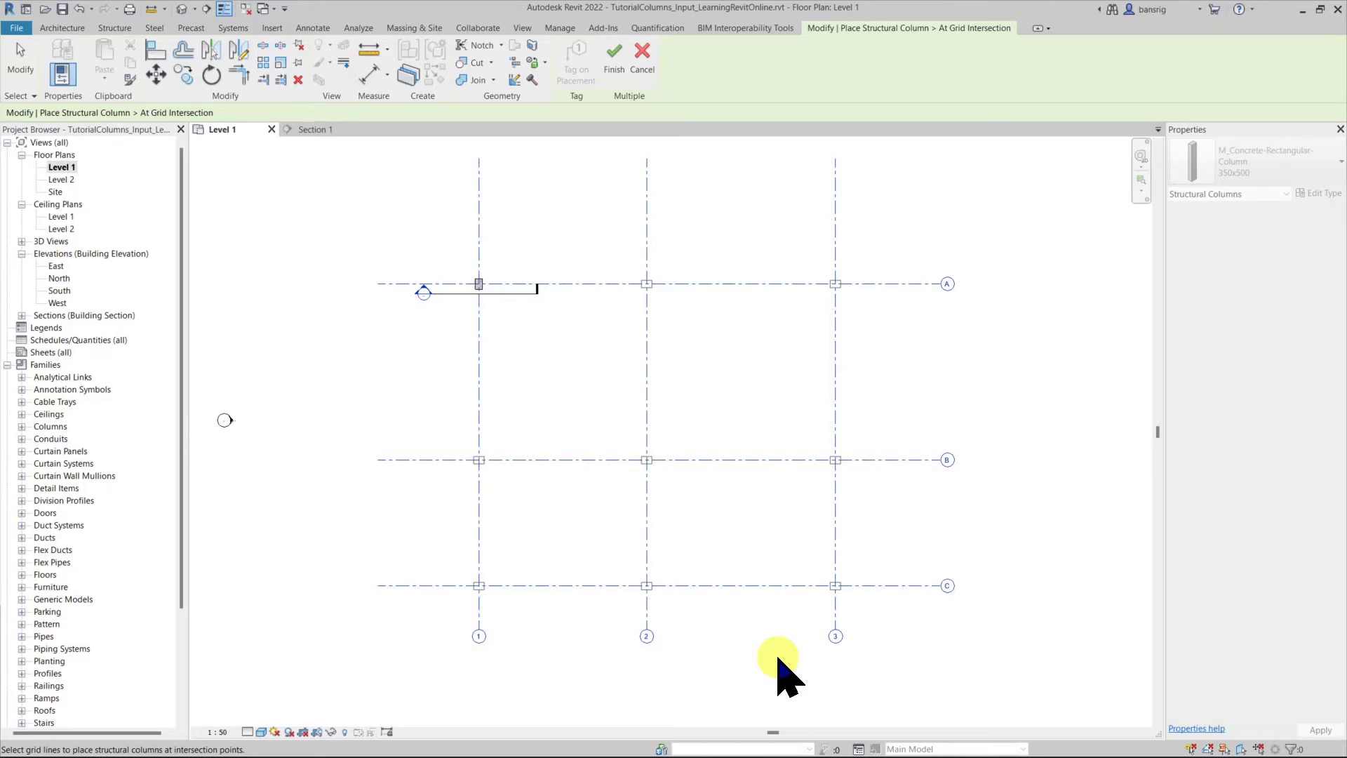
scroll(640, 444, "up", 1)
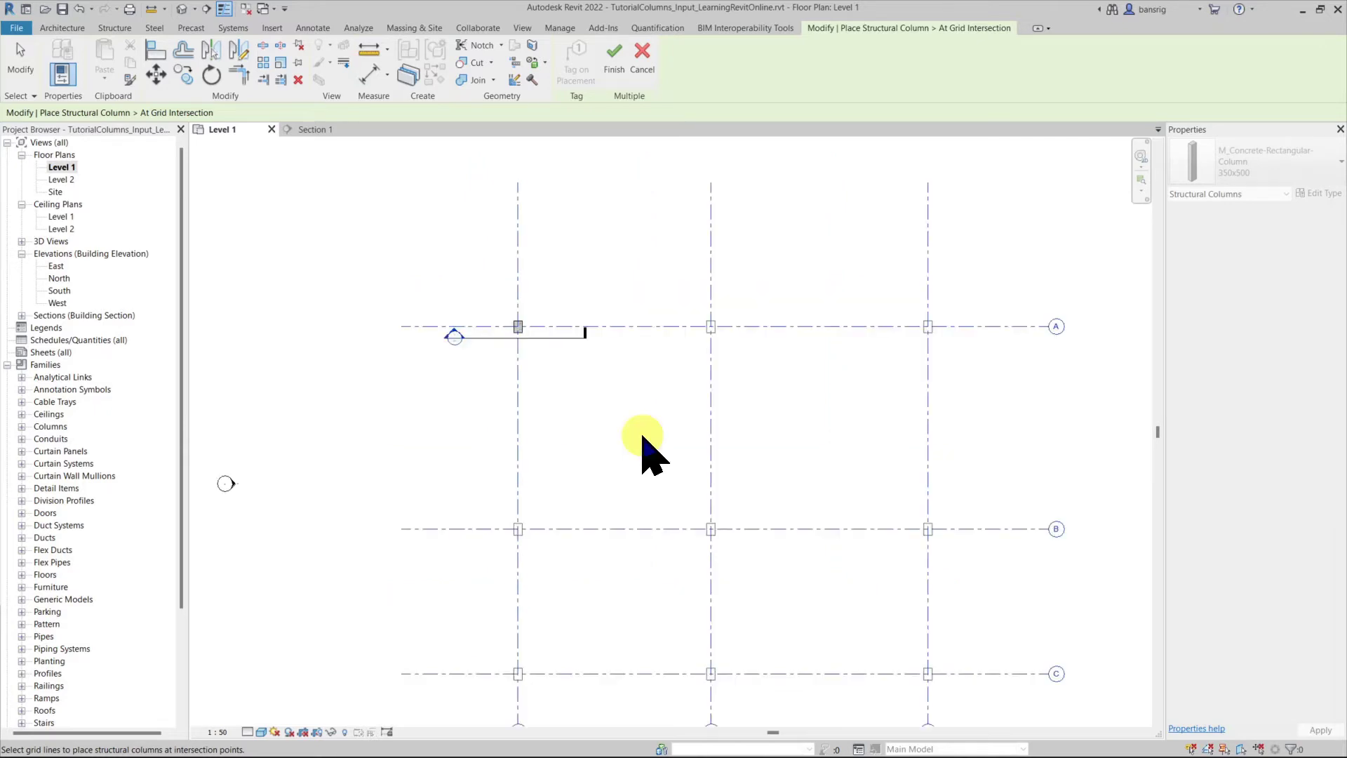
left_click(613, 70)
key("Escape")
key("Escape")
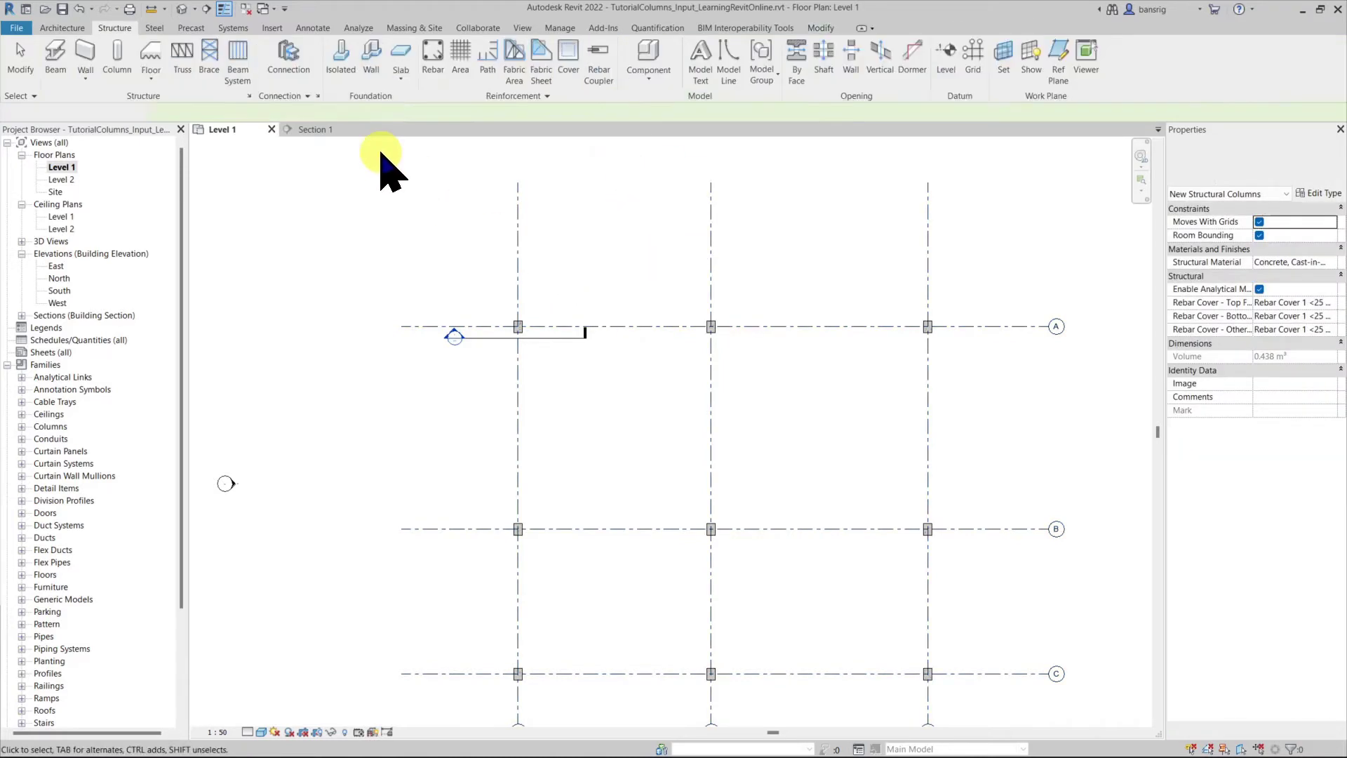
- Inspect the nine columns in the default 3D view, then window-select the grid B columns on Level 1
left_click(182, 9)
middle_click_drag(451, 550, 826, 494, "shift")
middle_click_drag(495, 456, 1020, 472, "shift")
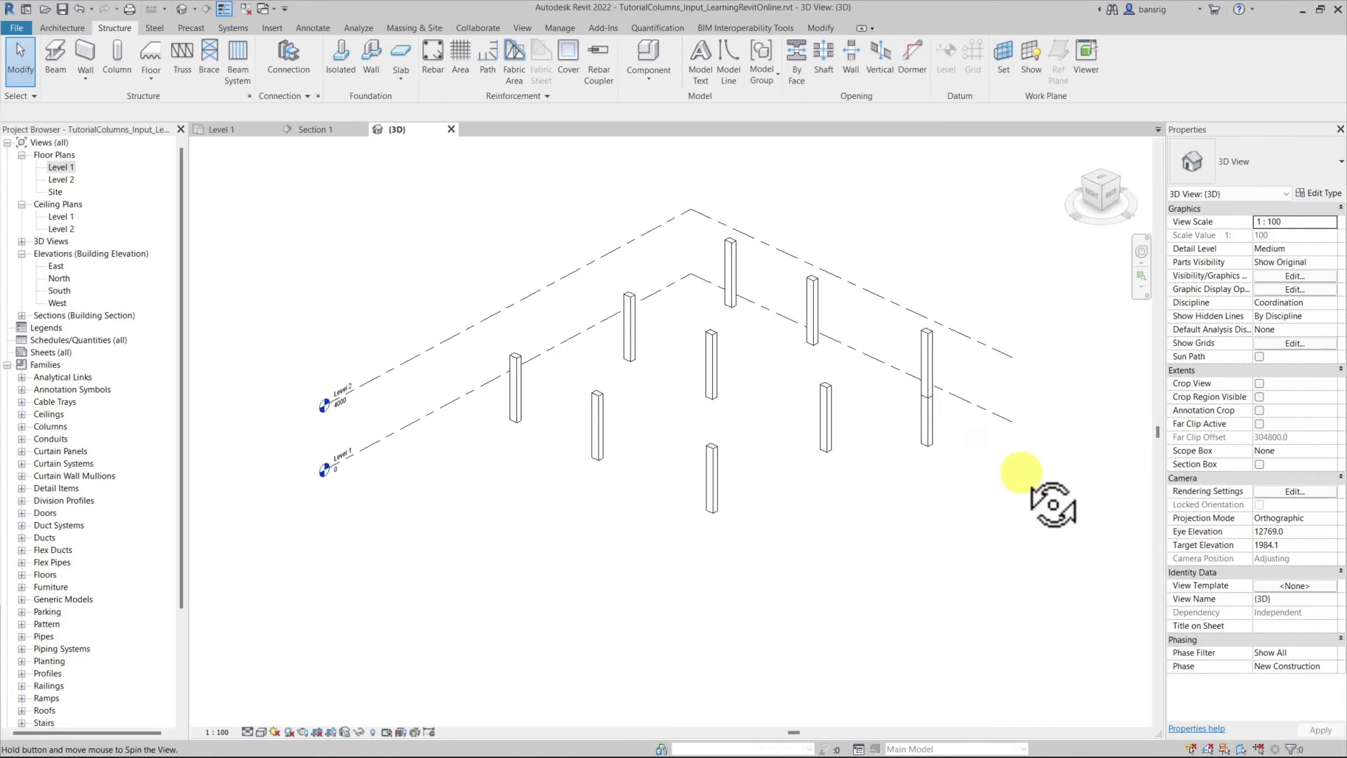
double_click(61, 167)
left_click_drag(633, 471, 1013, 589)
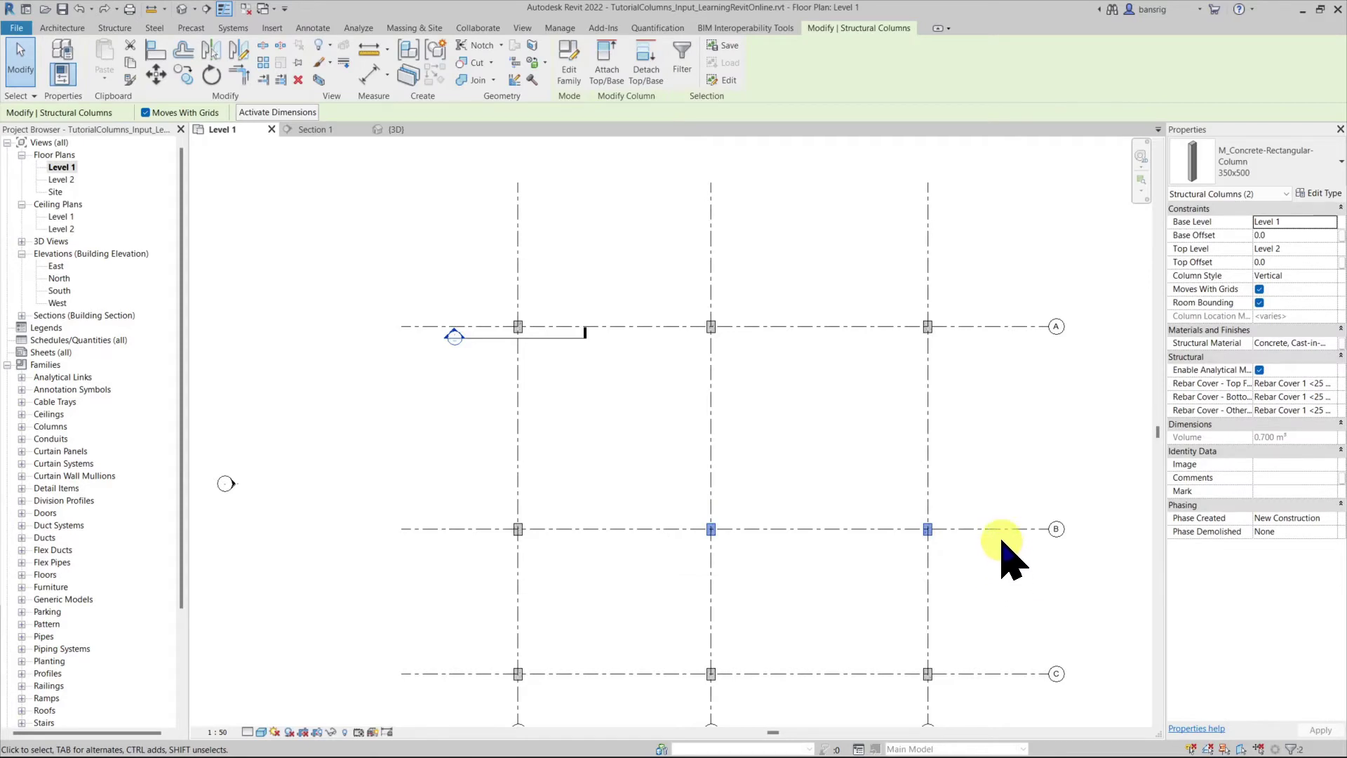
- Switch the B-2 and B-3 columns to the 450 x 600mm type, then restart structural column placement
left_click(1273, 165)
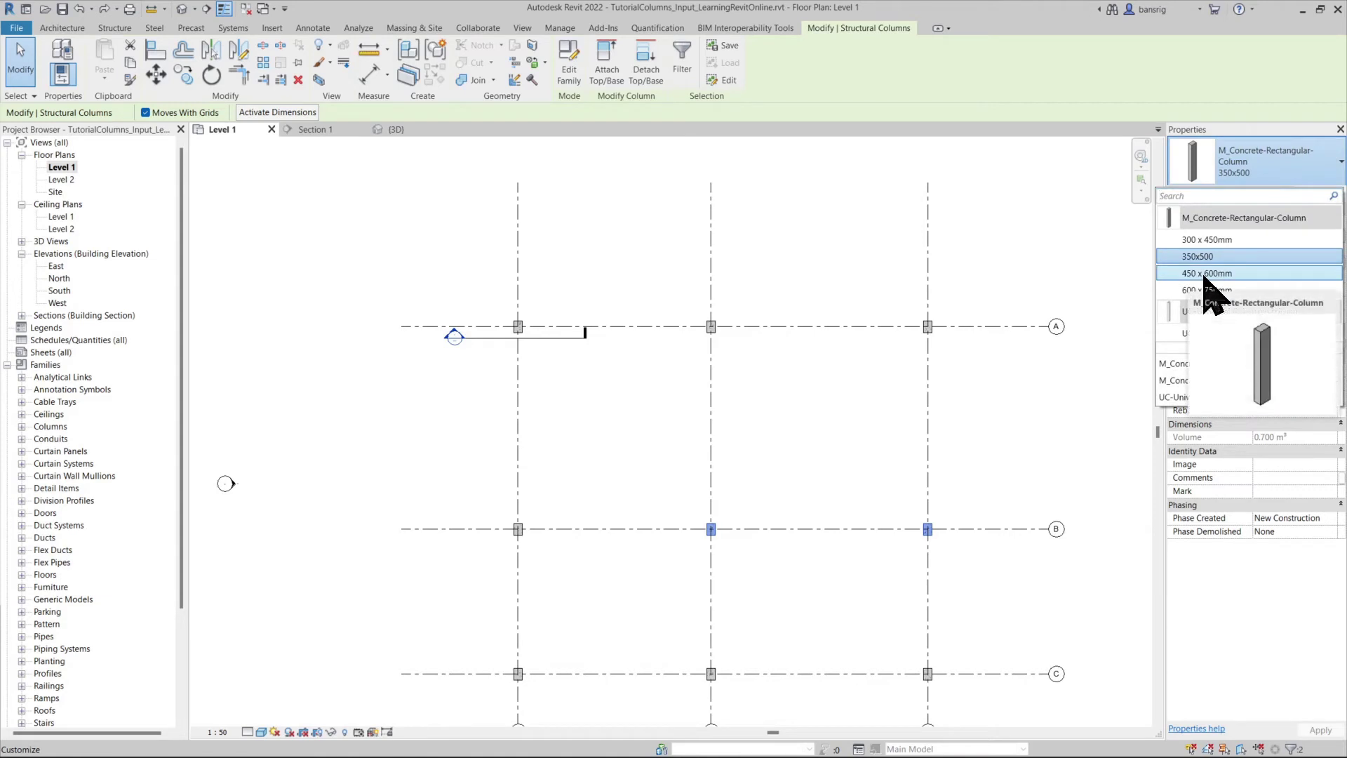
left_click(1205, 274)
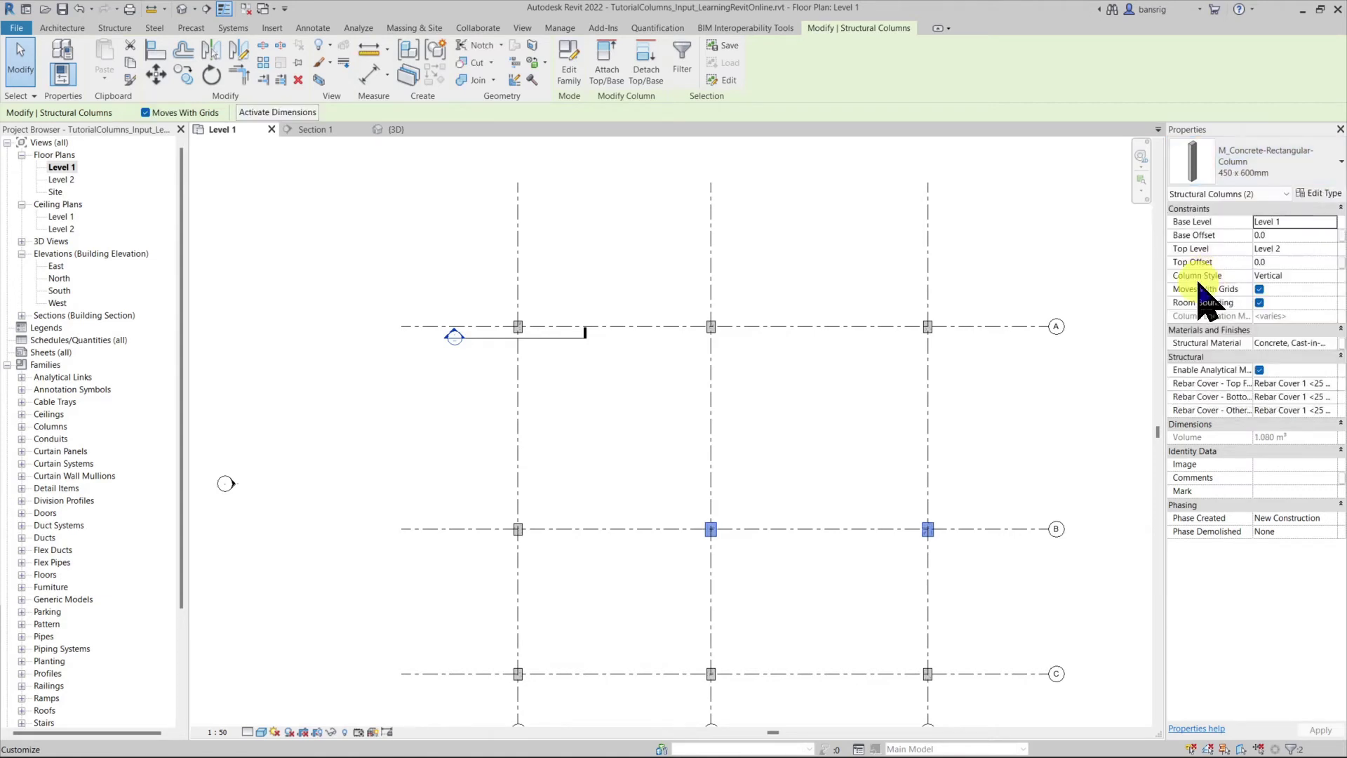
left_click(1007, 467)
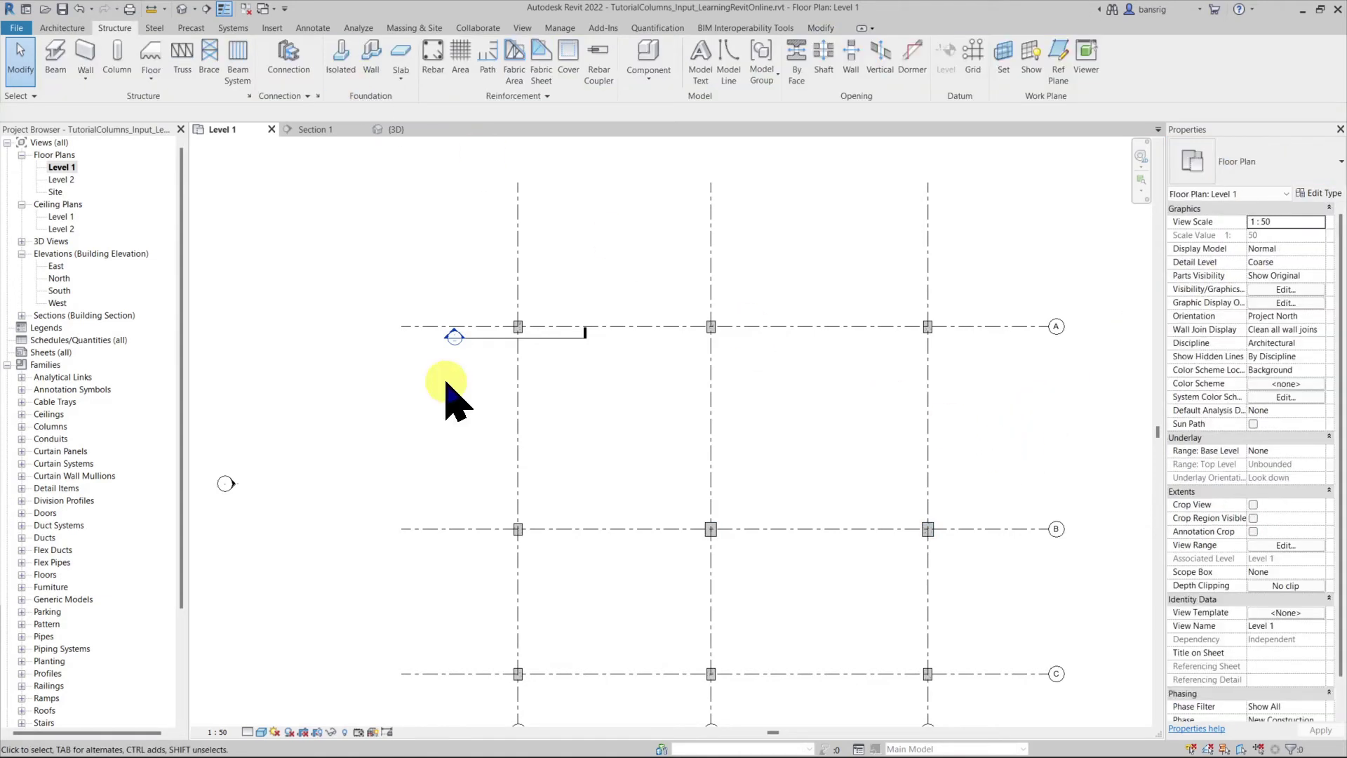
scroll(447, 385, "down", 2)
left_click(117, 56)
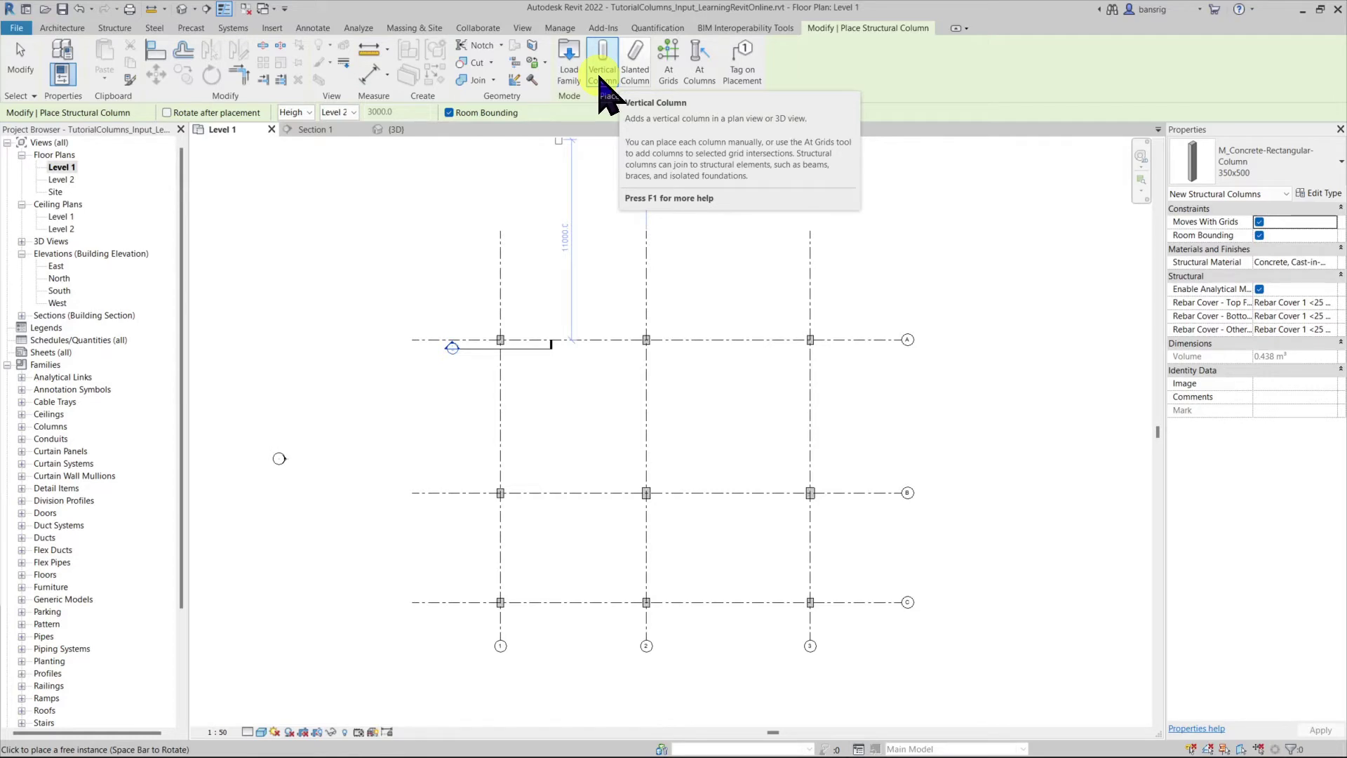
- Set up a slanted column with base offset 0 and its top end at Level 2
left_click(634, 70)
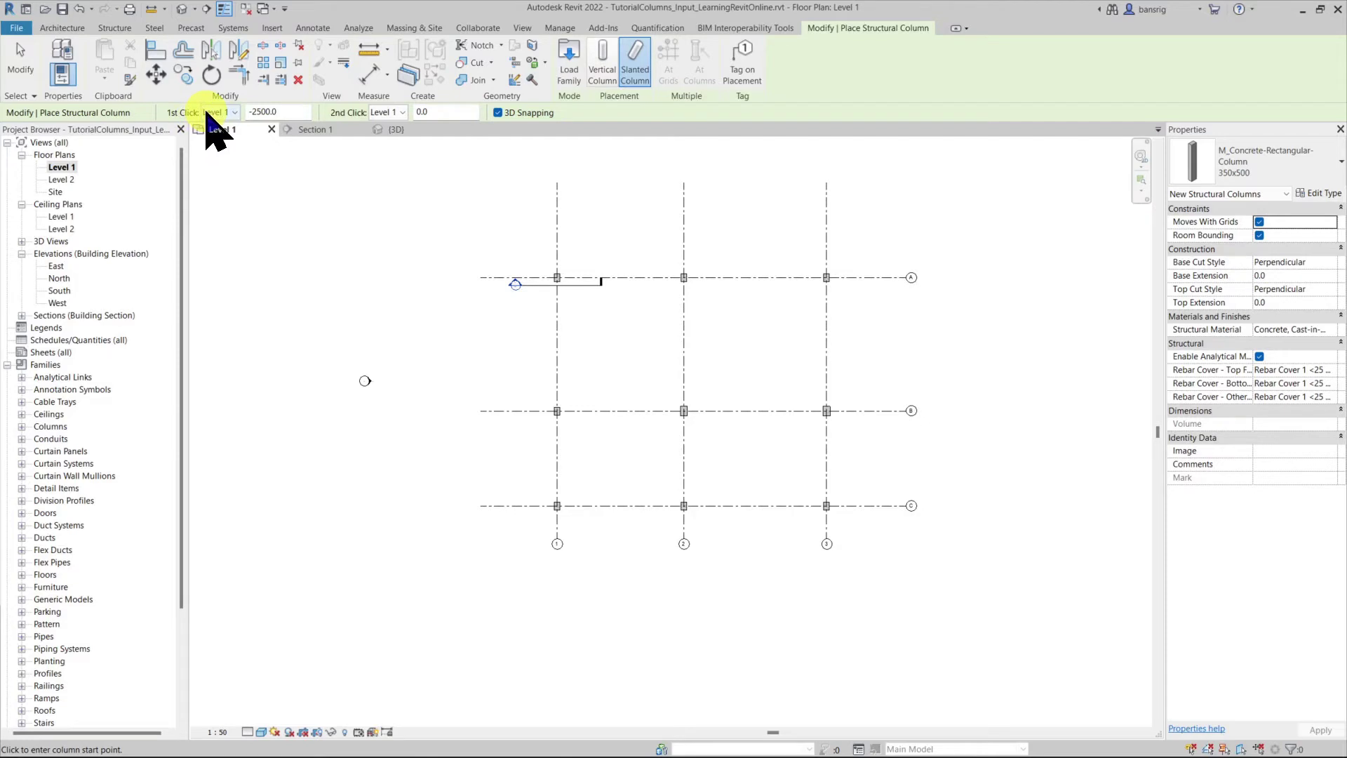
left_click(279, 111)
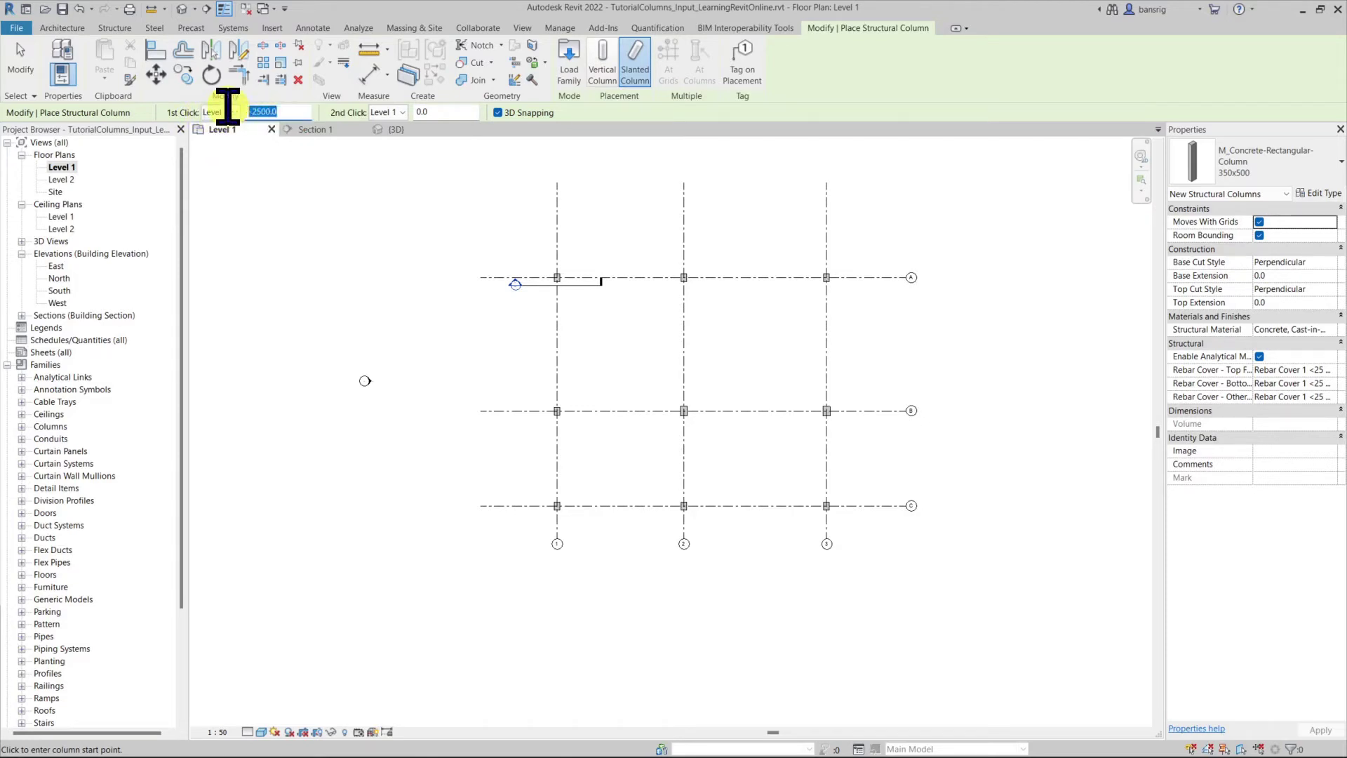
type("0")
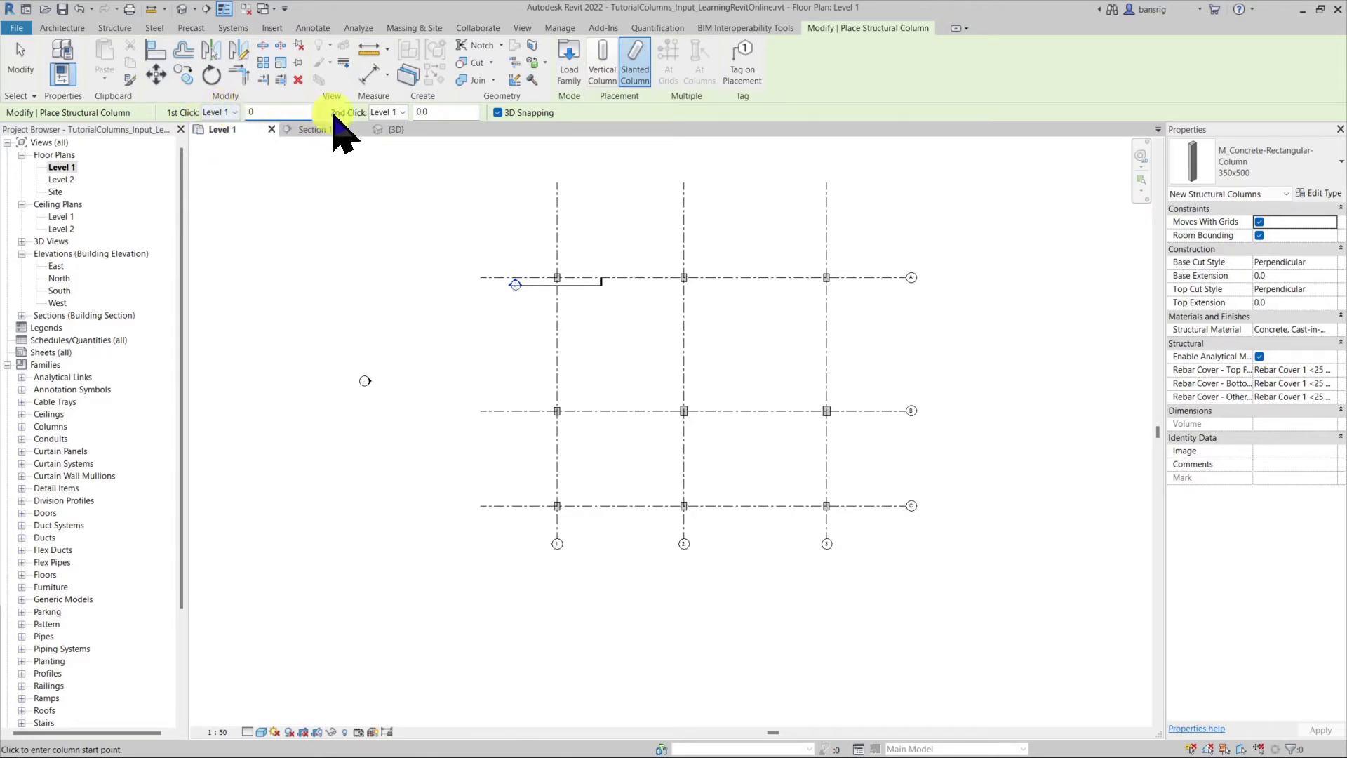
left_click(388, 113)
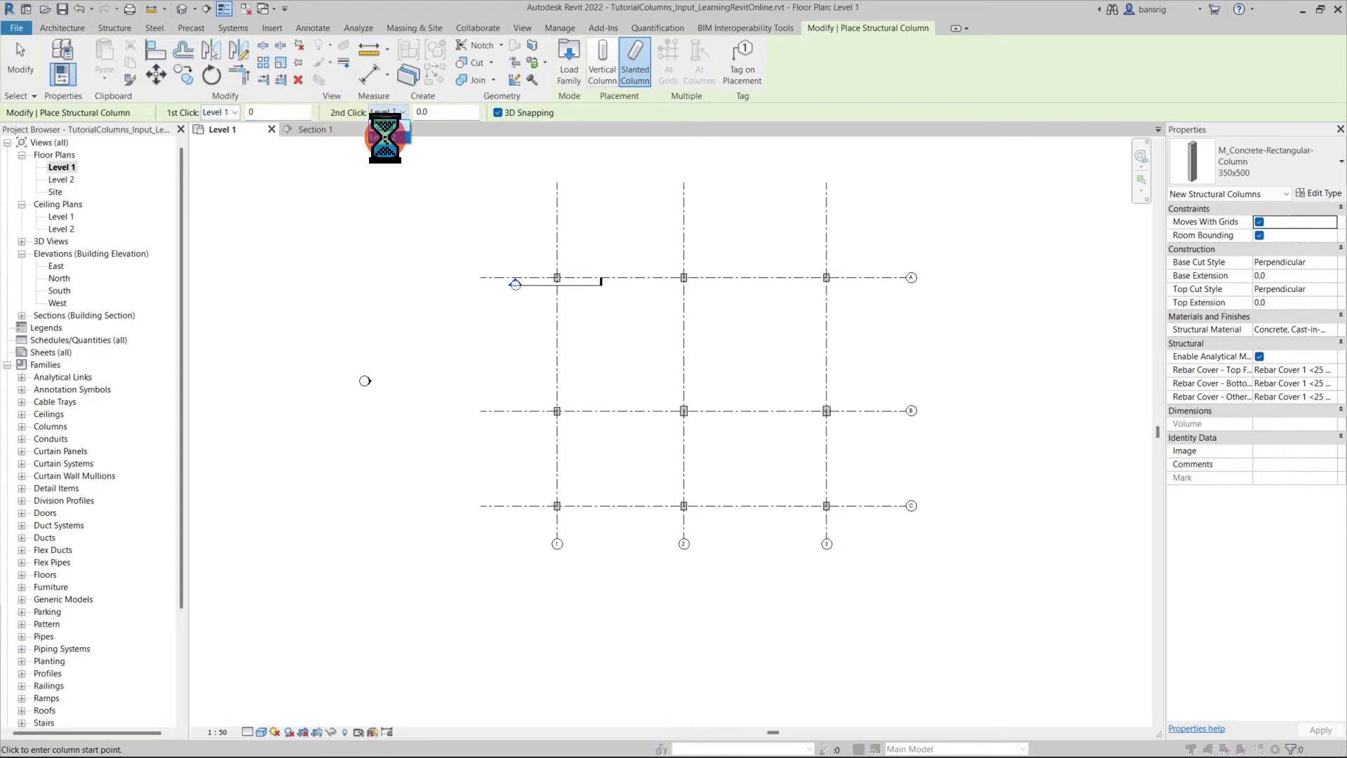
left_click(385, 138)
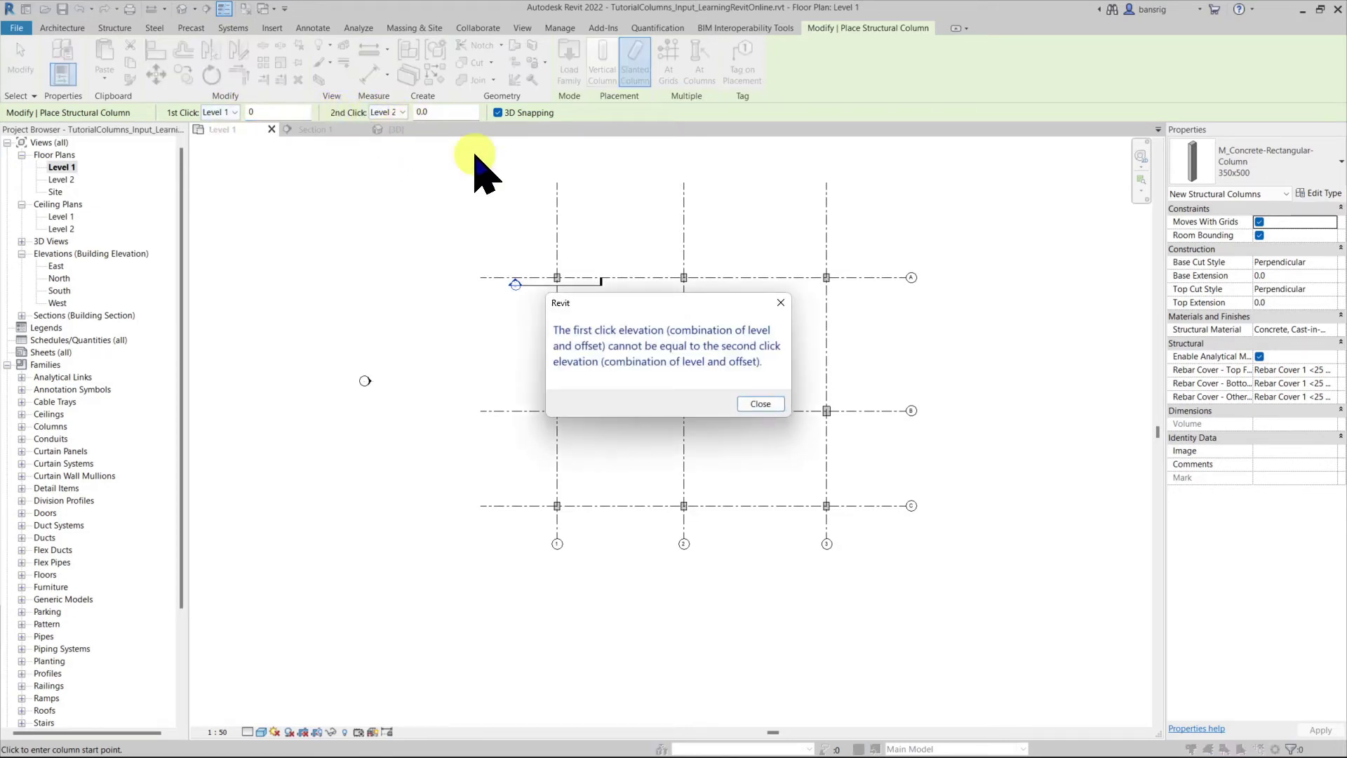
left_click(757, 404)
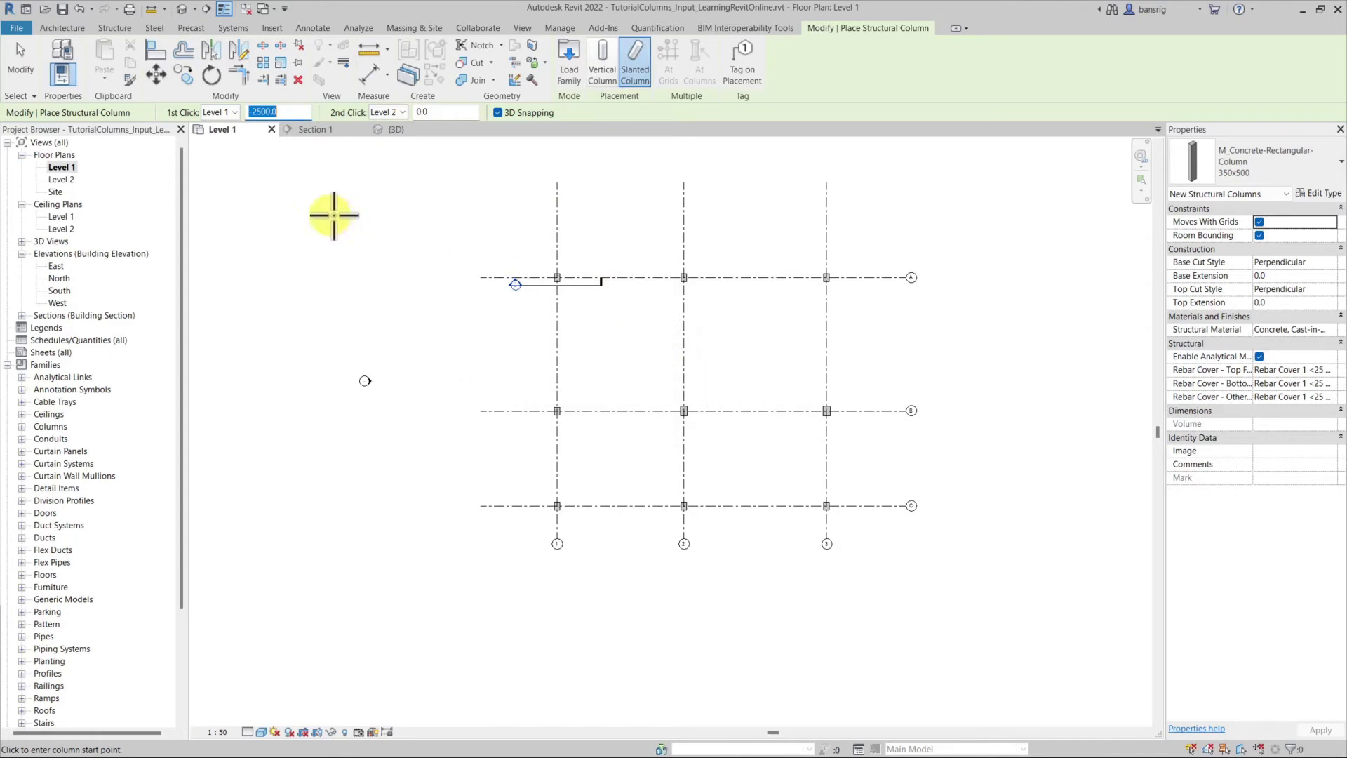
left_click(438, 113)
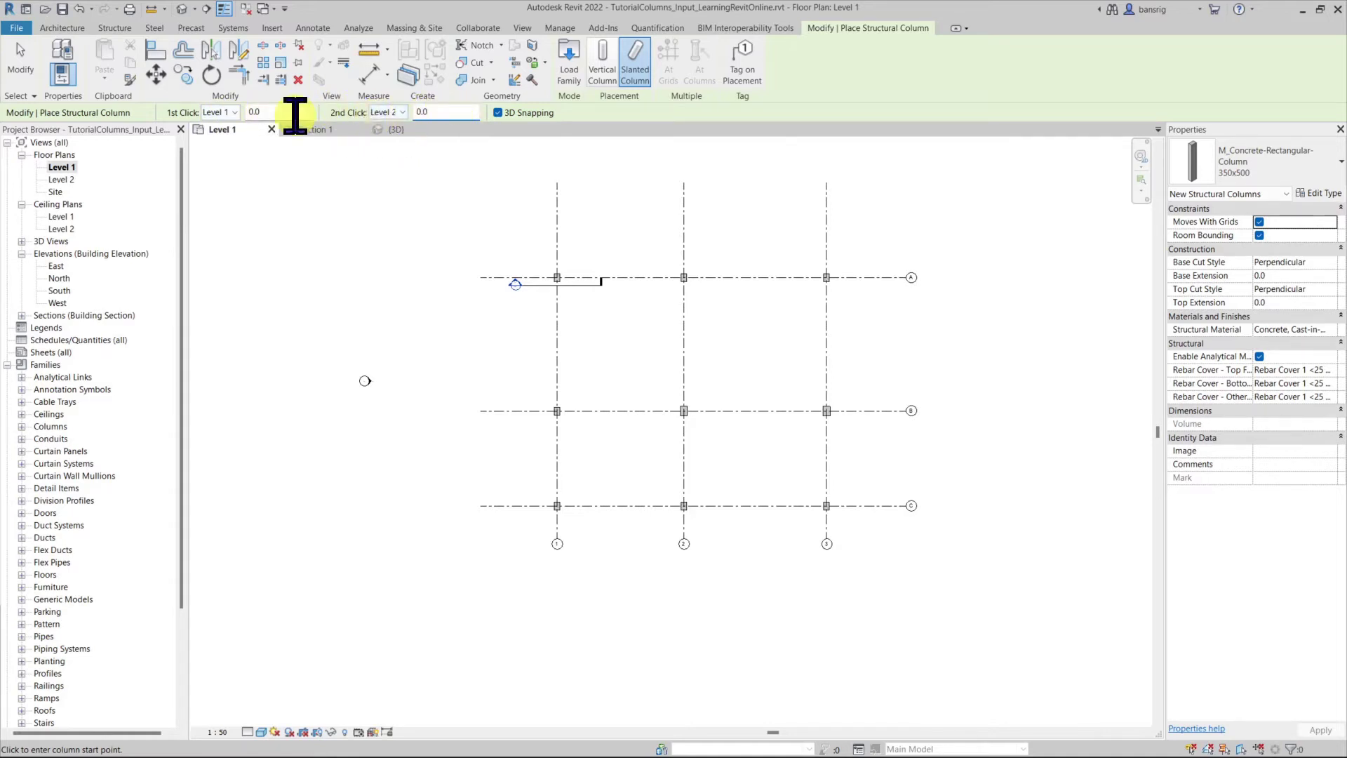
scroll(520, 403, "up", 5)
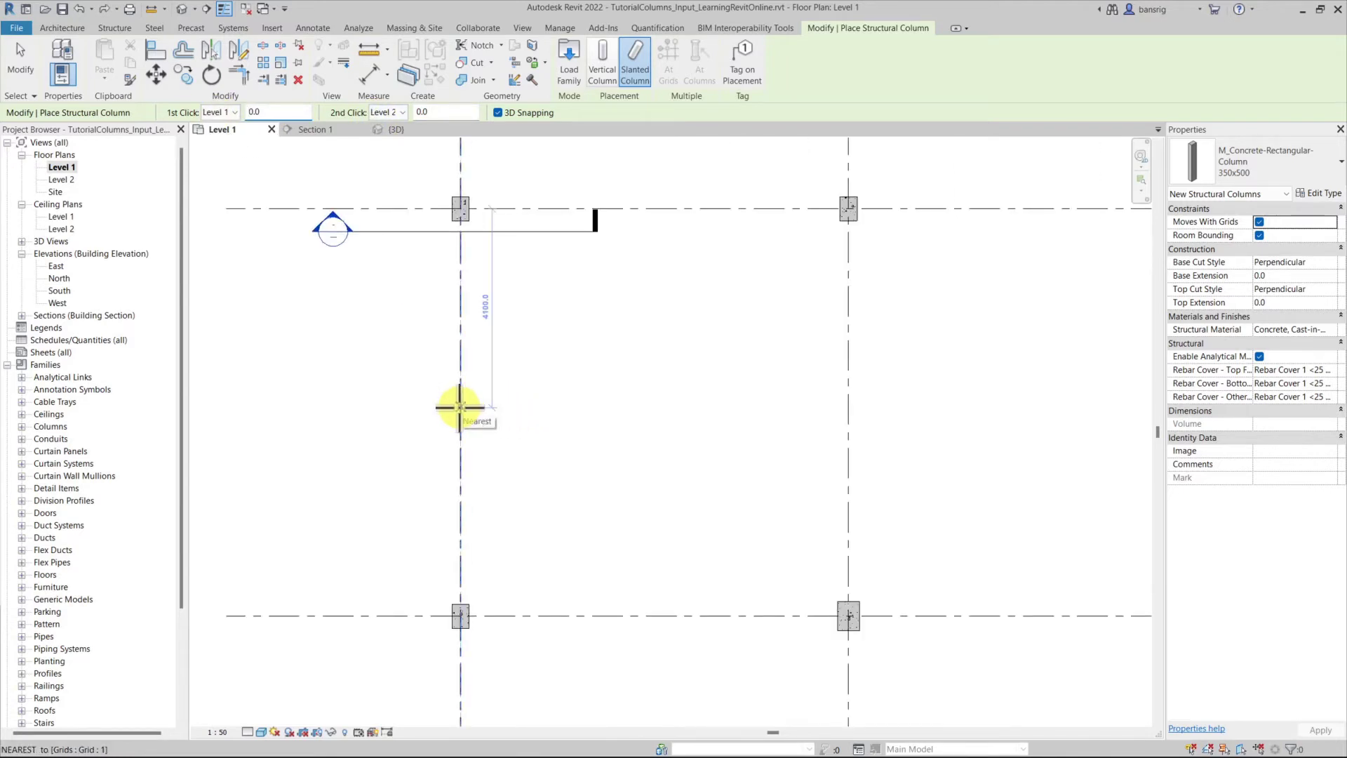
- Place the slanted column by picking its base and top points on grid 1
left_click(459, 406)
scroll(490, 408, "up", 3)
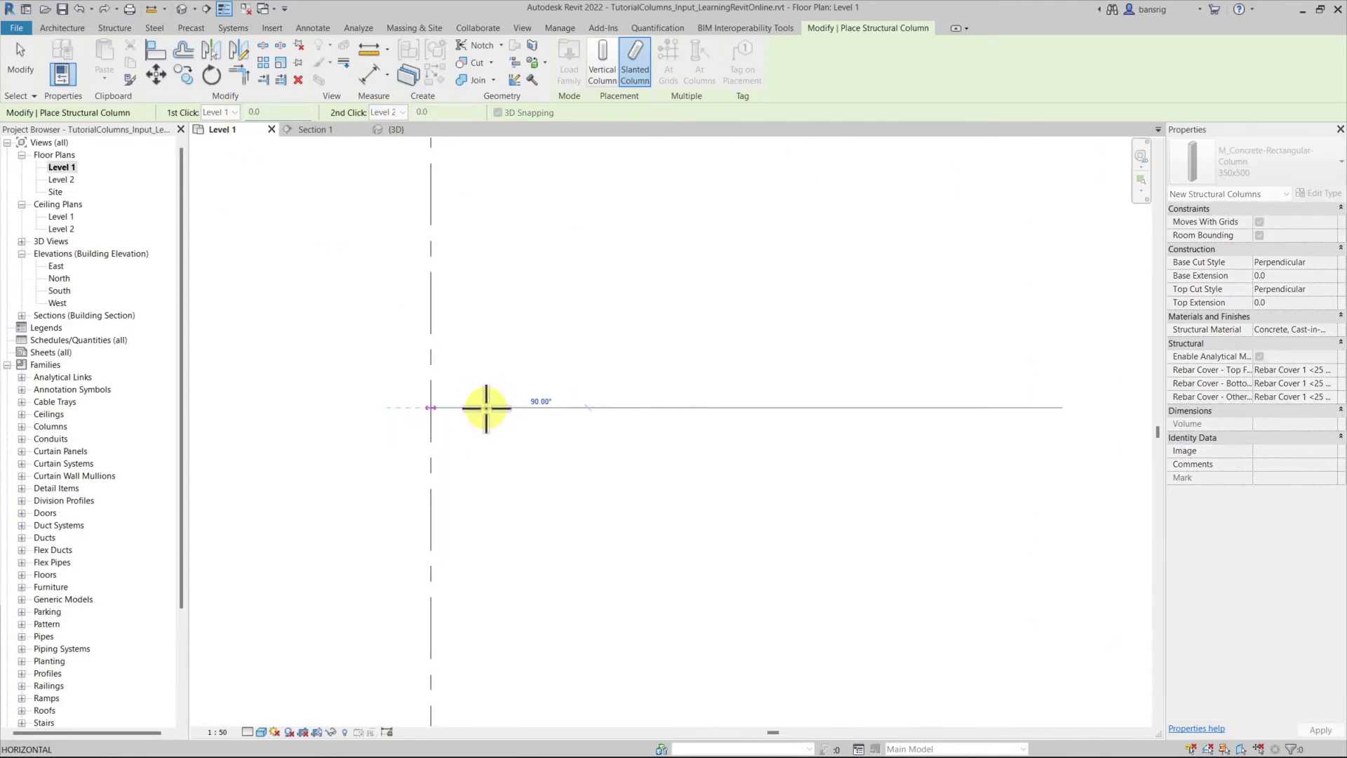
left_click(492, 406)
key("Escape")
- Move the section line so it cuts across the new slanted column
scroll(503, 471, "down", 4)
left_click(515, 311)
left_click_drag(515, 311, 507, 469)
key("Escape")
- In Section 1, set the slanted column's Base Cut Style to Horizontal, then return to Level 1
double_click(355, 460)
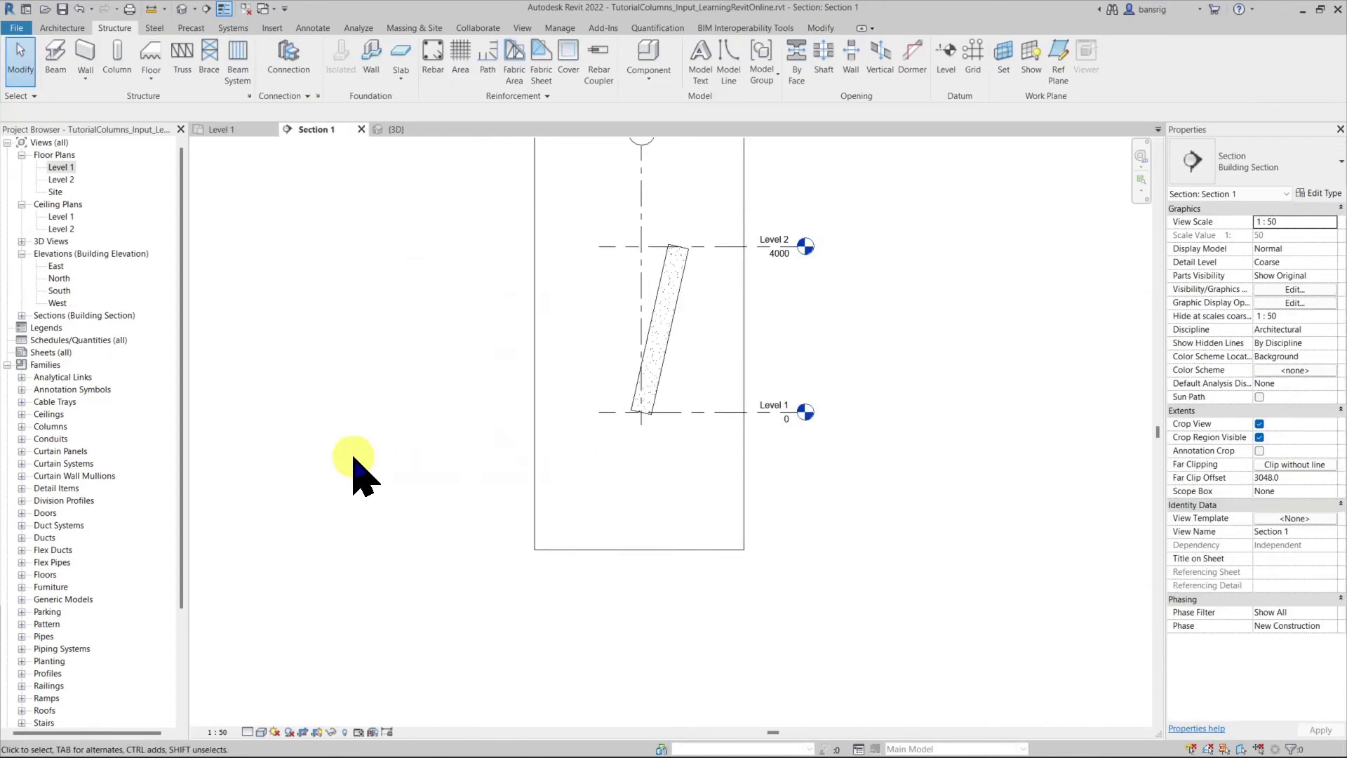
scroll(673, 336, "up", 2)
middle_click_drag(671, 339, 672, 431)
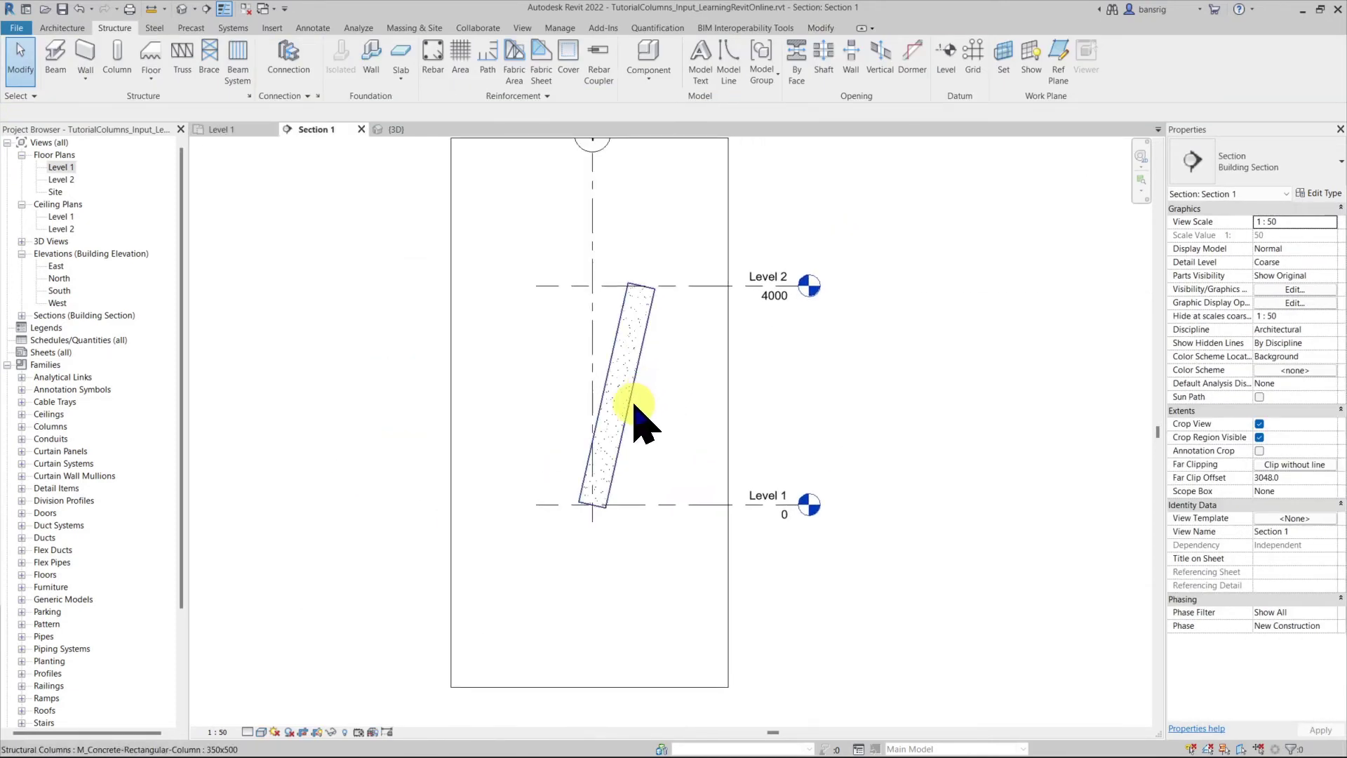
left_click(616, 424)
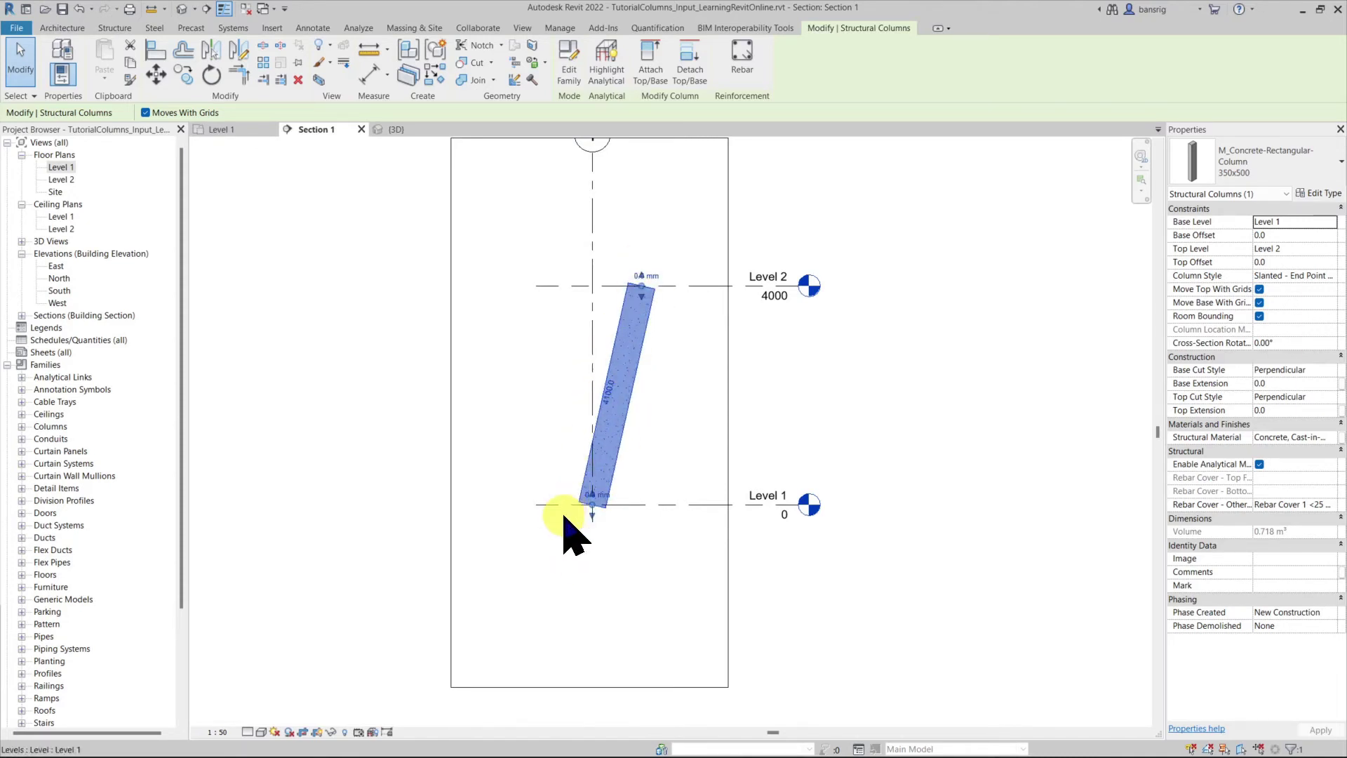
left_click(618, 445)
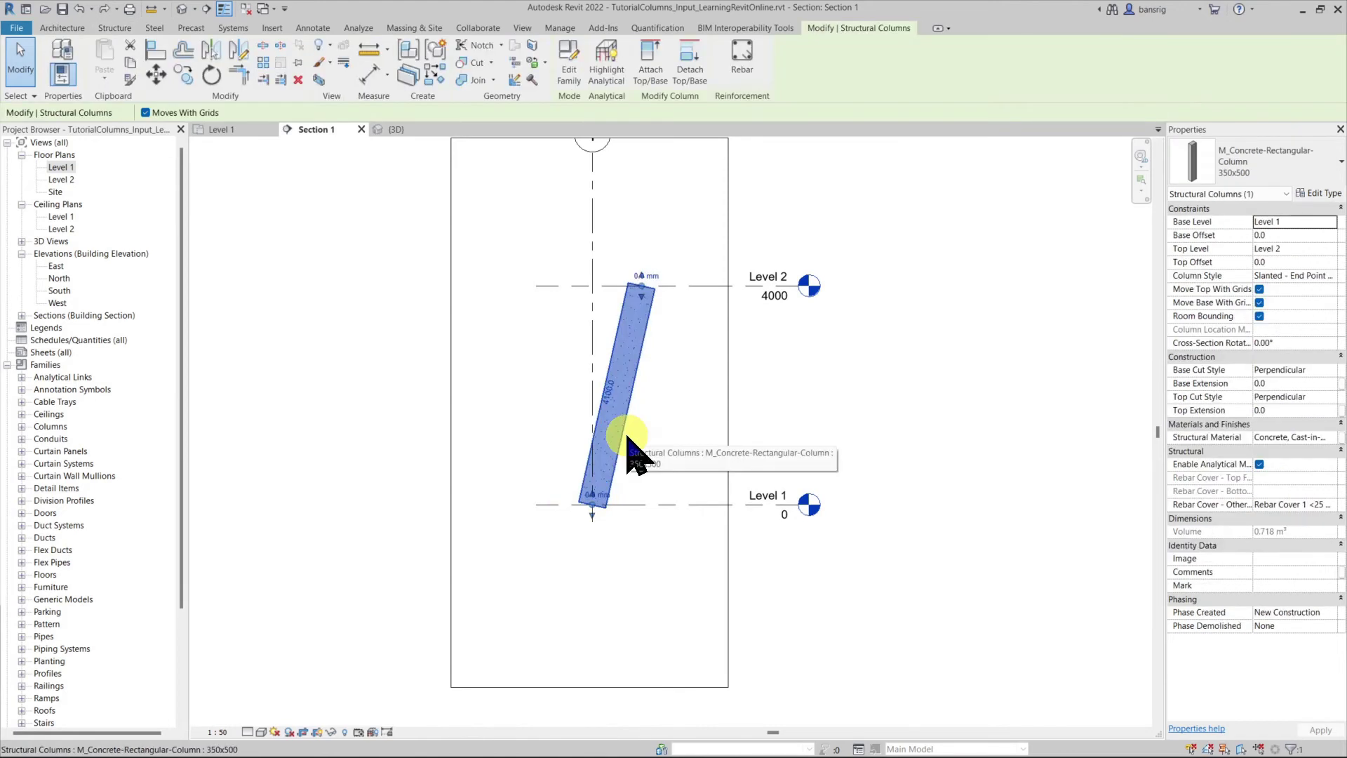
left_click(1328, 370)
left_click(1273, 394)
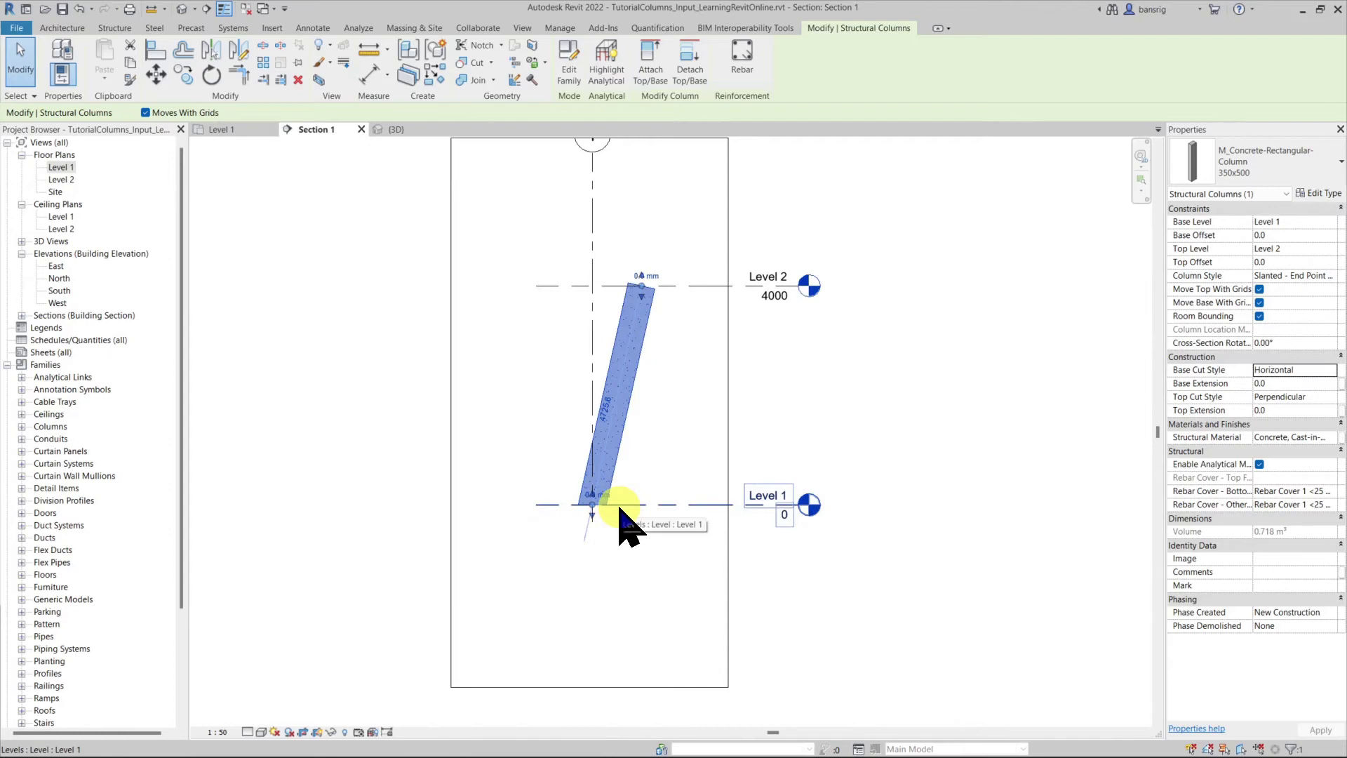
key("Escape")
left_click(230, 133)
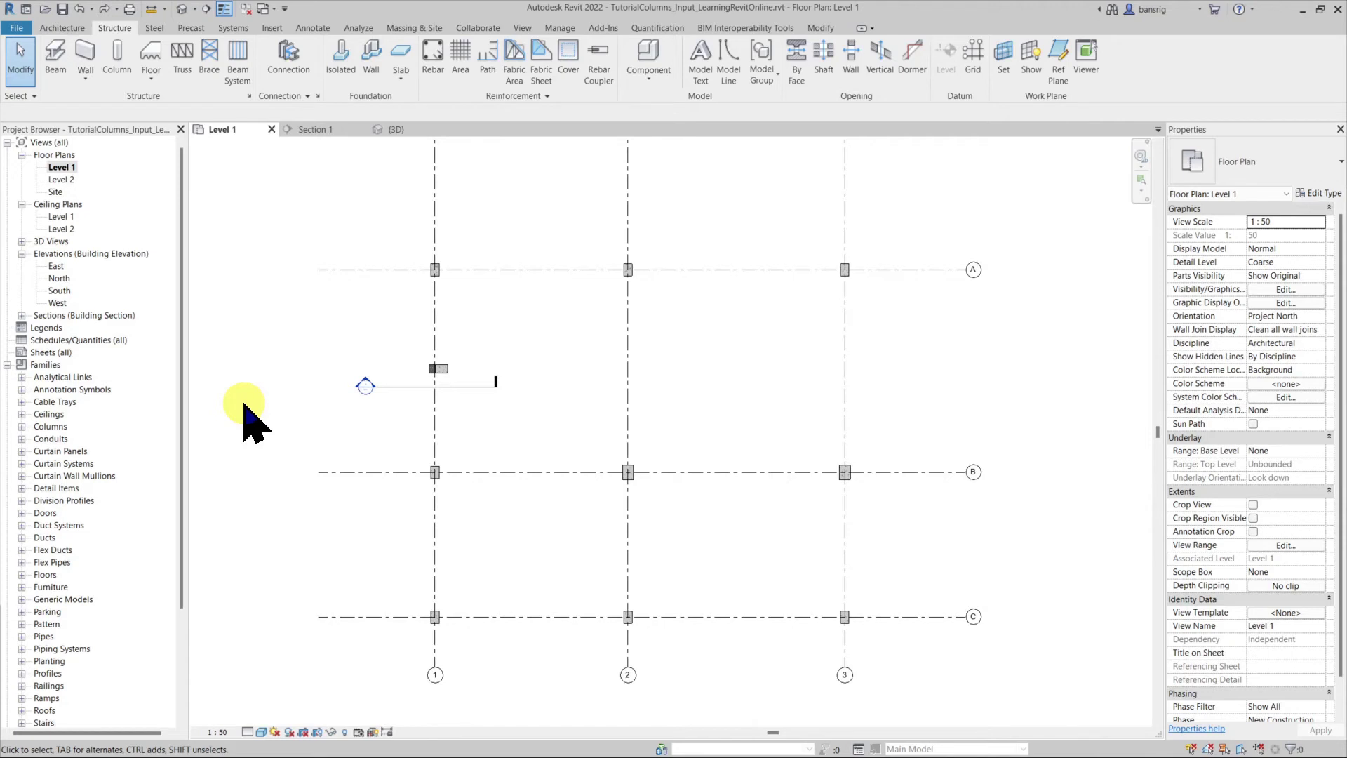
- Select all eight 350x500 columns and set their type's Type Mark to C1
left_click(433, 272)
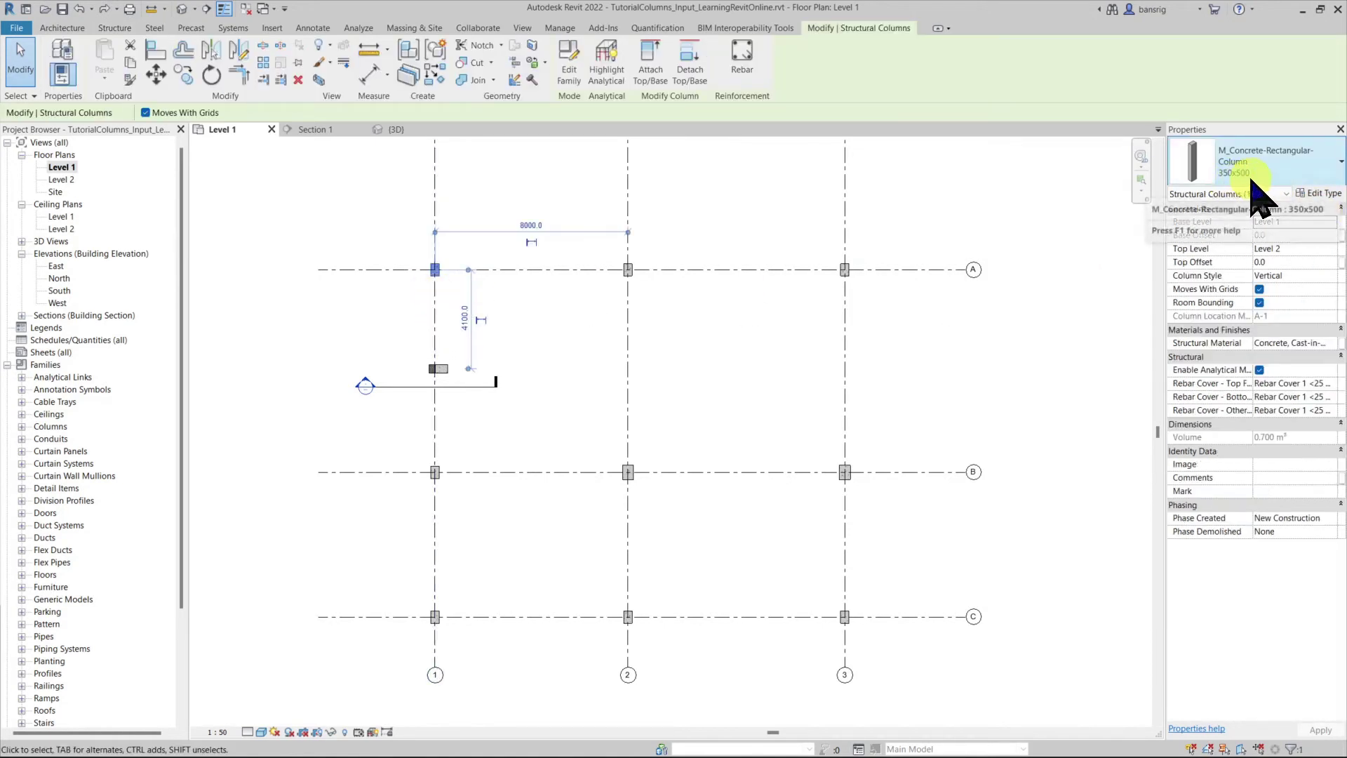
left_click(628, 270, "ctrl")
left_click(844, 269, "ctrl")
left_click(439, 368, "ctrl")
left_click(435, 471, "ctrl")
left_click(434, 617, "ctrl")
left_click(628, 616, "ctrl")
left_click(845, 617, "ctrl")
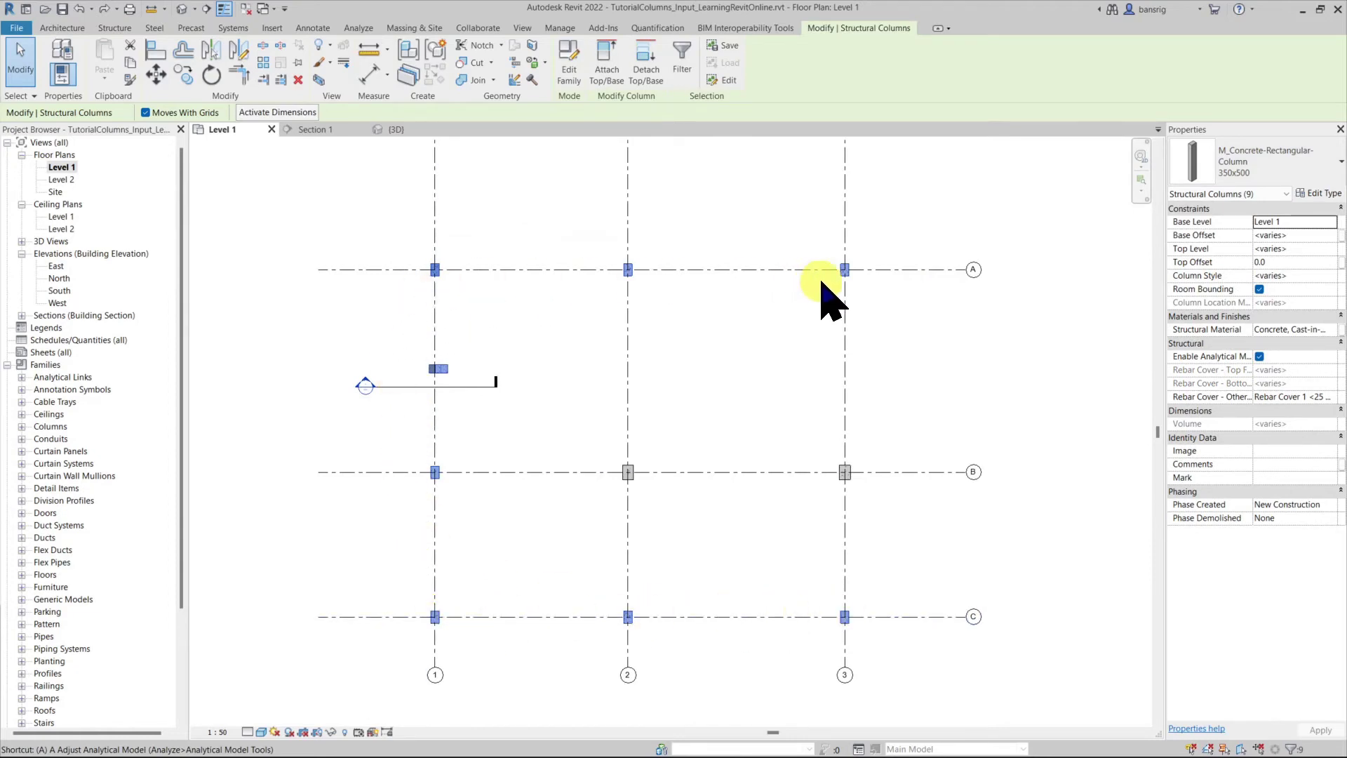
left_click(1315, 194)
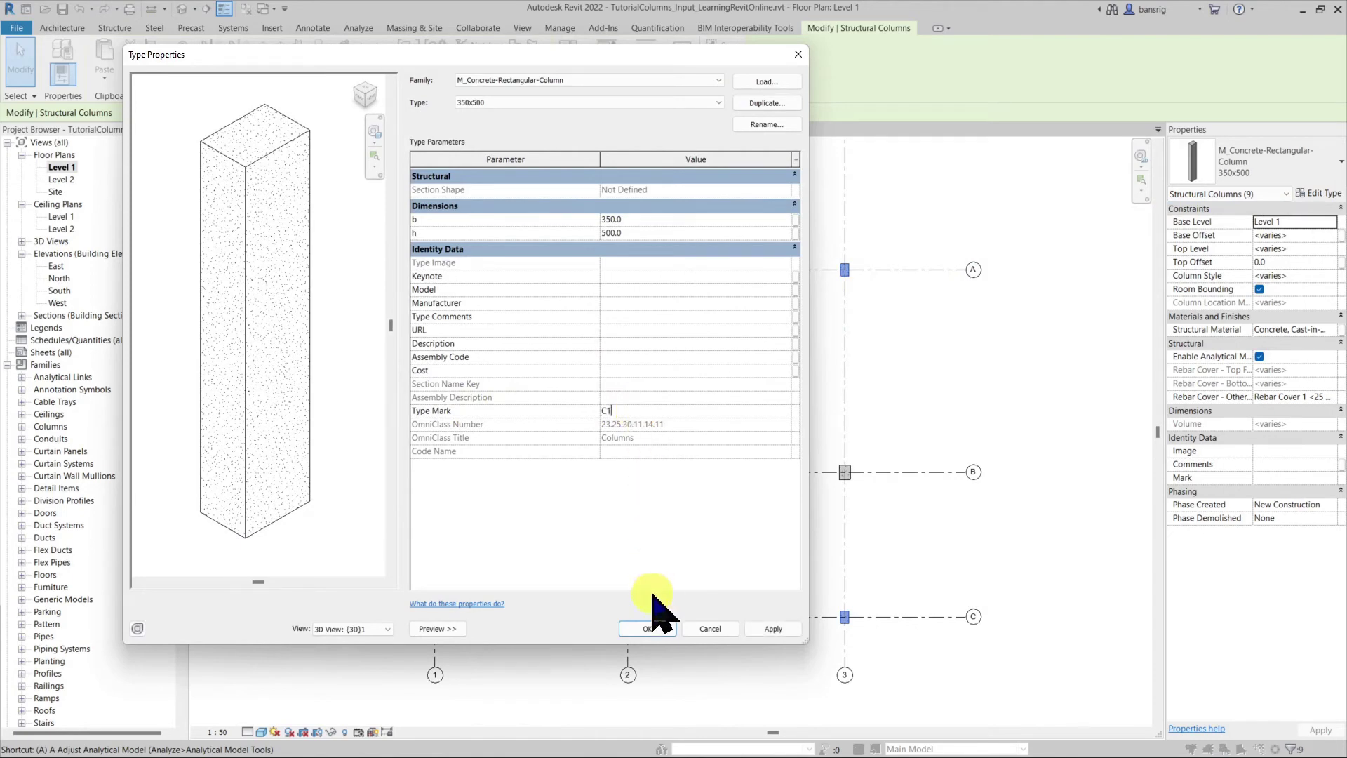
left_click(646, 629)
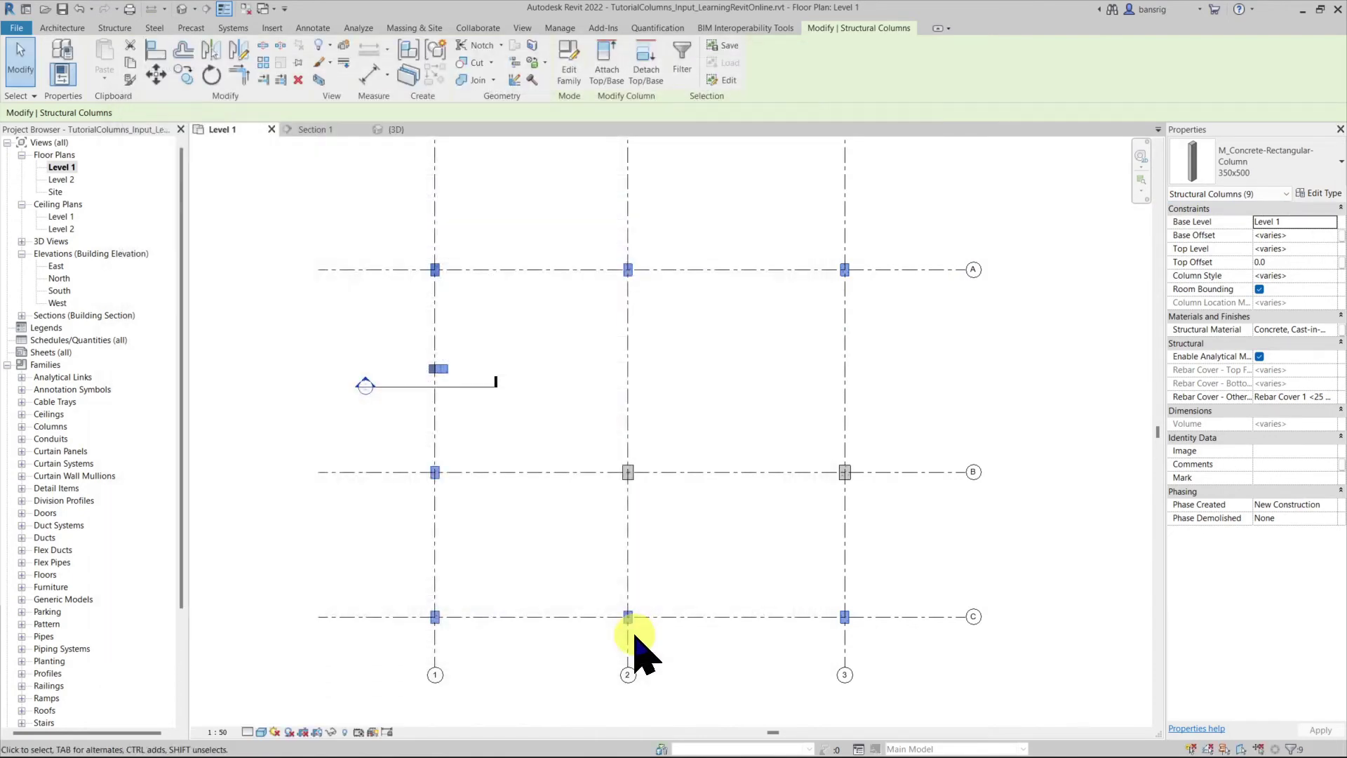
- Give the 450 x 600mm column type the Type Mark C2
left_click(626, 471)
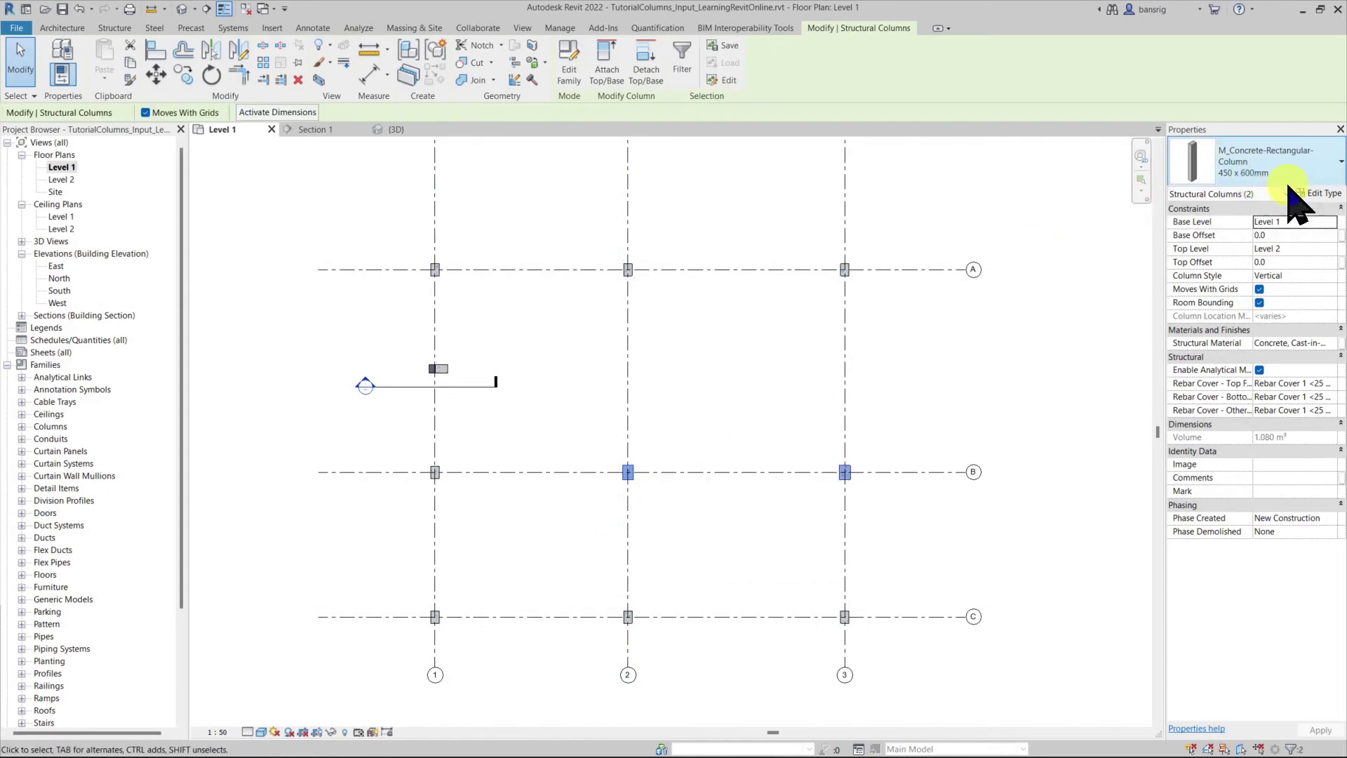
left_click(1319, 193)
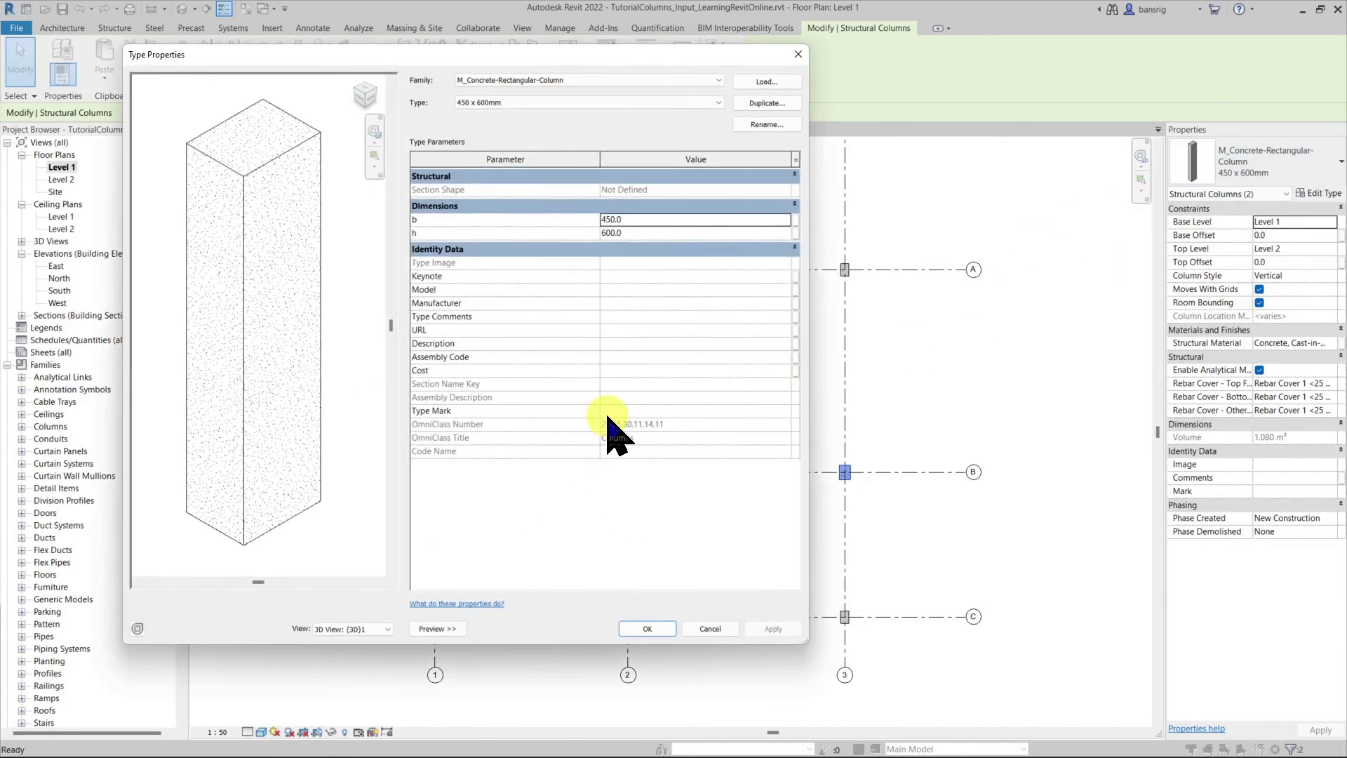
left_click(647, 628)
left_click(764, 405)
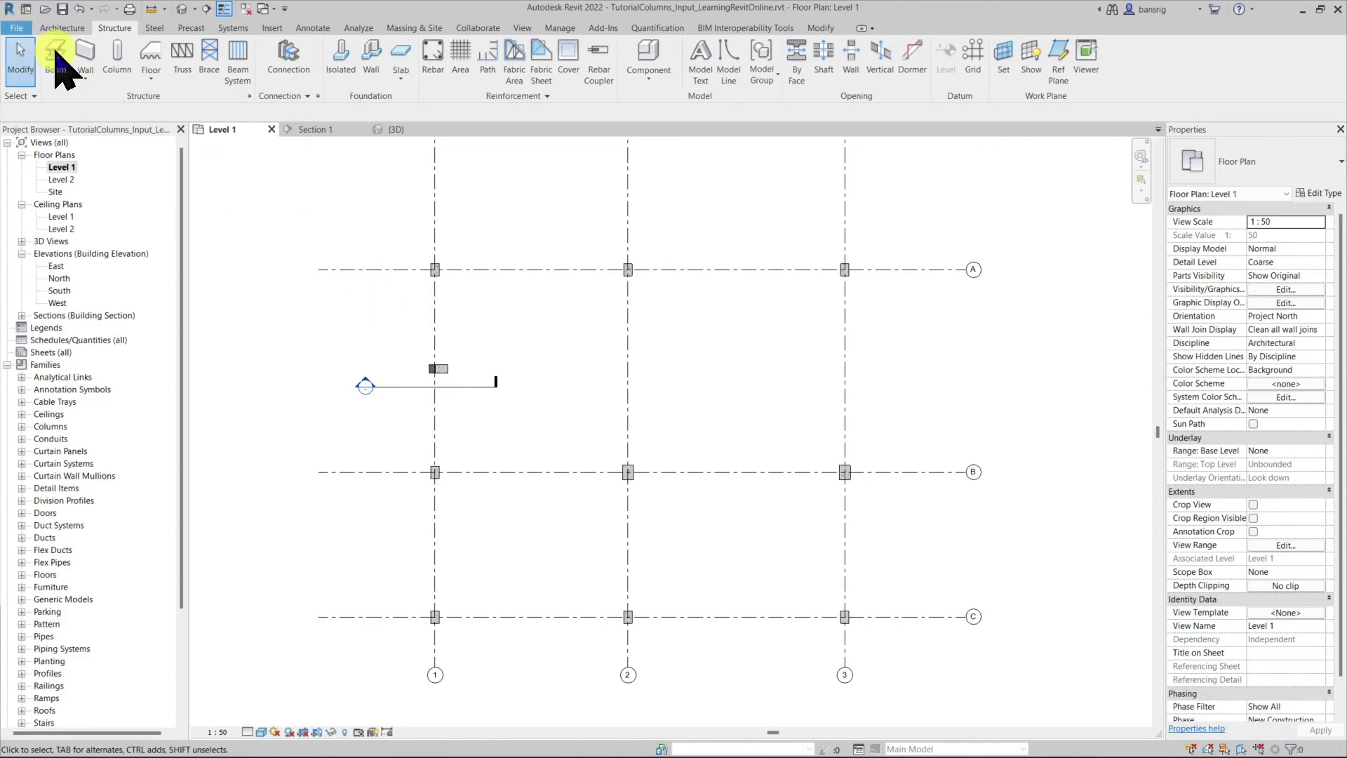
- Create a new family from the Metric Generic Tag.rft annotation template
left_click(16, 28)
left_click(89, 79)
left_click(141, 132)
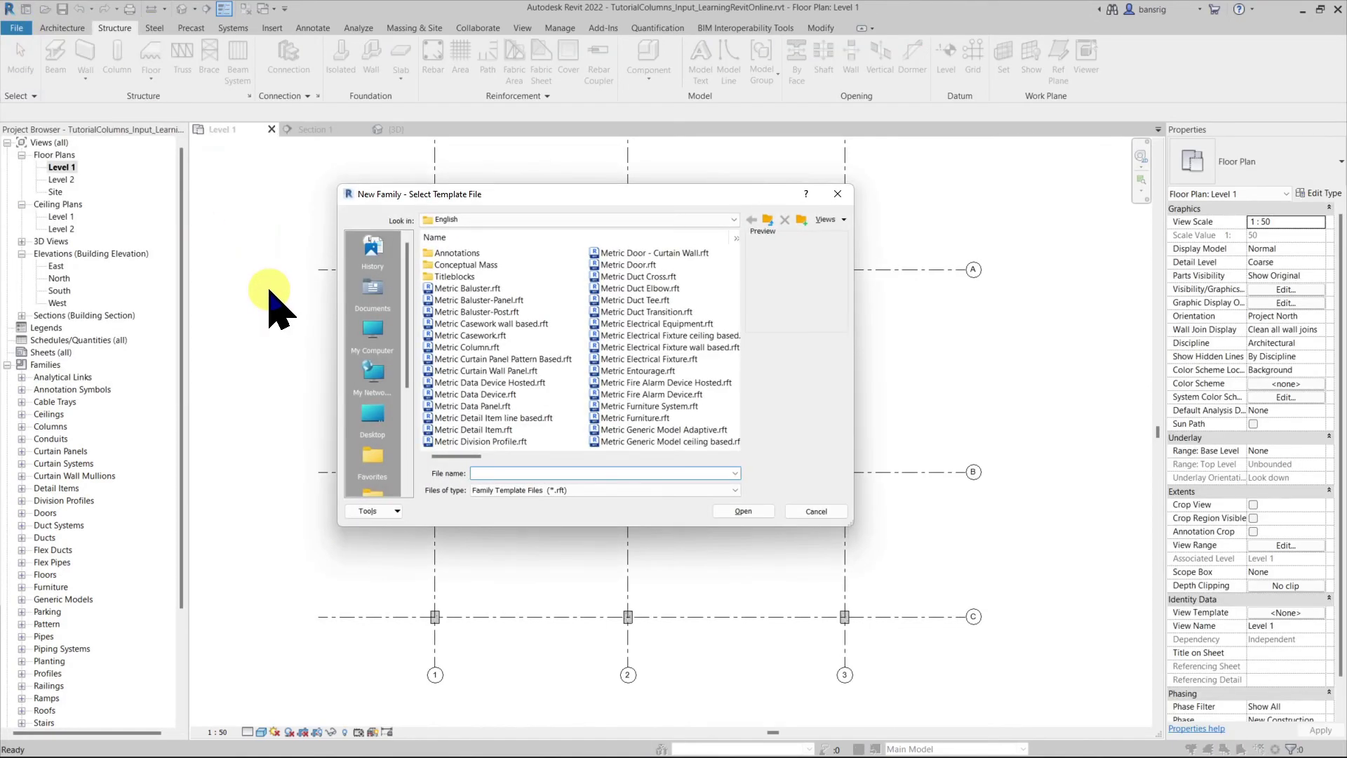
double_click(452, 254)
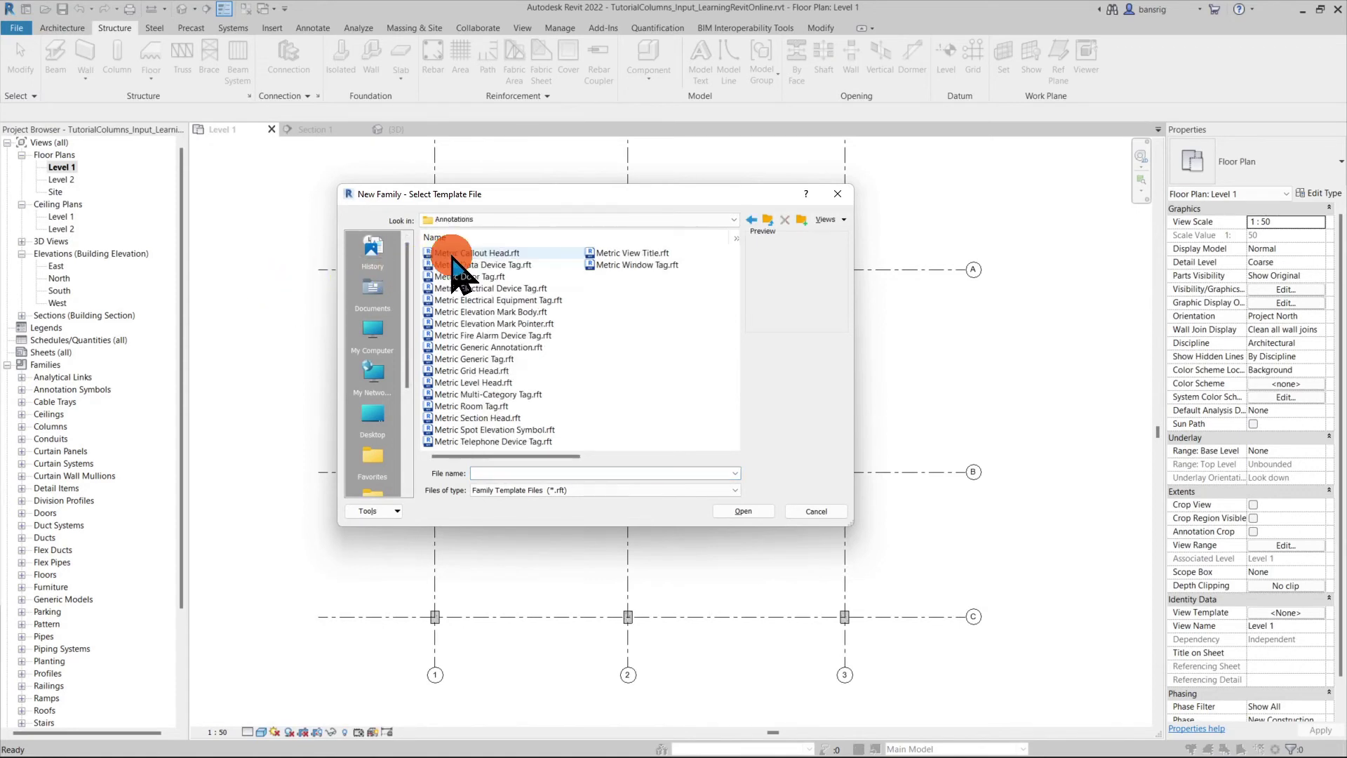
left_click(623, 383)
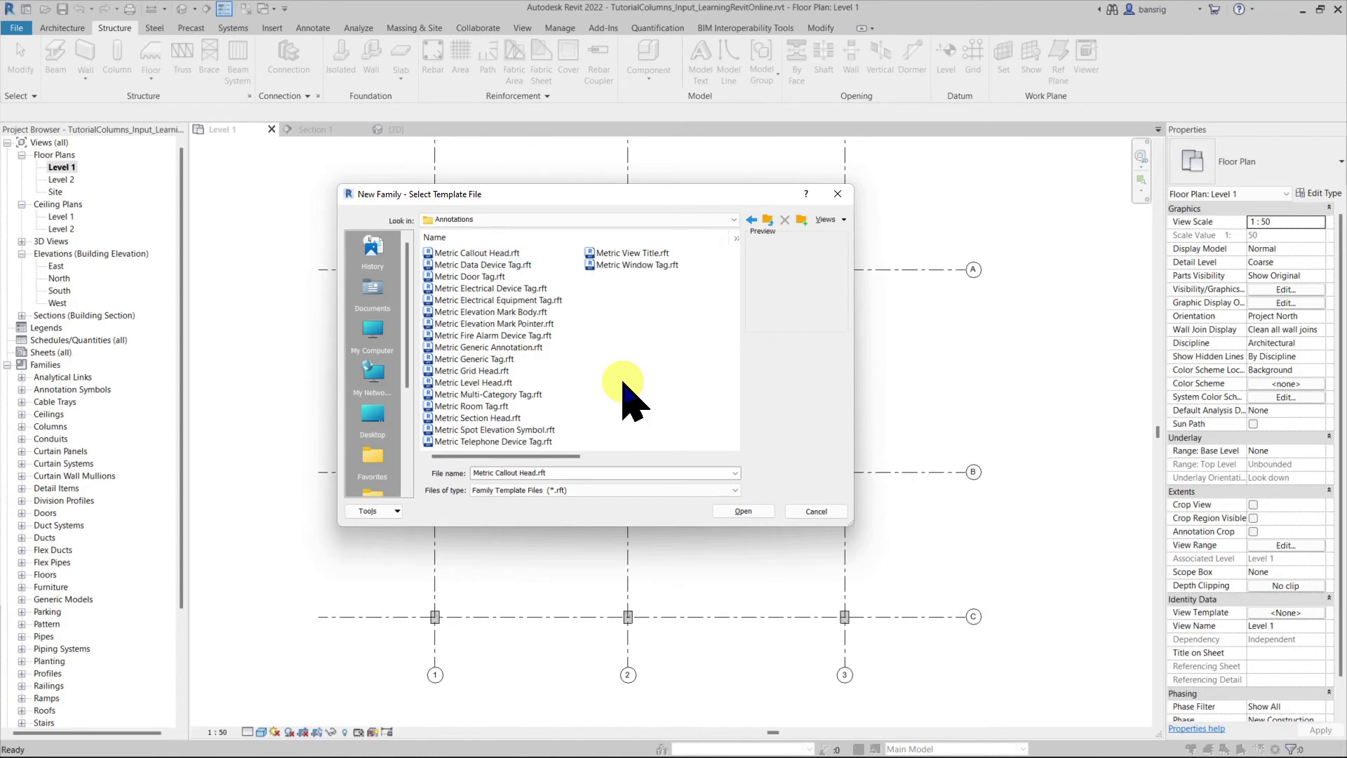
left_click(491, 358)
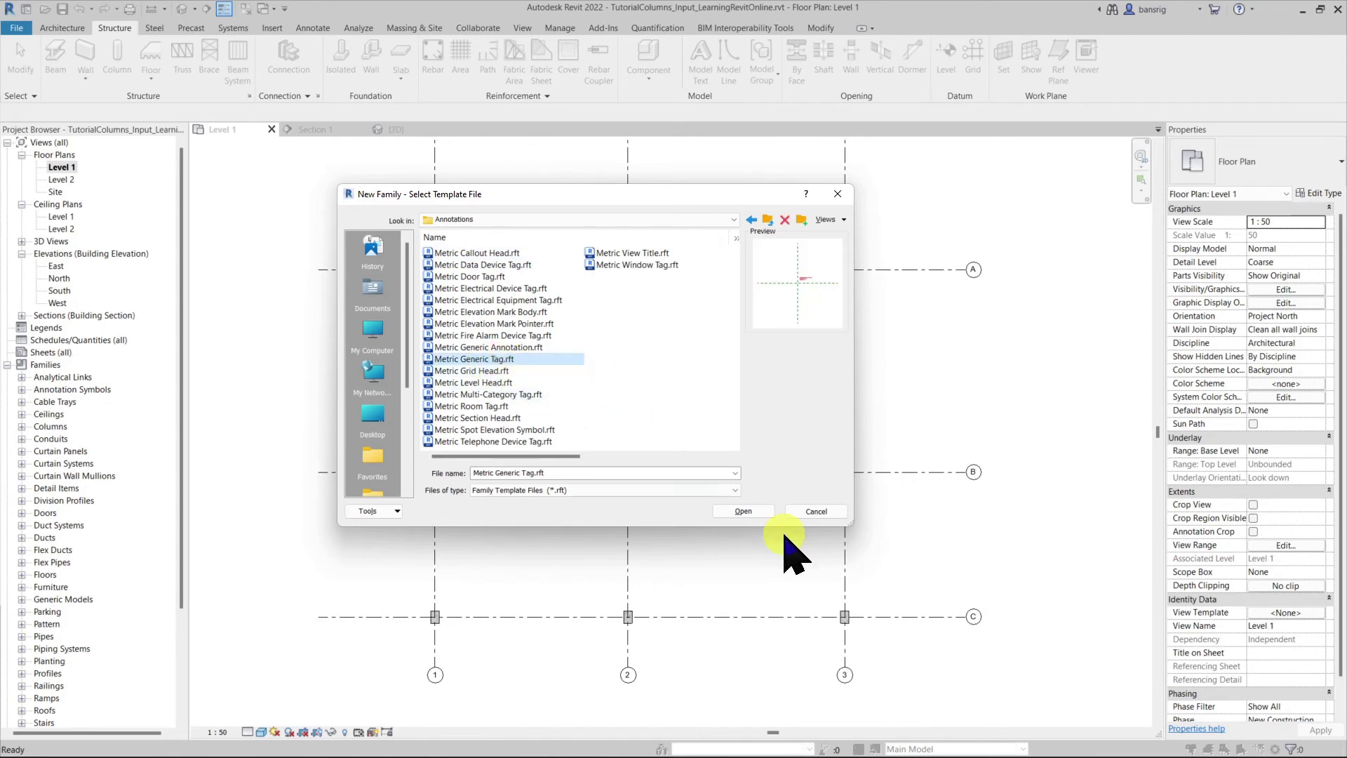
left_click(744, 512)
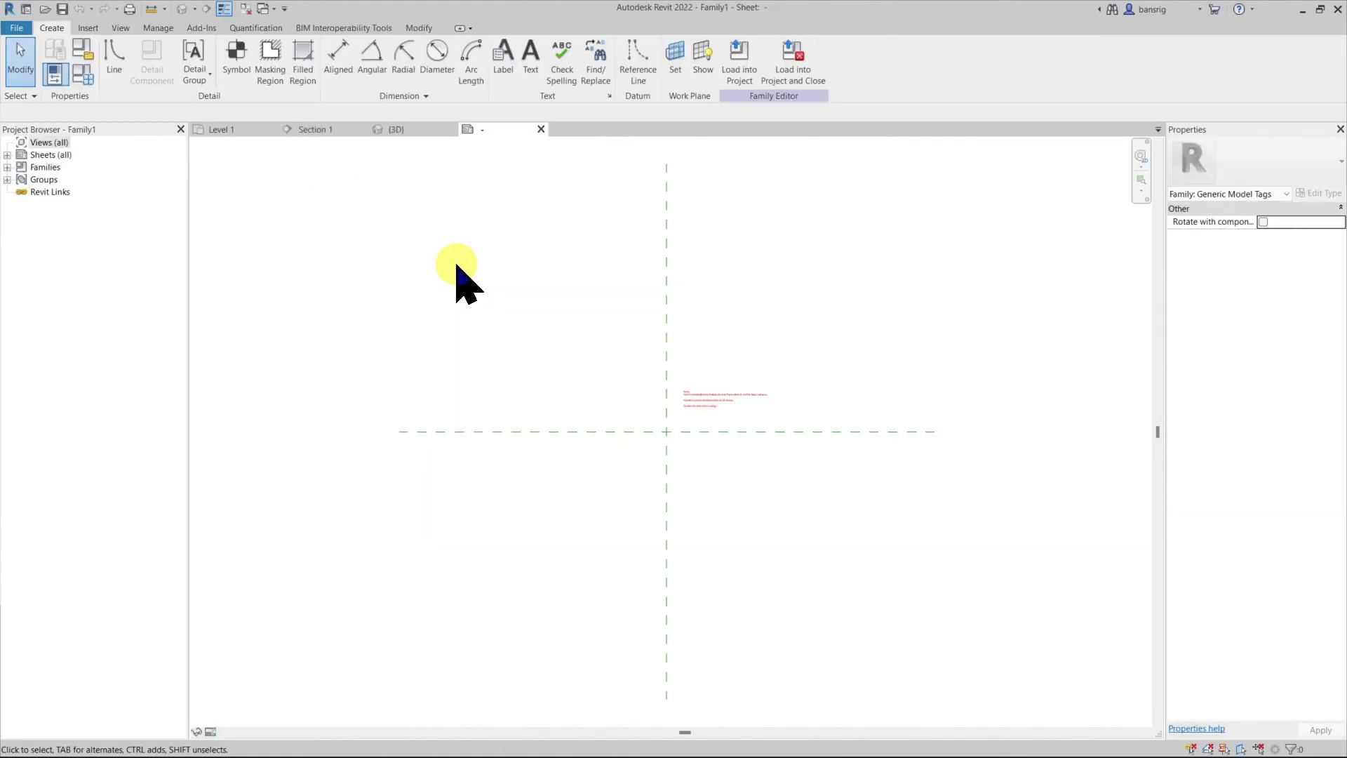
- Set the family category to Structural Column Tags
left_click(83, 51)
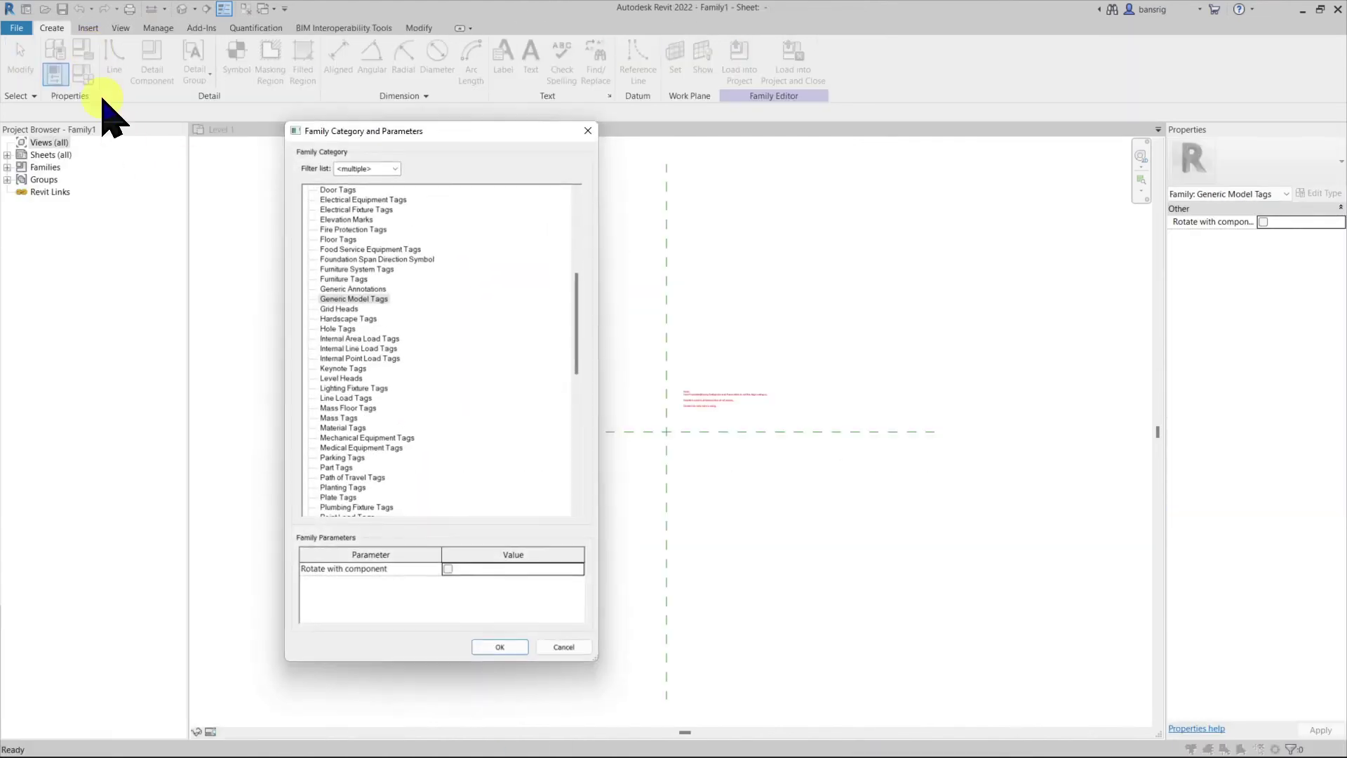
scroll(351, 414, "down", 10)
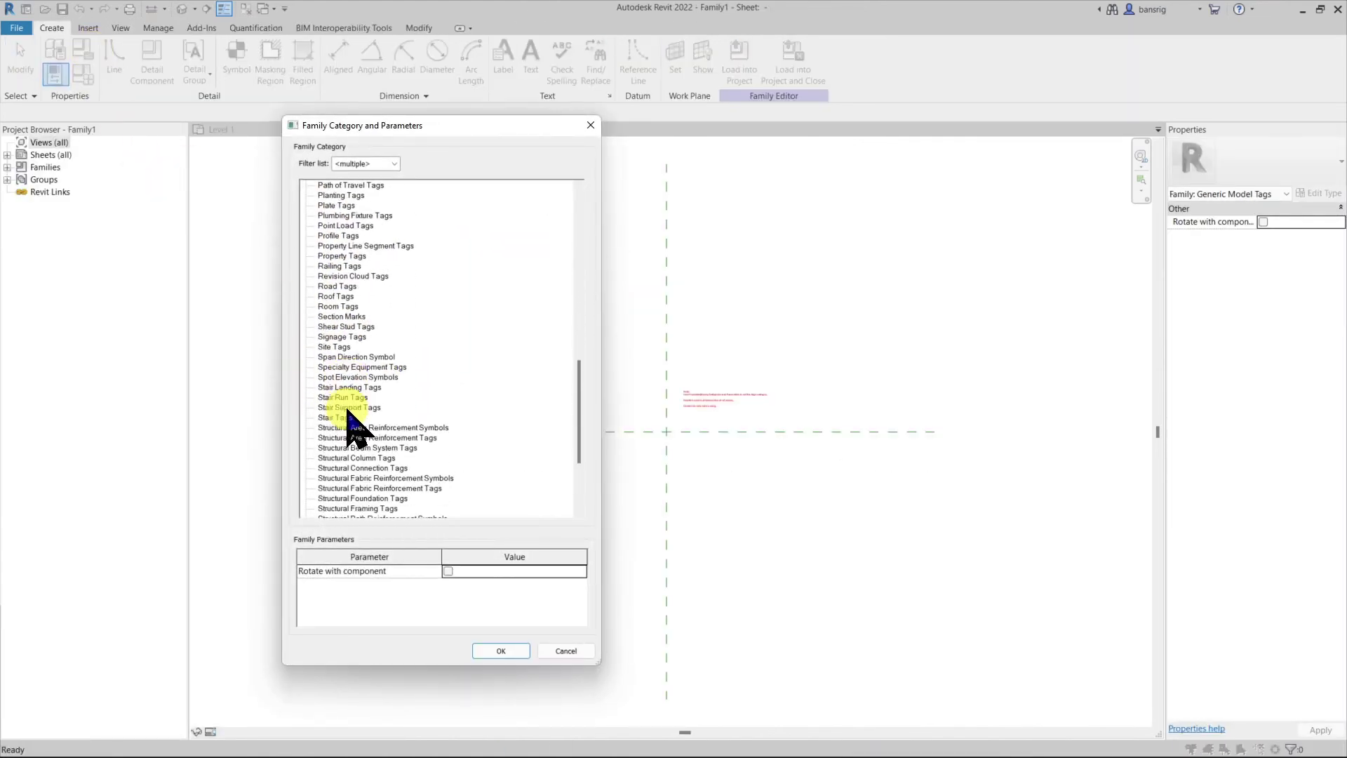
scroll(362, 403, "down", 2)
left_click(357, 407)
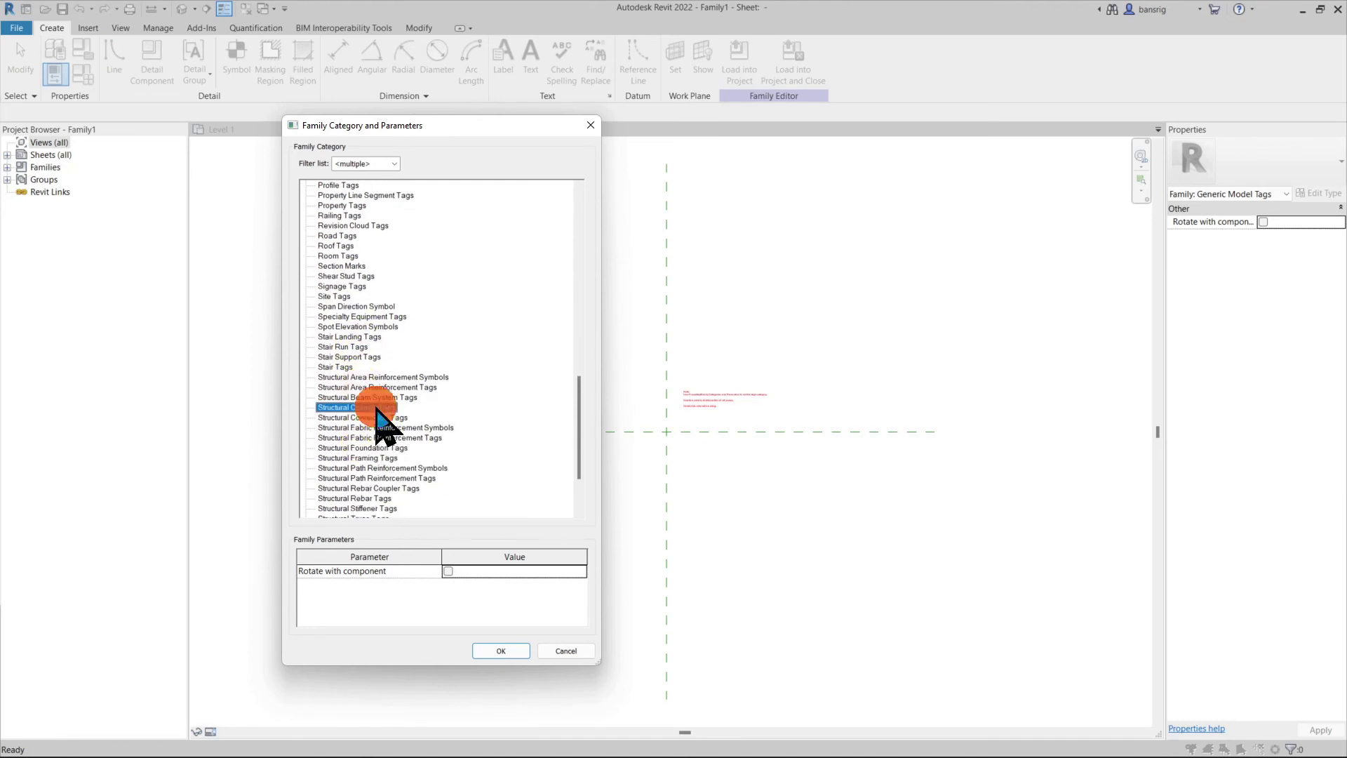
left_click(502, 649)
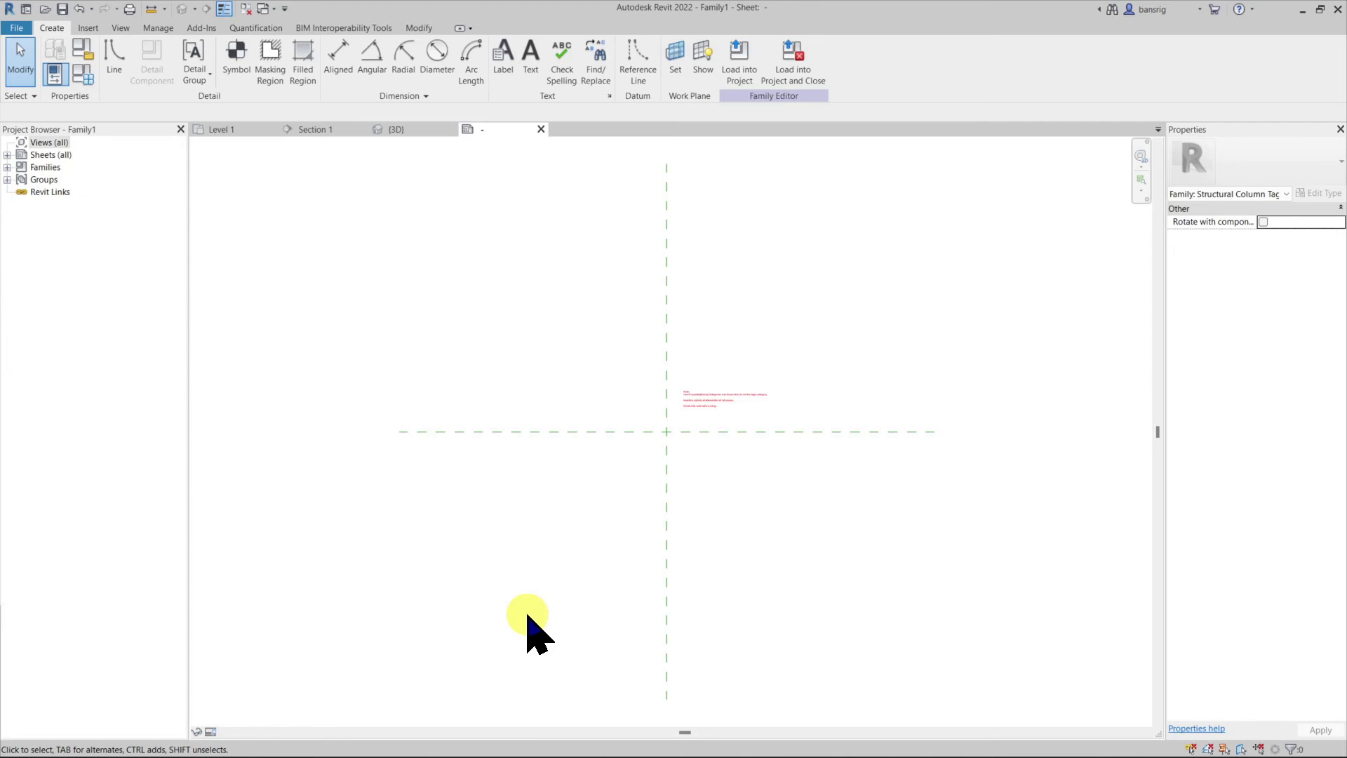
scroll(618, 516, "up", 5)
middle_click_drag(617, 516, 641, 571)
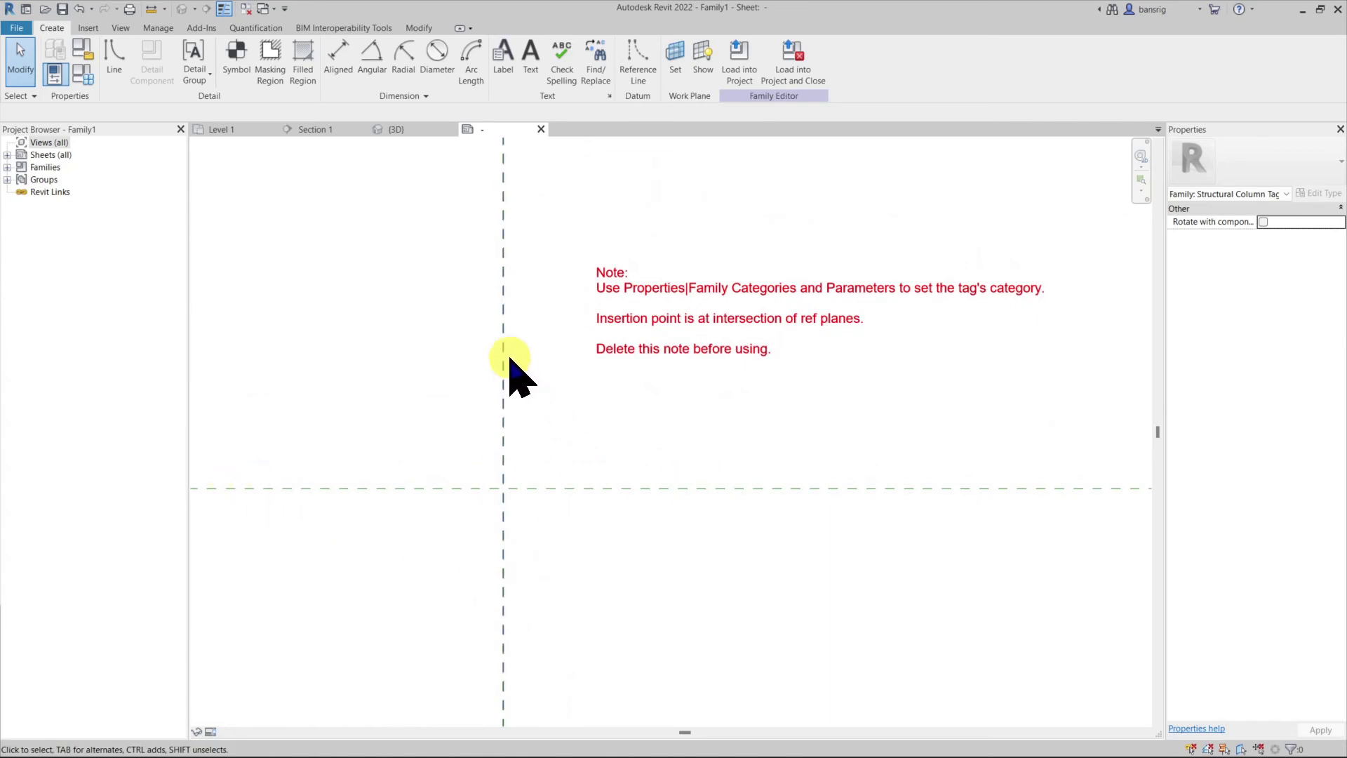
- Delete the template note and add a Type Mark label at the reference-plane intersection
left_click(641, 311)
key("Delete")
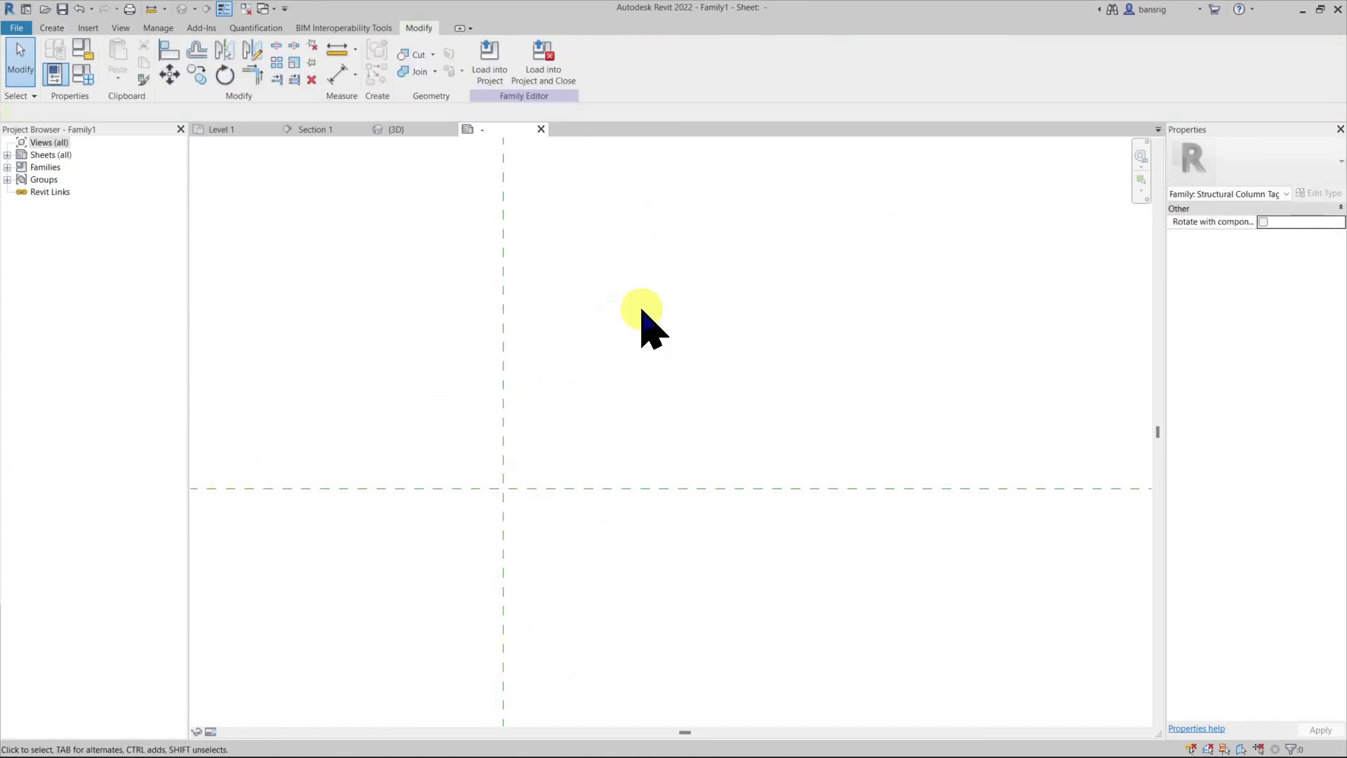
left_click(52, 28)
left_click(507, 55)
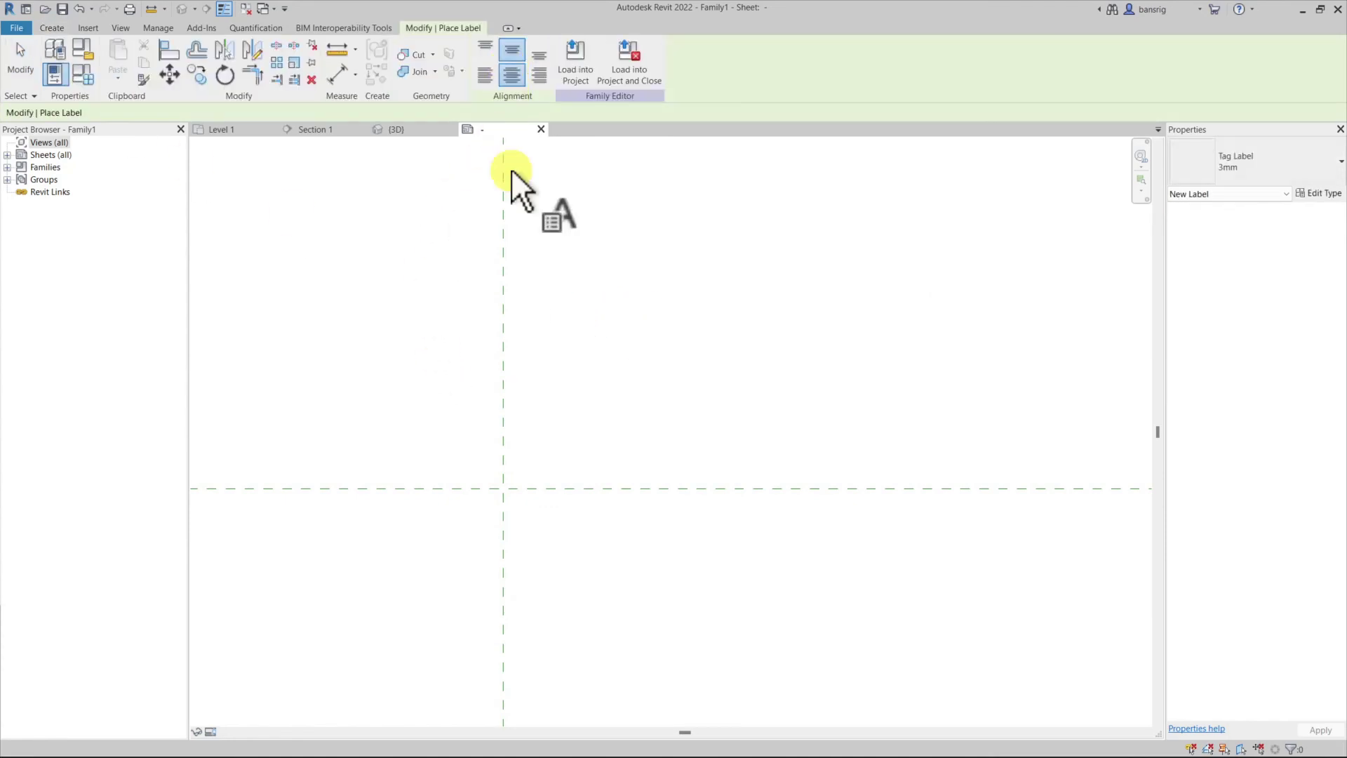
left_click(500, 489)
left_click(407, 276)
scroll(421, 308, "down", 3)
scroll(428, 319, "down", 6)
left_click(413, 297)
left_click(546, 220)
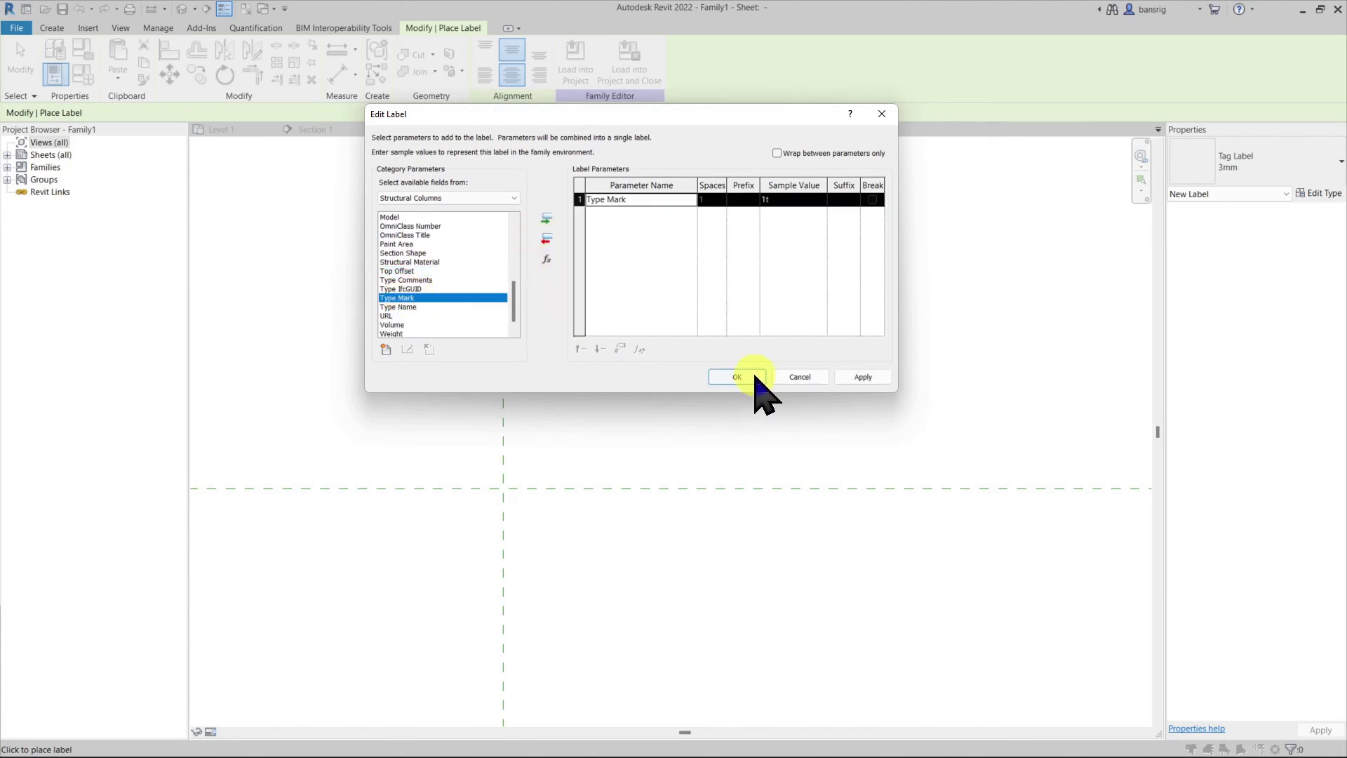
left_click(744, 376)
- Save the tag family as Structural Column Type Mark Tag
key("Escape")
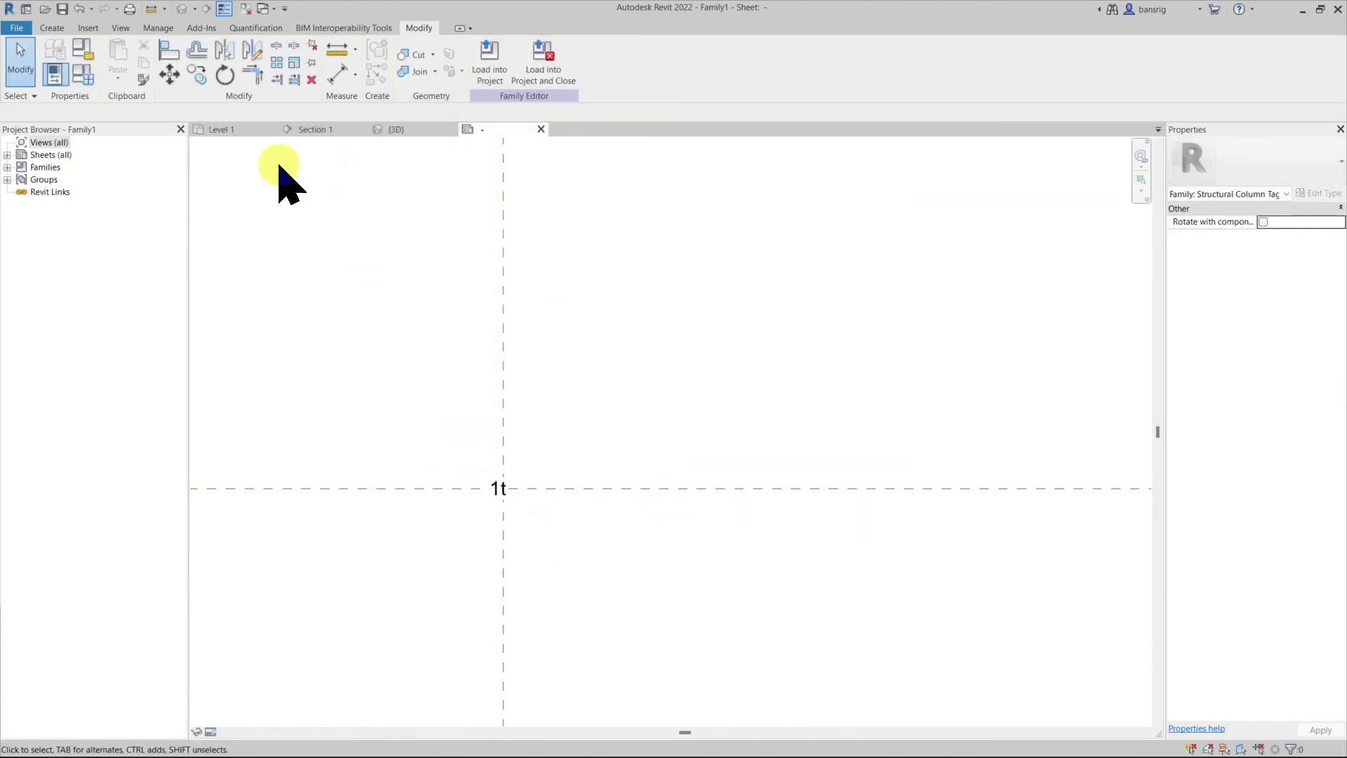
left_click(61, 9)
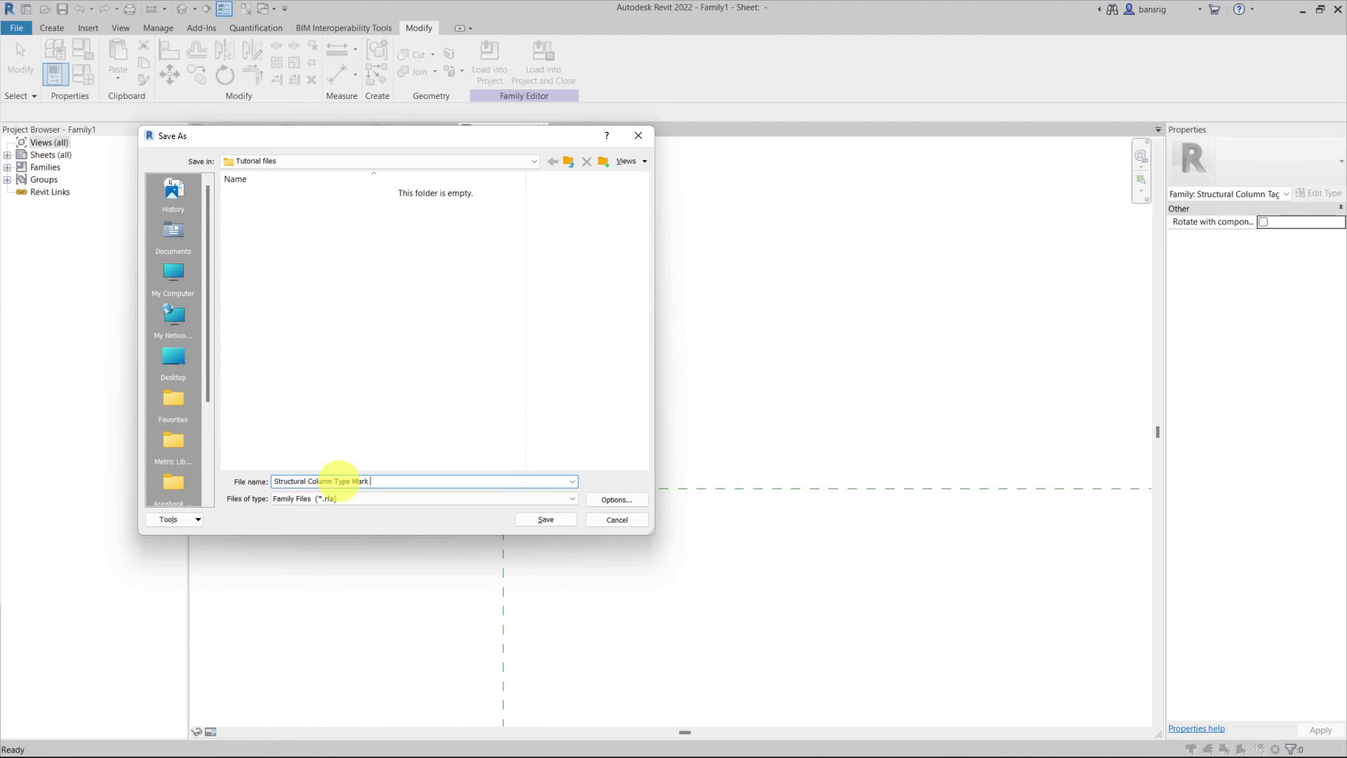
left_click(528, 519)
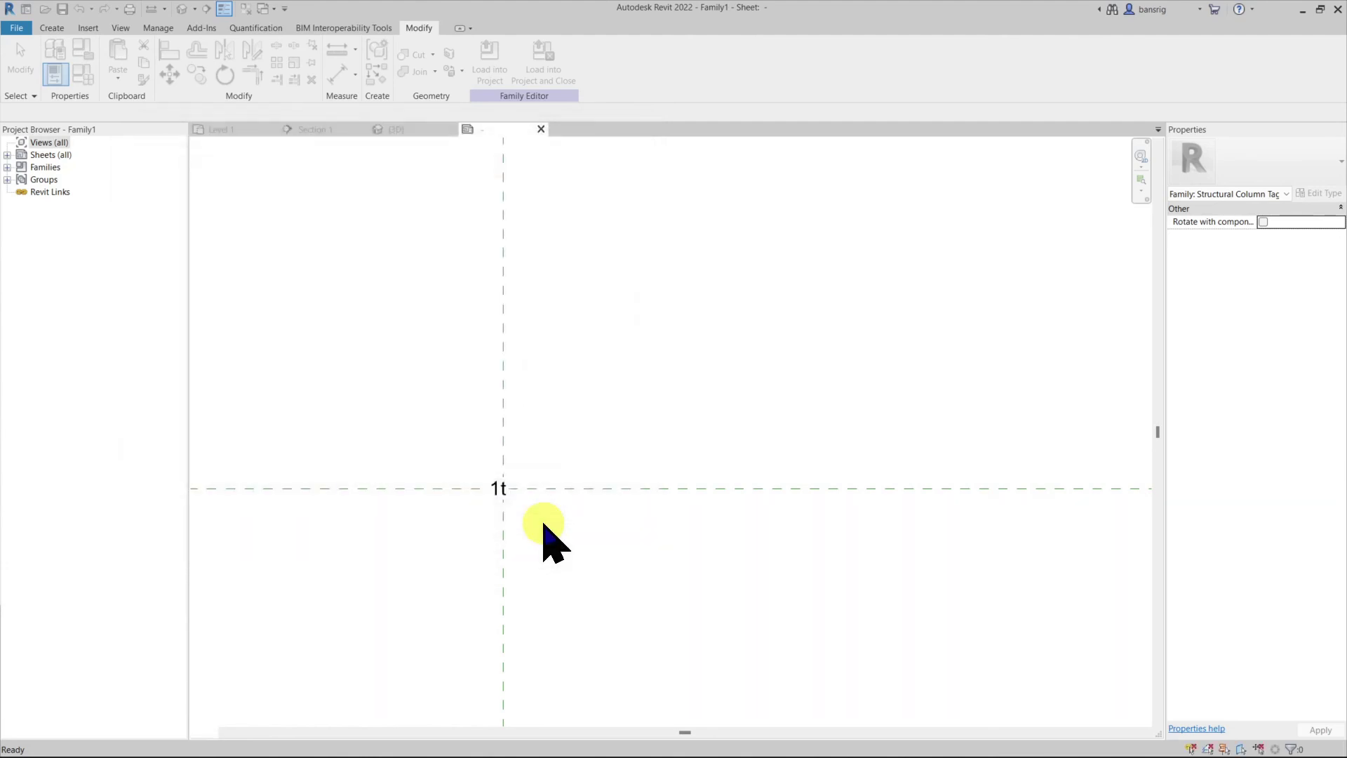
- Load the tag into the project and tag one 350x500 column with its C1 mark
left_click(478, 64)
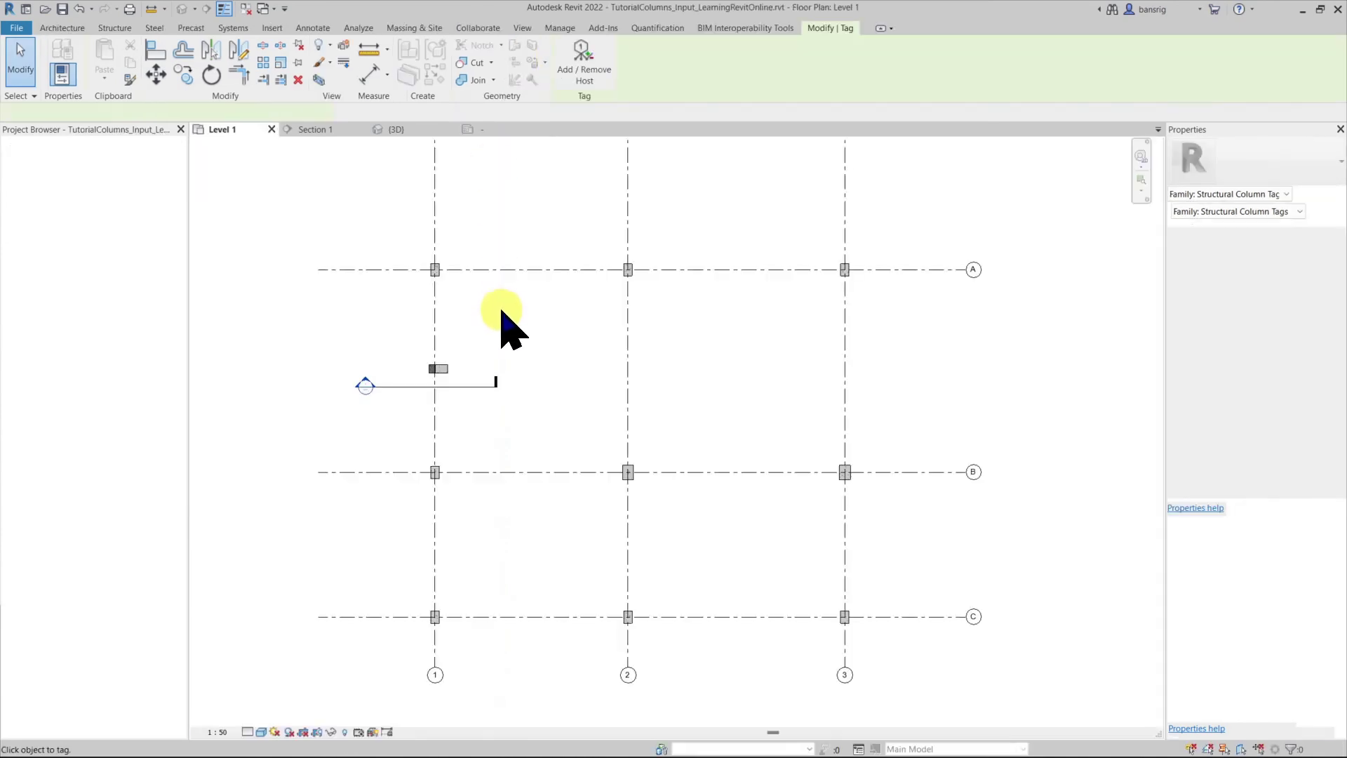
left_click(313, 29)
scroll(414, 364, "up", 5)
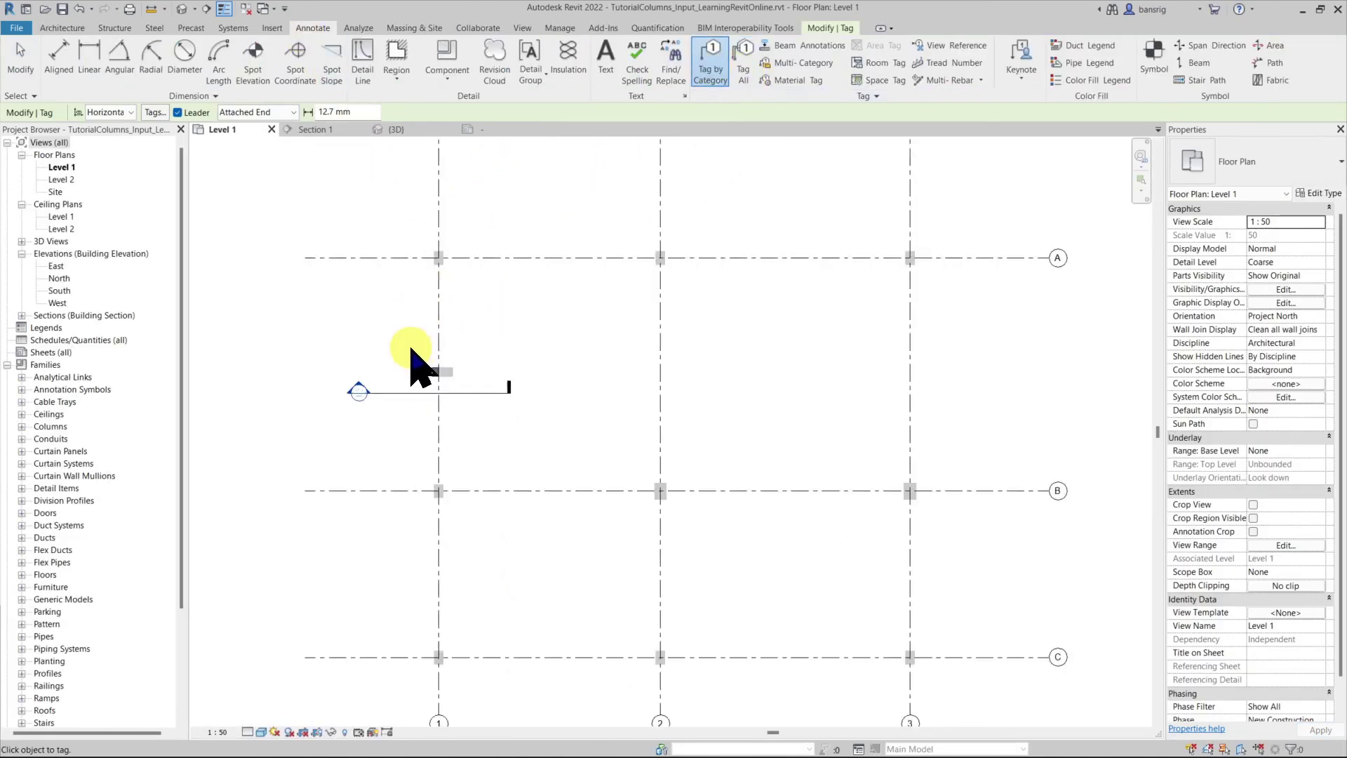
left_click(438, 361)
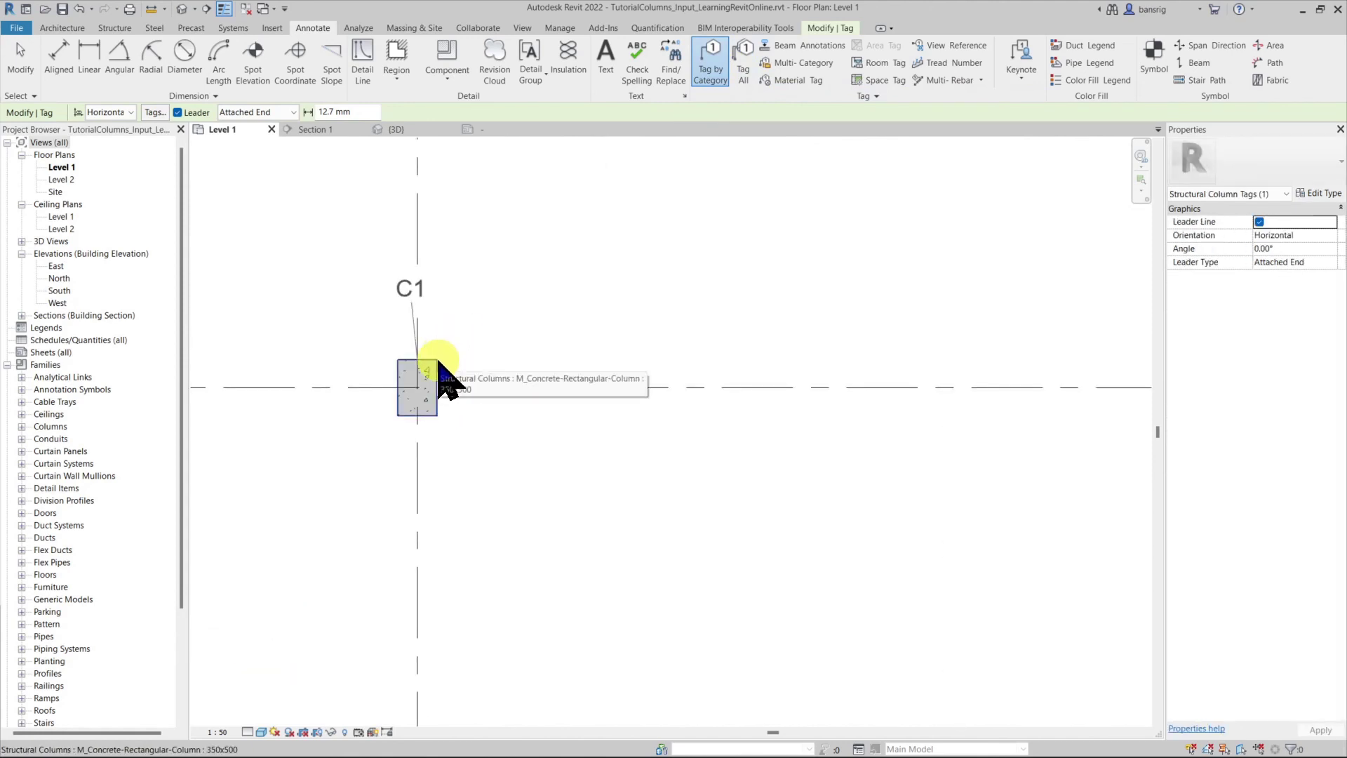
key("Escape")
key("Escape")
- Tag all untagged structural columns using Structural Column Type Mark Tag with leaders
scroll(438, 362, "down", 3)
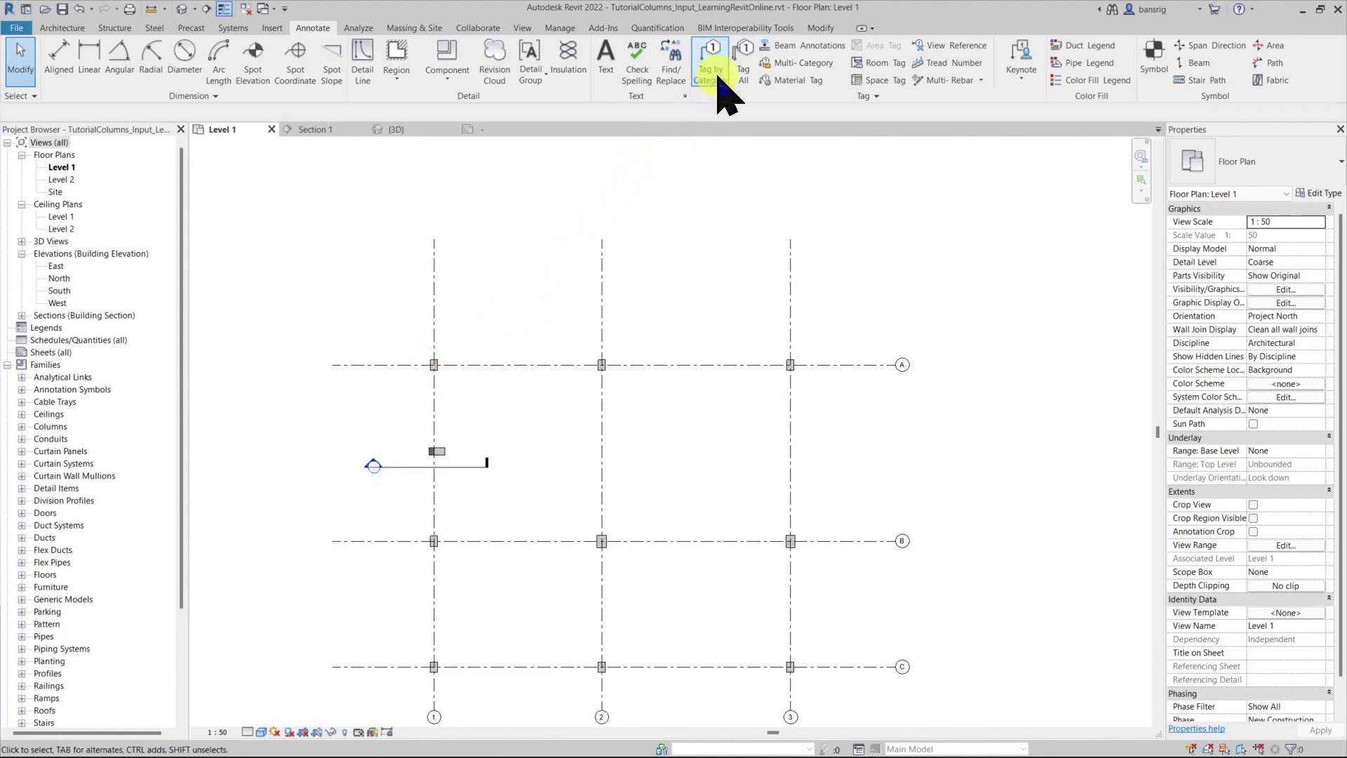
left_click(742, 74)
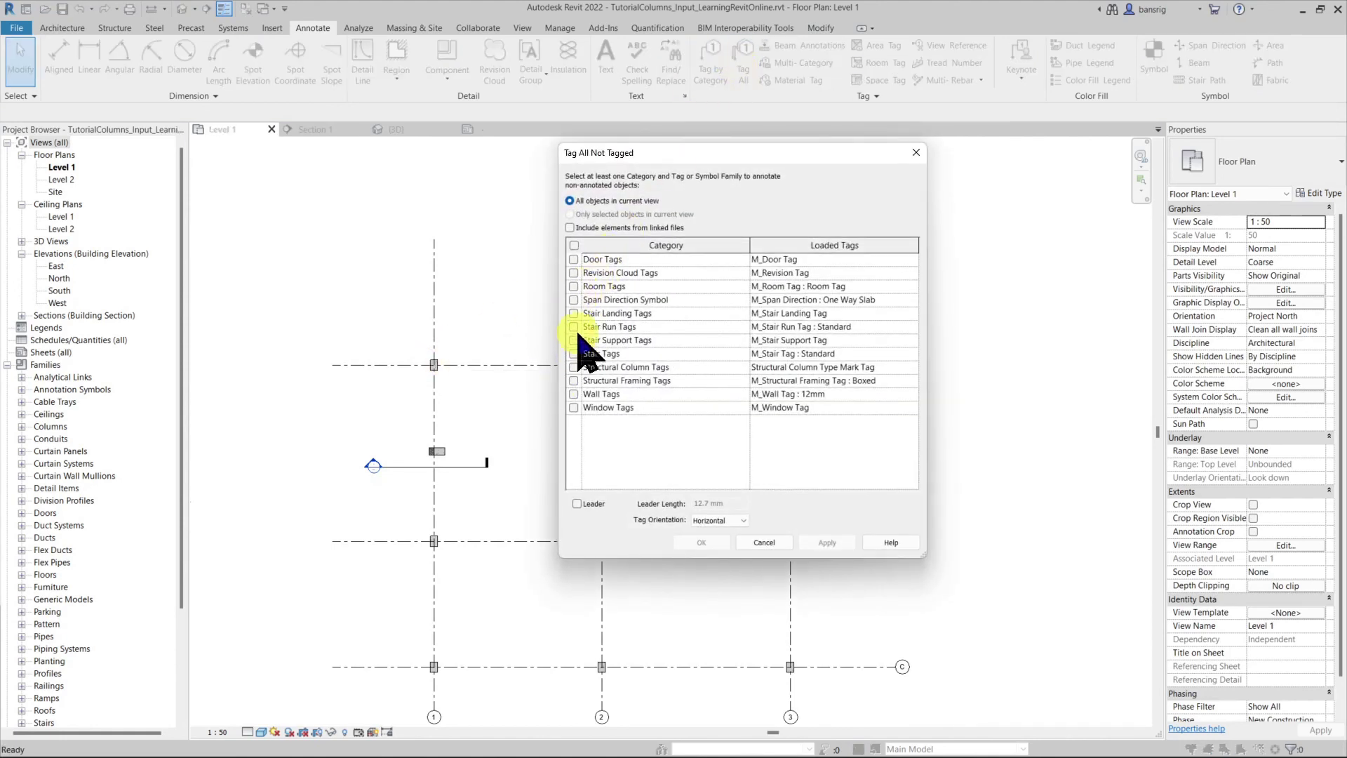
left_click(573, 367)
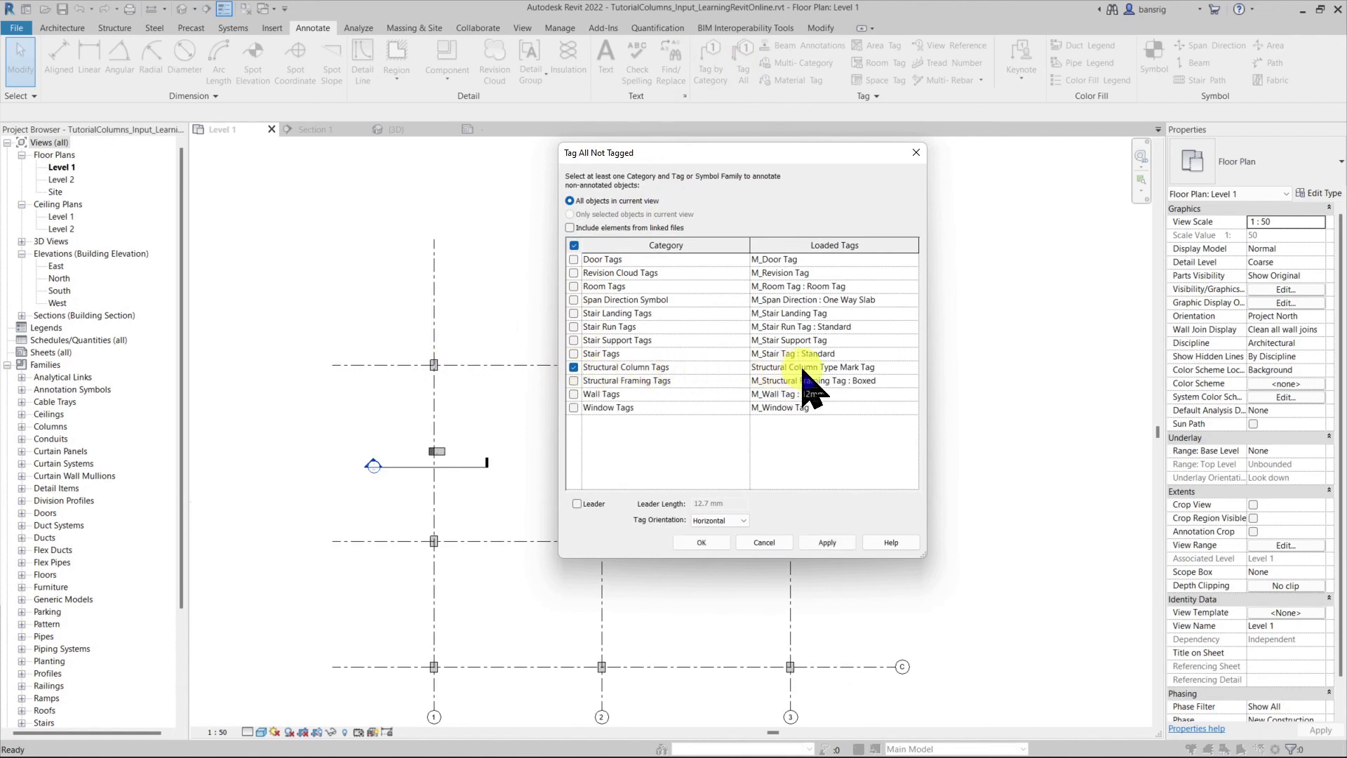
left_click(572, 504)
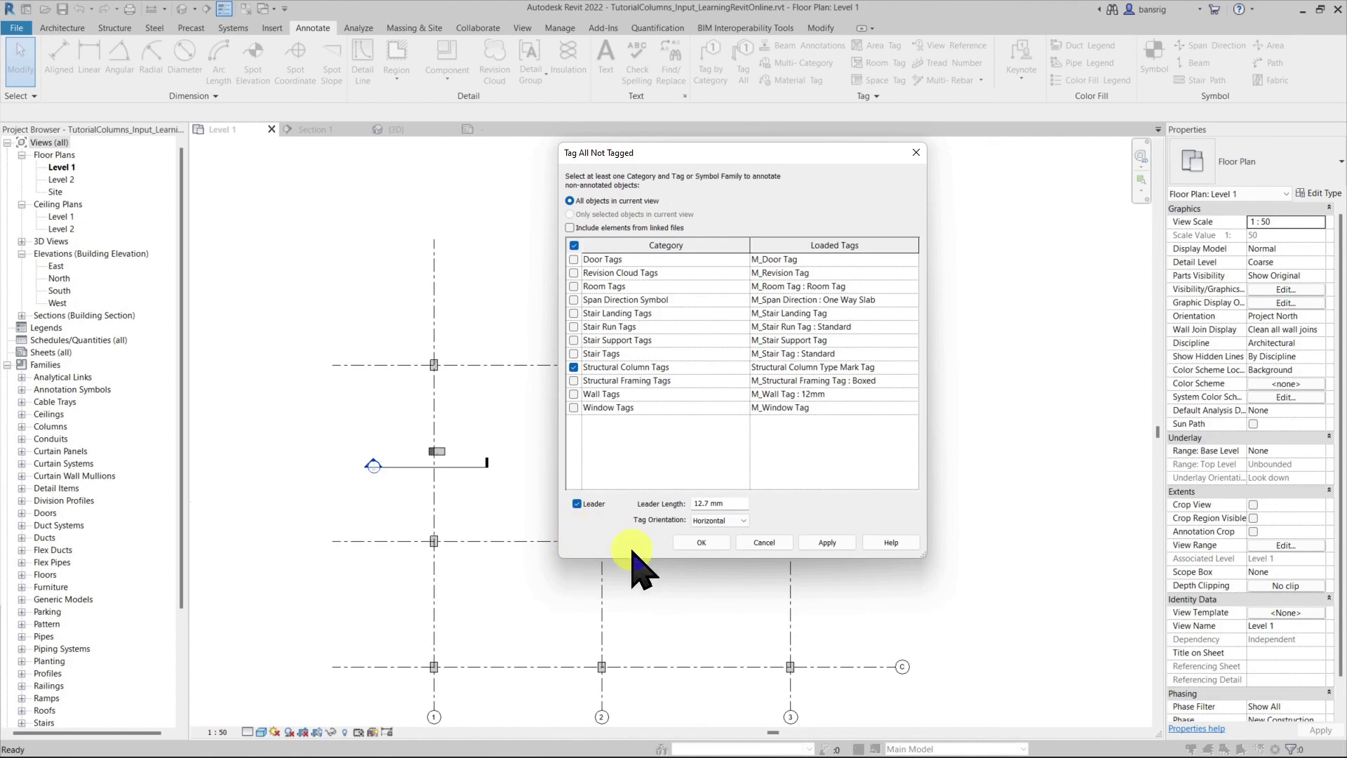
left_click(701, 542)
- Edit the C2 tag to read C3, accepting the type change, and review that column type's properties
scroll(431, 385, "up", 4)
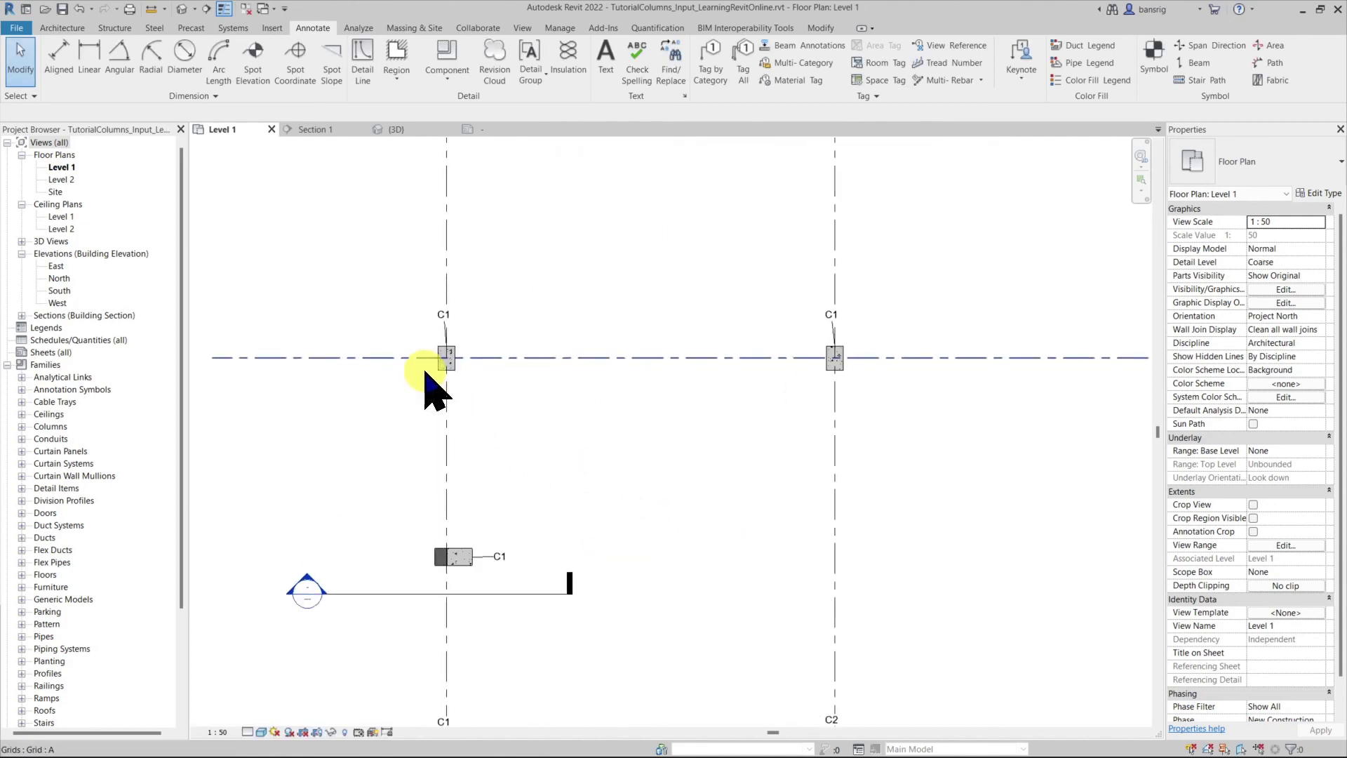
scroll(1075, 535, "down", 3)
middle_click_drag(1076, 535, 812, 370)
scroll(778, 572, "up", 3)
scroll(798, 355, "down", 3)
middle_click_drag(717, 536, 811, 604)
scroll(686, 481, "up", 5)
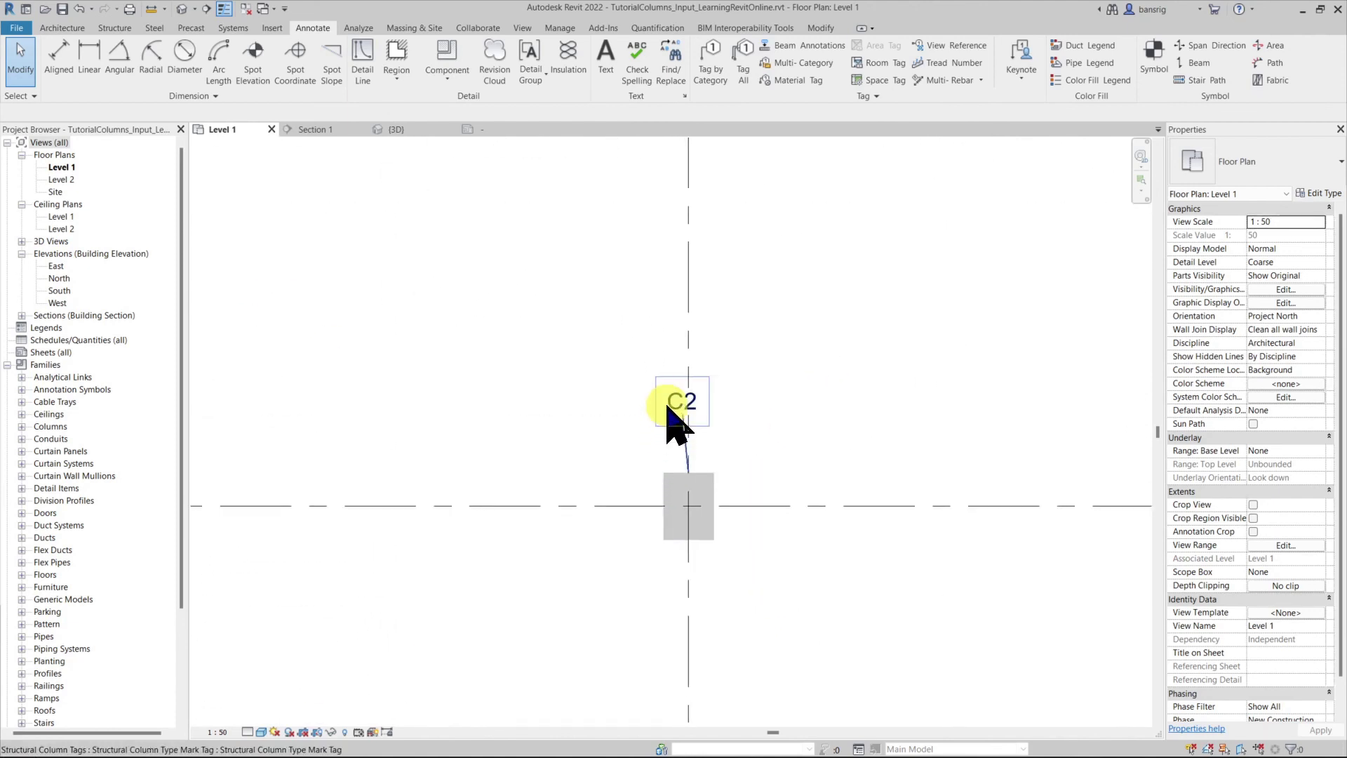
left_click(667, 416)
left_click(658, 401)
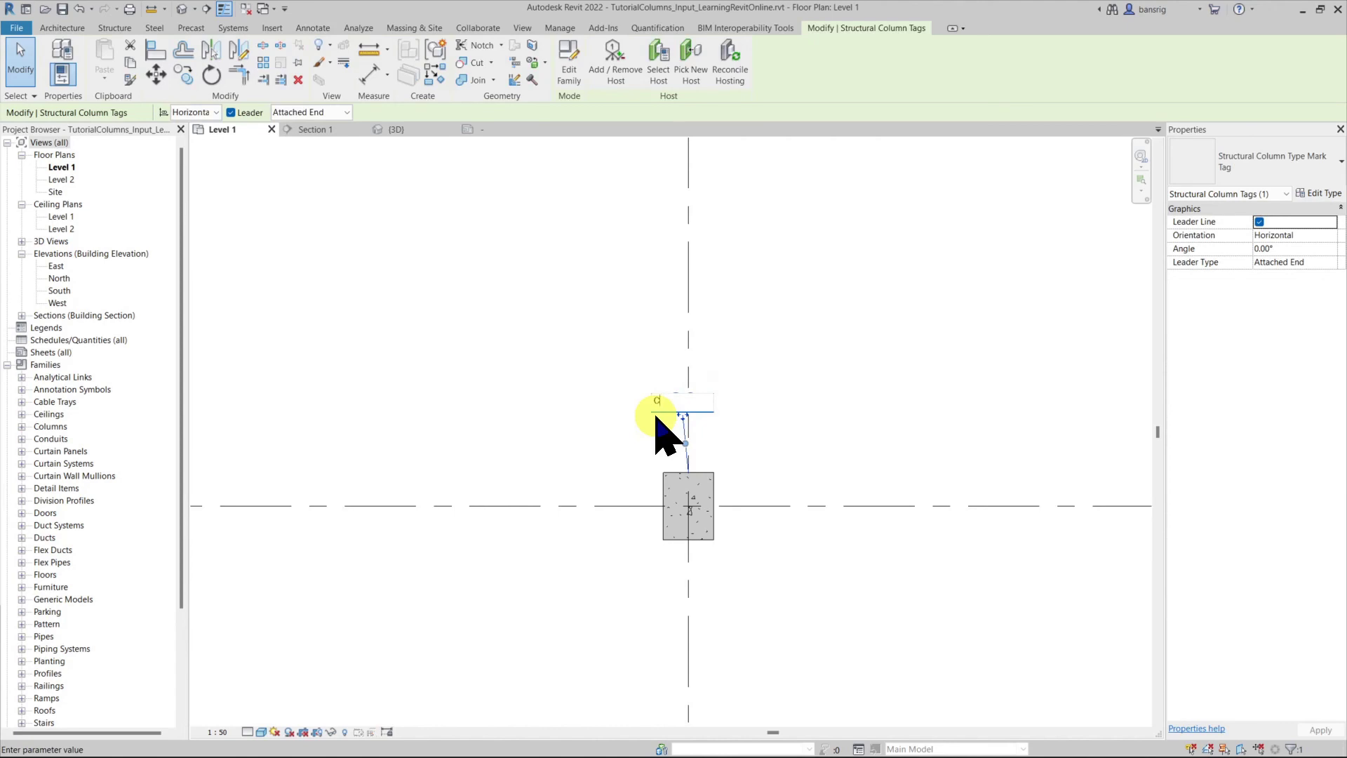
left_click(592, 442)
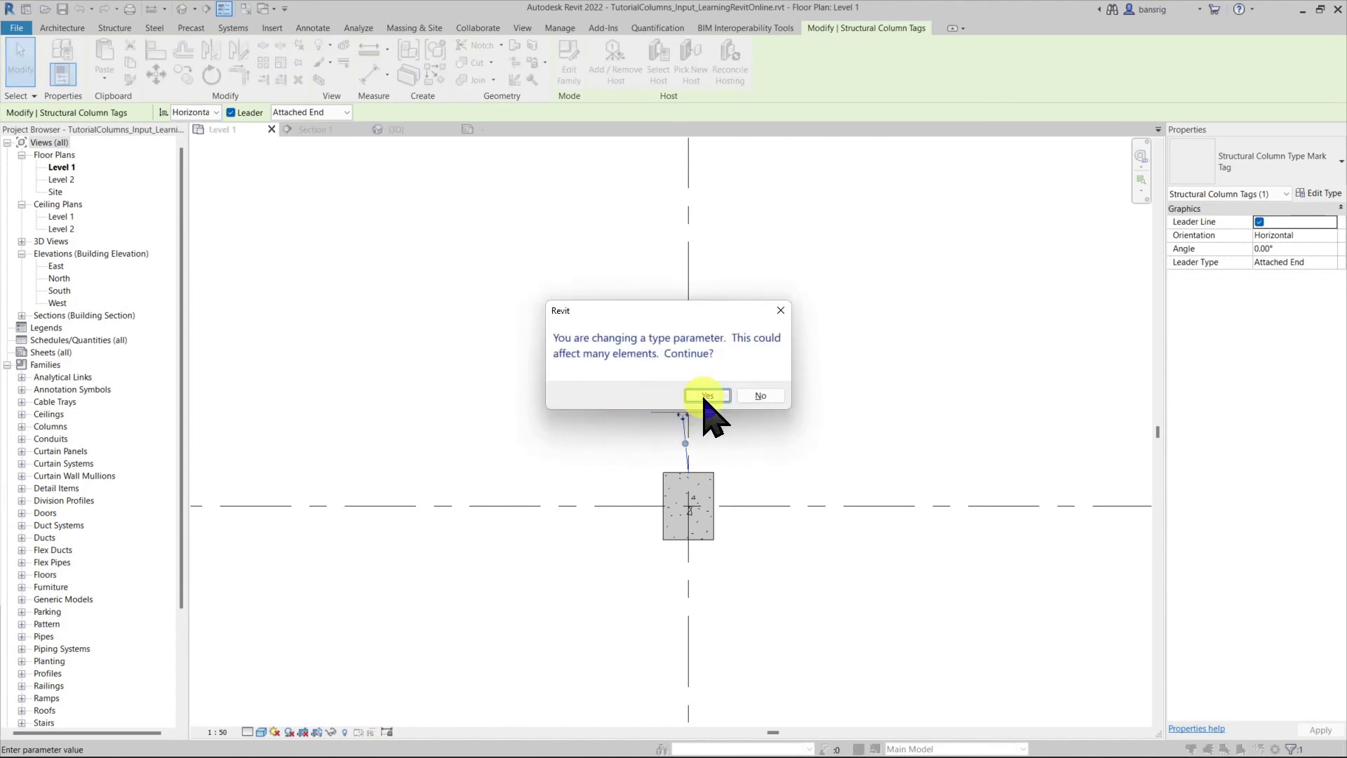
left_click(701, 394)
left_click(666, 484)
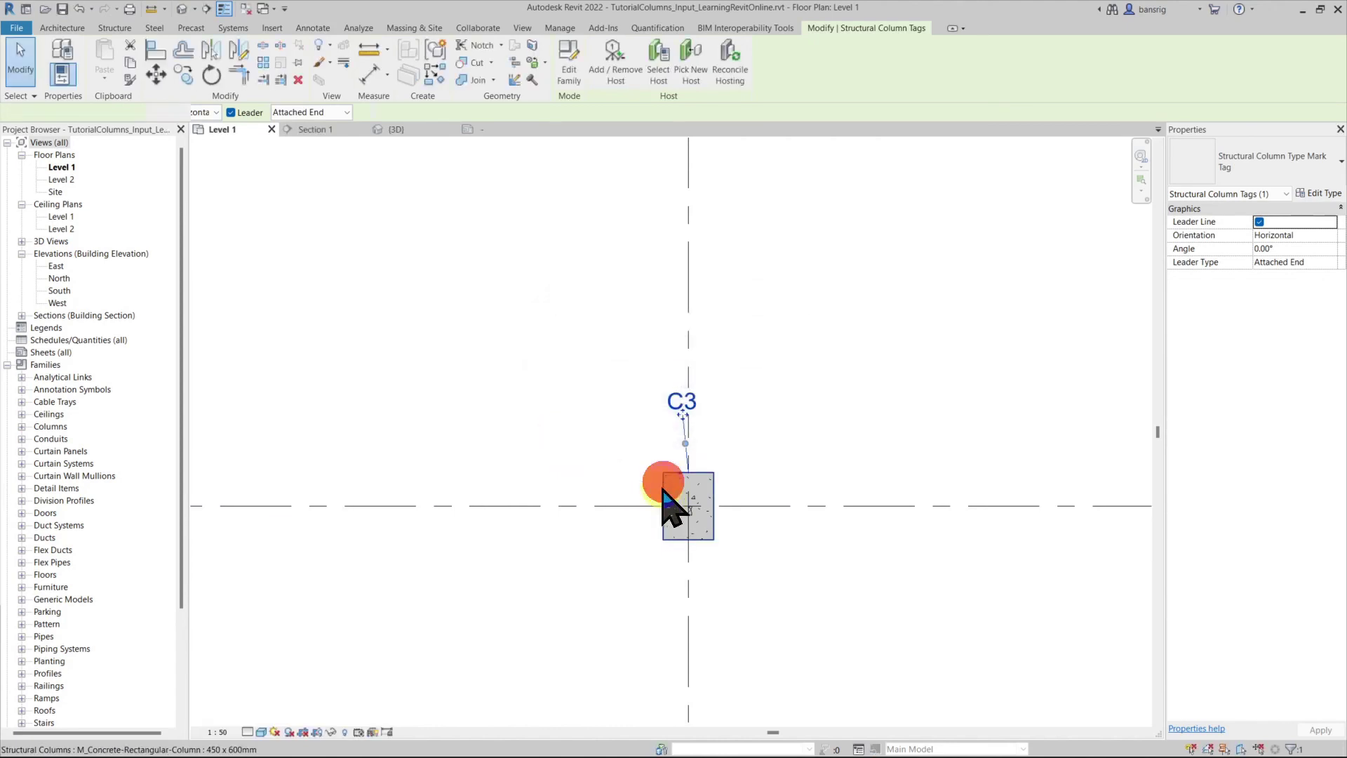
left_click(1317, 195)
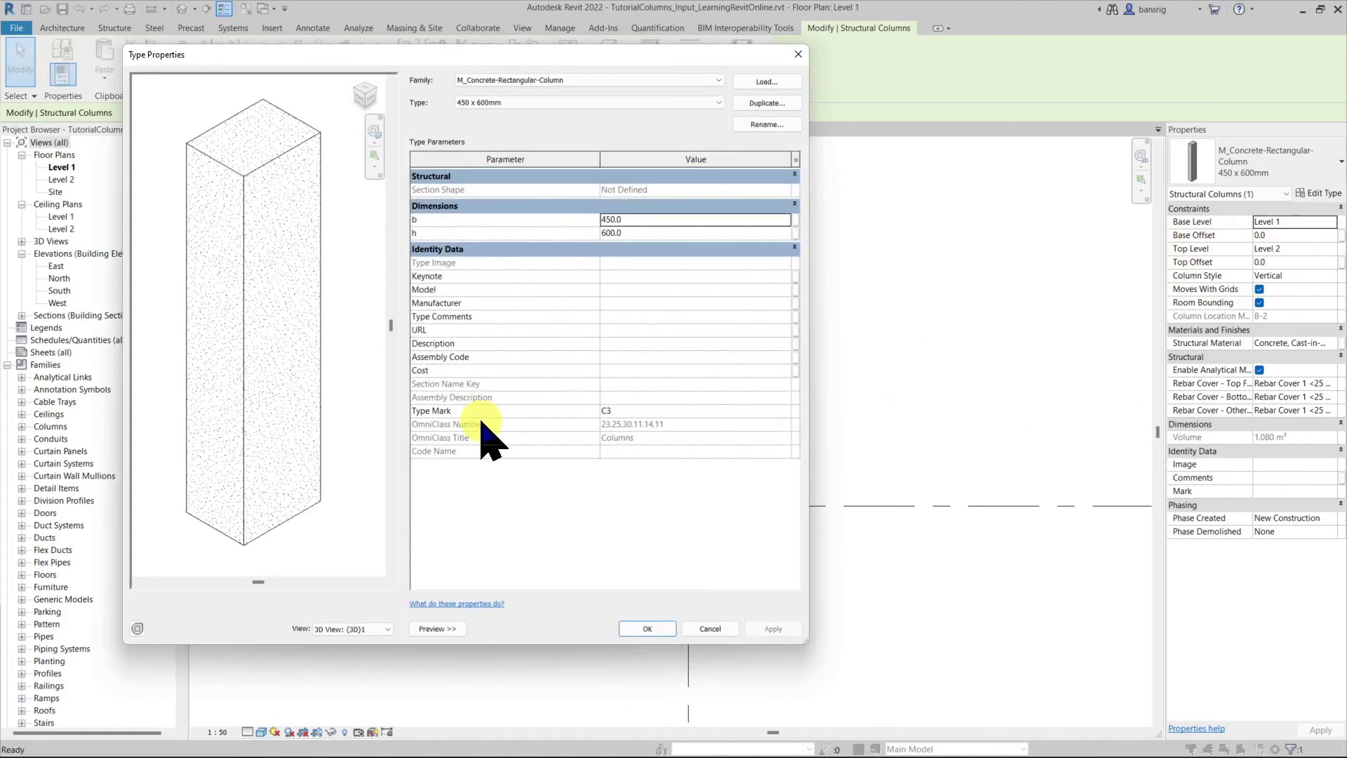